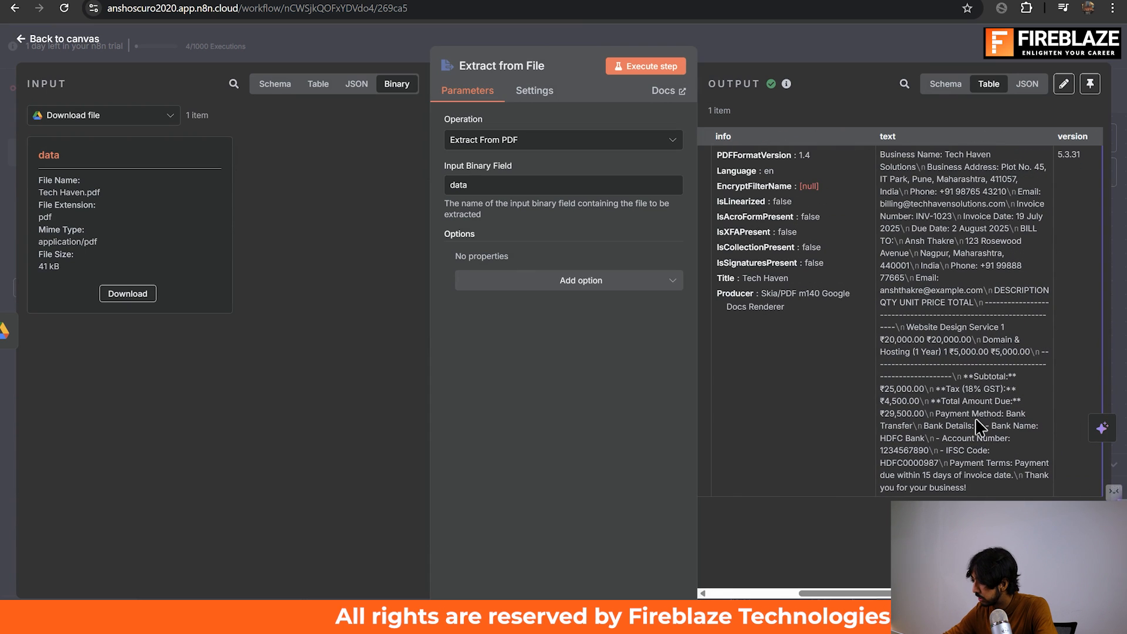
# Close the Extract from File node details, then search the computer for Canva and open it.
pyautogui.click(820, 46)
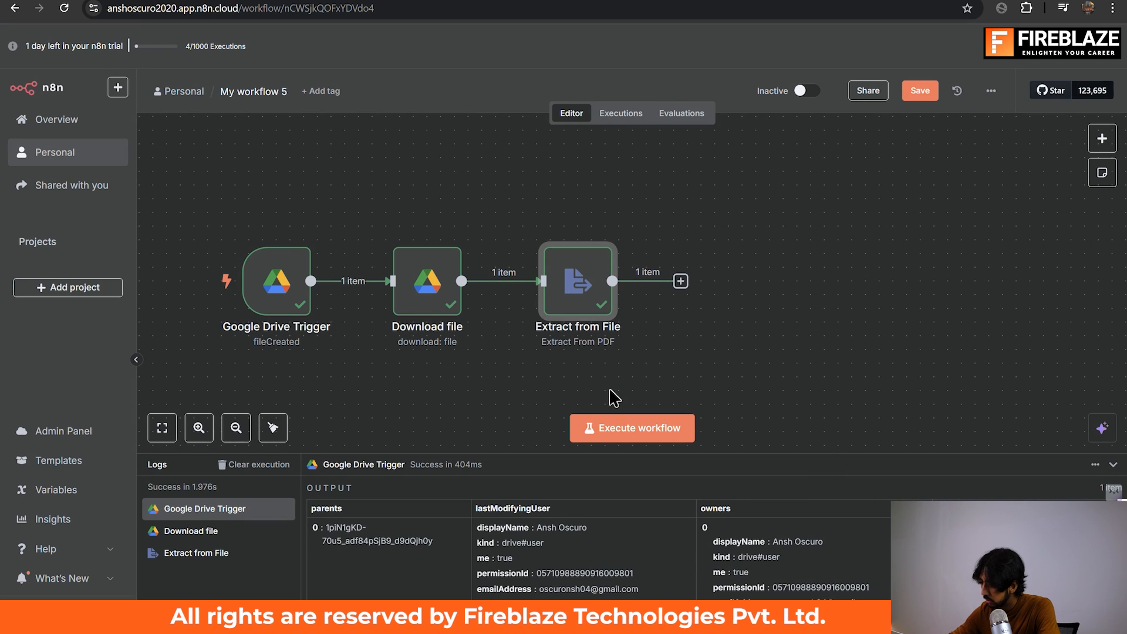
pyautogui.press('Tab')
pyautogui.write('canva')
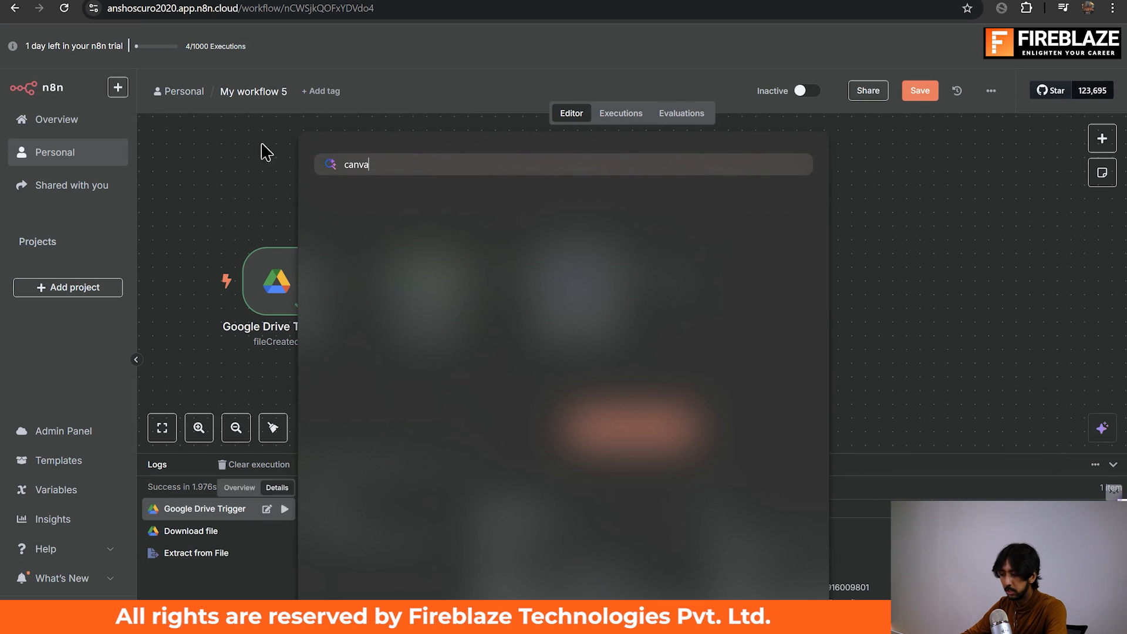
pyautogui.click(435, 274)
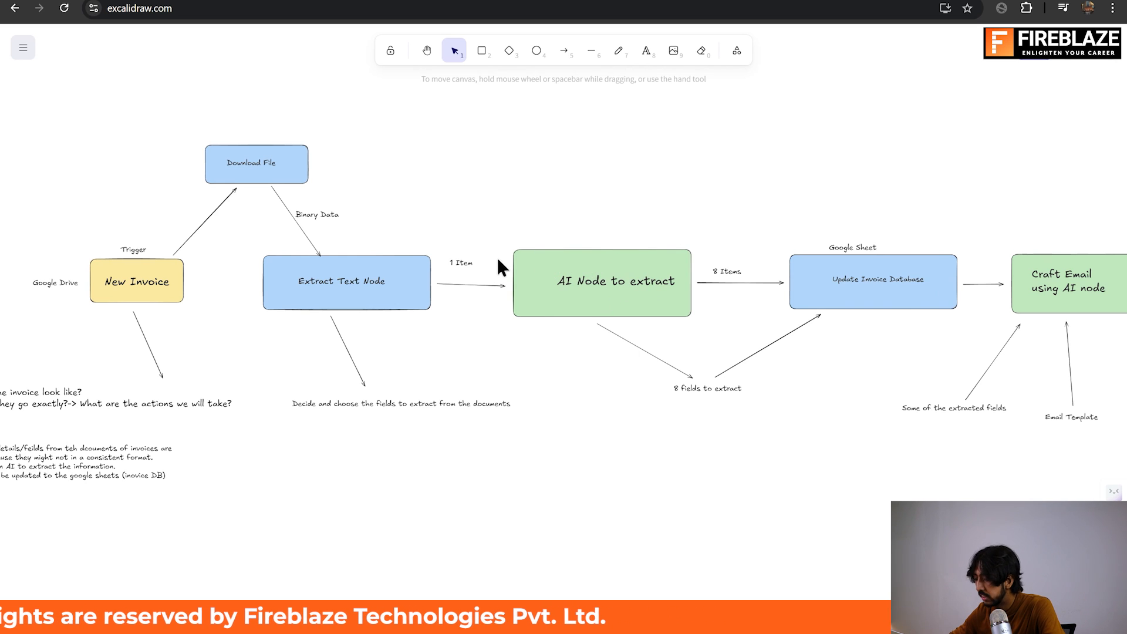
# Switch from the Excalidraw workflow diagram back to the n8n workflow canvas.
pyautogui.hotkey('alt', 'Tab')
pyautogui.hotkey('alt', 'Tab')
pyautogui.hotkey('alt', 'Tab')
pyautogui.hotkey('alt', 'Tab')
pyautogui.hotkey('alt', 'shift', 'Tab')
pyautogui.hotkey('alt', 'shift', 'Tab')
pyautogui.hotkey('alt', 'shift', 'Tab')
pyautogui.hotkey('alt', 'shift', 'Tab')
pyautogui.hotkey('alt', 'Tab')
pyautogui.hotkey('alt', 'Tab')
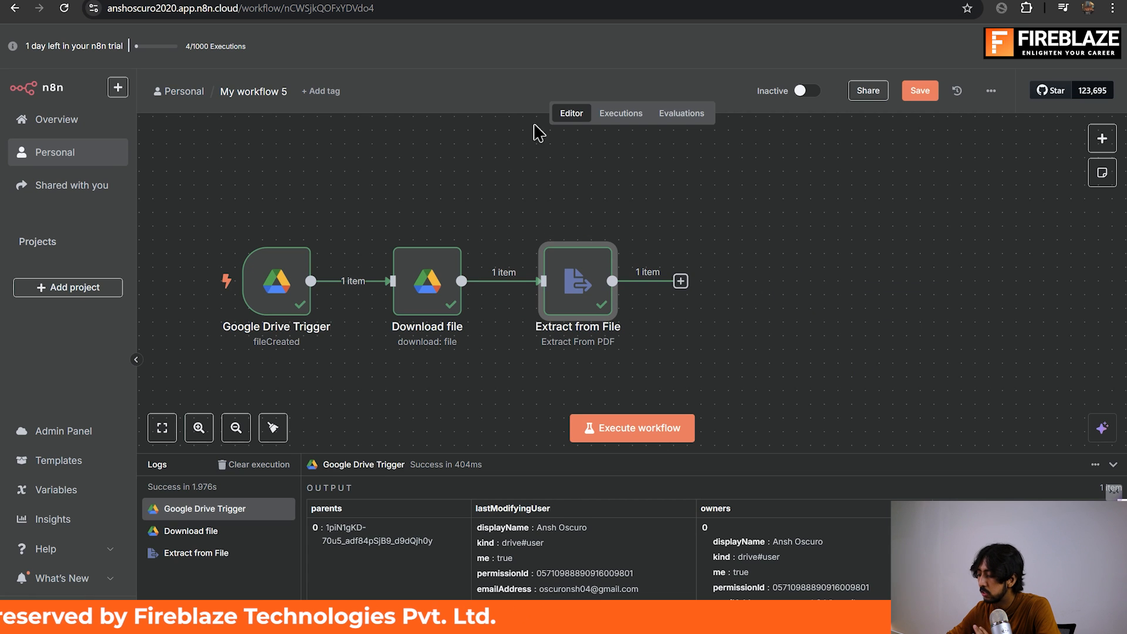
# Add an Information Extractor node after the Extract from File node.
pyautogui.click(681, 280)
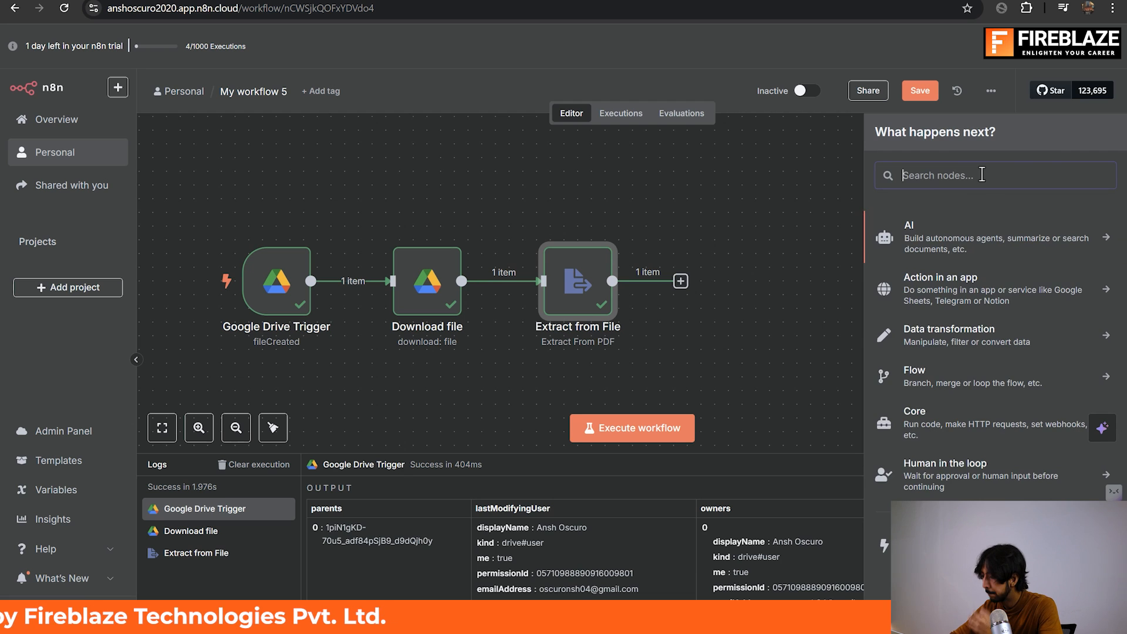
pyautogui.write('Infor')
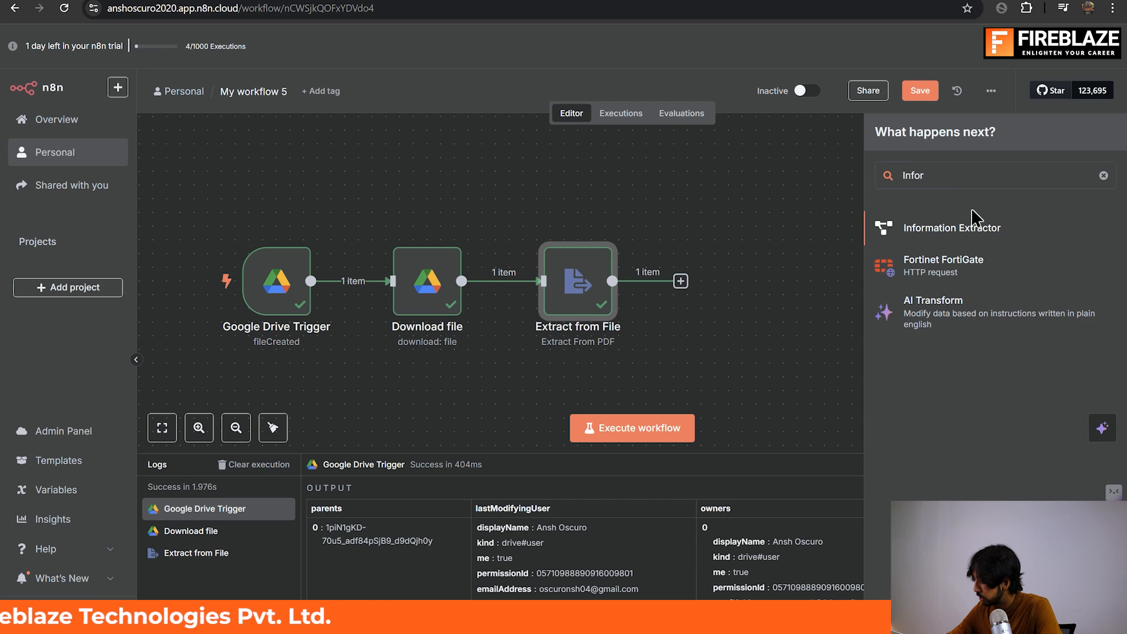
pyautogui.click(961, 238)
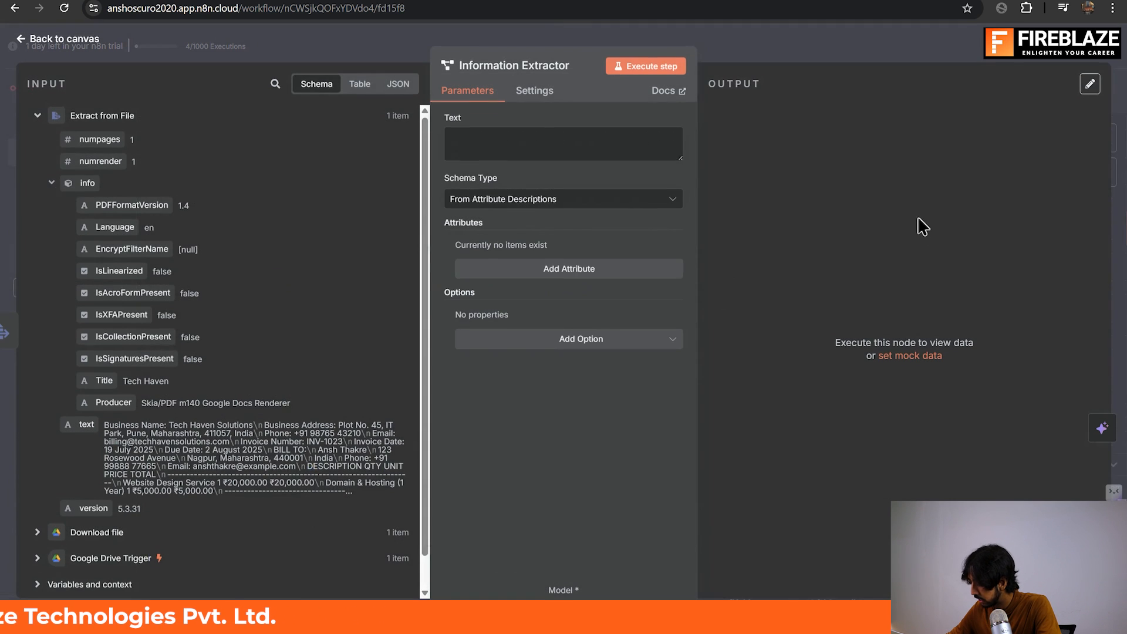
# Map the text column of the Extract from File output into the Information Extractor's Text parameter as {{ $json.text }}.
pyautogui.click(521, 144)
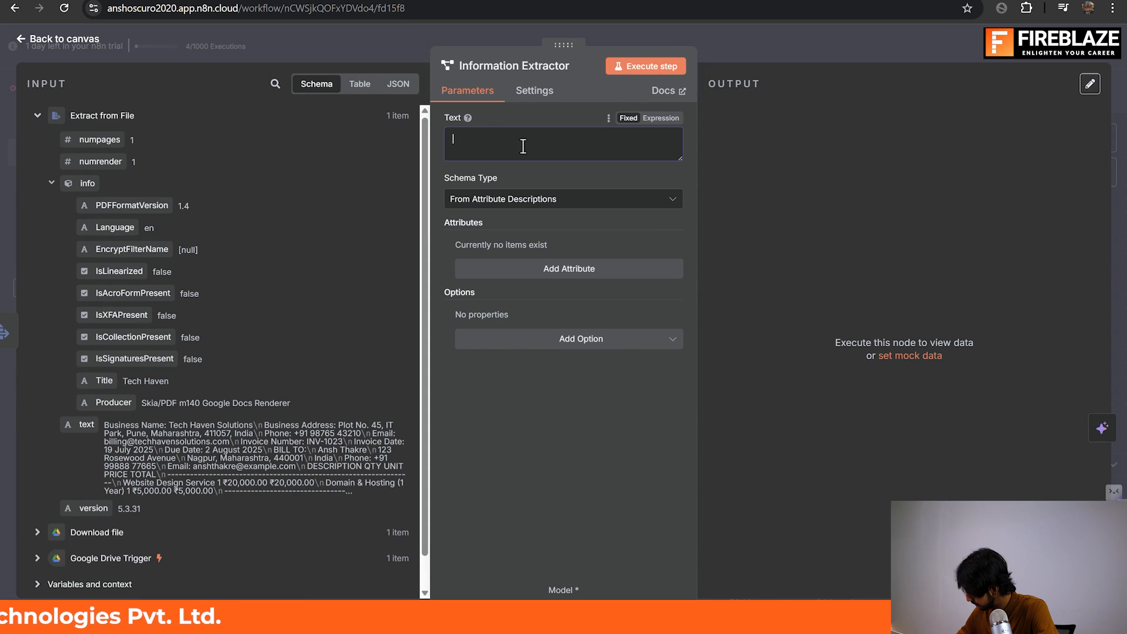
pyautogui.click(361, 84)
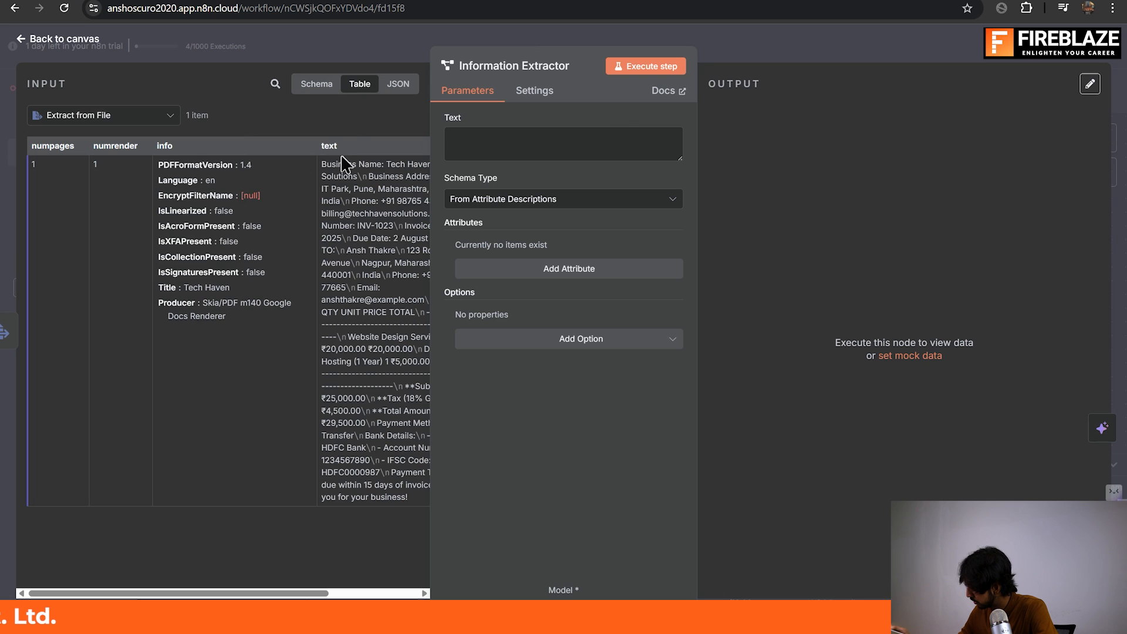
pyautogui.moveTo(350, 141); pyautogui.dragTo(527, 160)
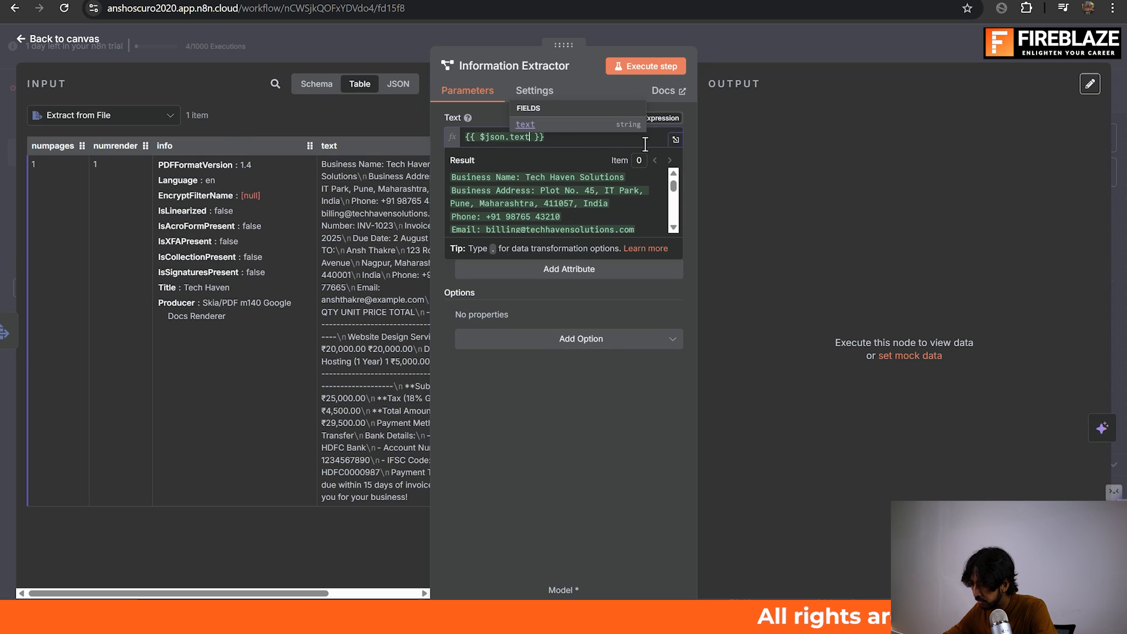
# Examine the resolved invoice text of the Text expression in the expanded expression editor, and close the editor.
pyautogui.click(675, 143)
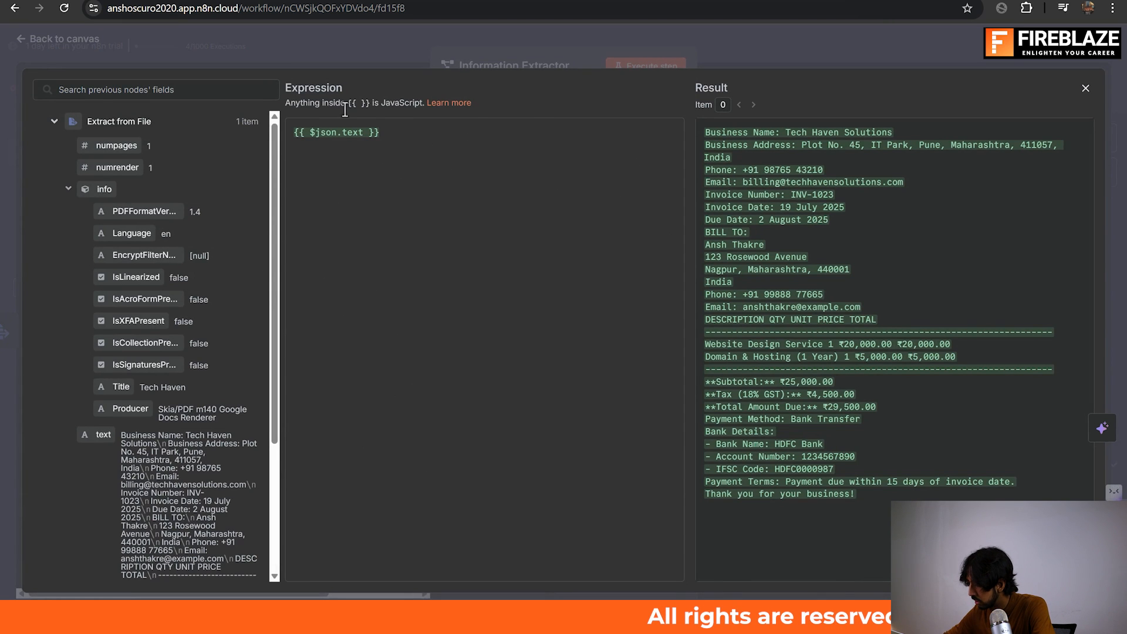
pyautogui.press('ctrl')
pyautogui.press('ctrl')
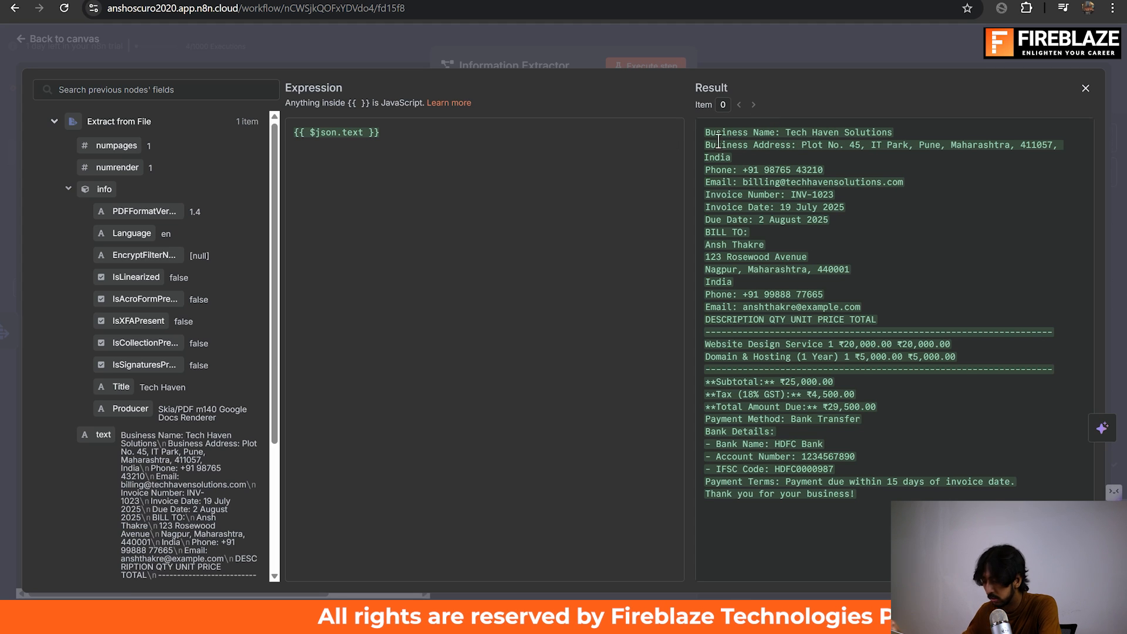
pyautogui.click(1088, 92)
# Add a first attribute to the Information Extractor, keeping the schema type From Attribute Descriptions.
pyautogui.doubleClick(546, 283)
pyautogui.click(546, 276)
pyautogui.click(549, 263)
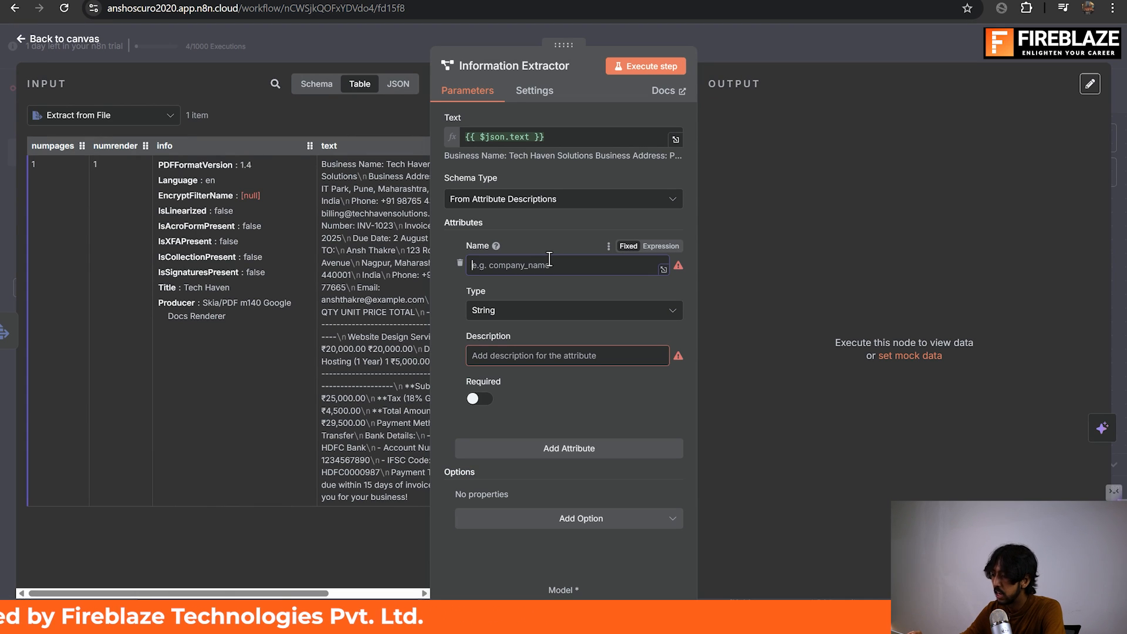
pyautogui.click(571, 199)
pyautogui.click(575, 264)
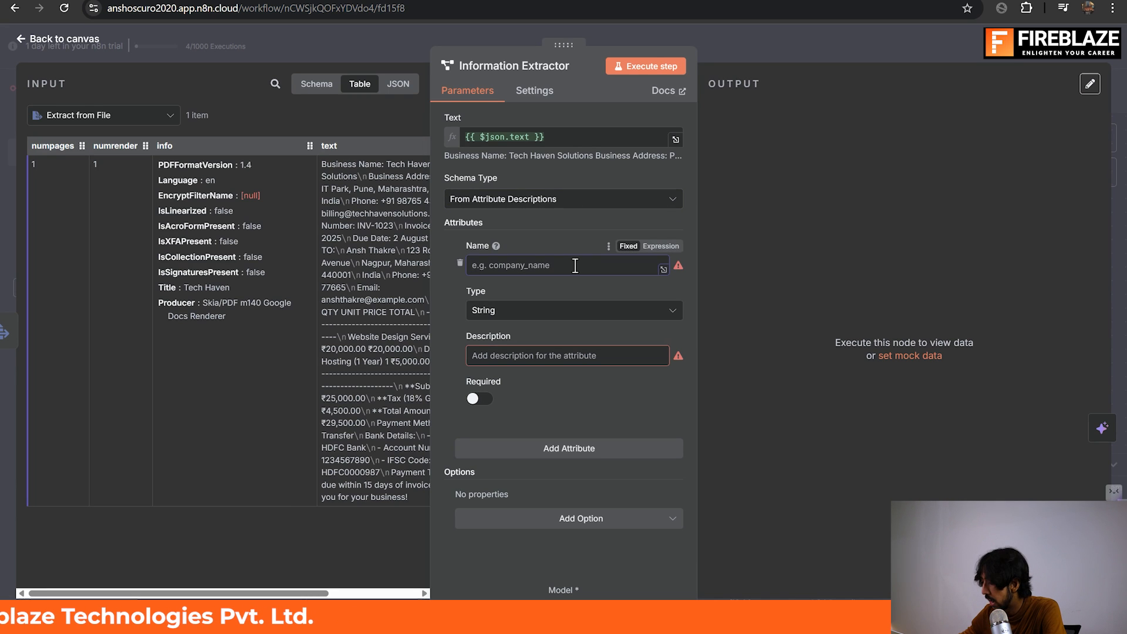
# Switch to the Google Sheets invoice spreadsheet and check its column headers for the fields to extract.
pyautogui.hotkey('alt', 'Tab')
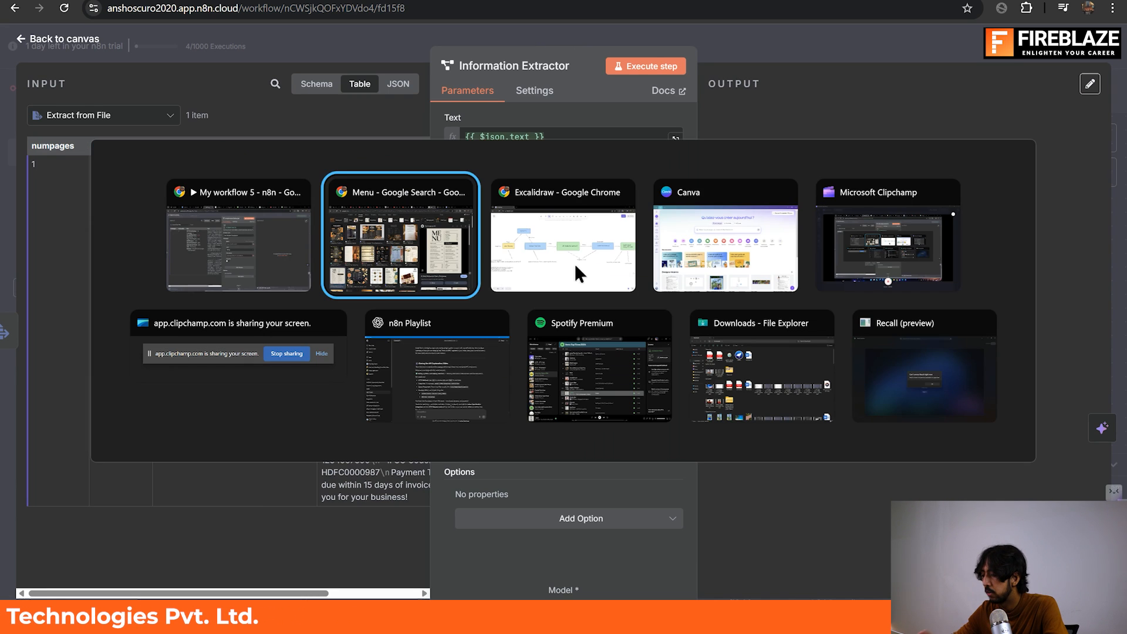
pyautogui.hotkey('alt', 'Tab')
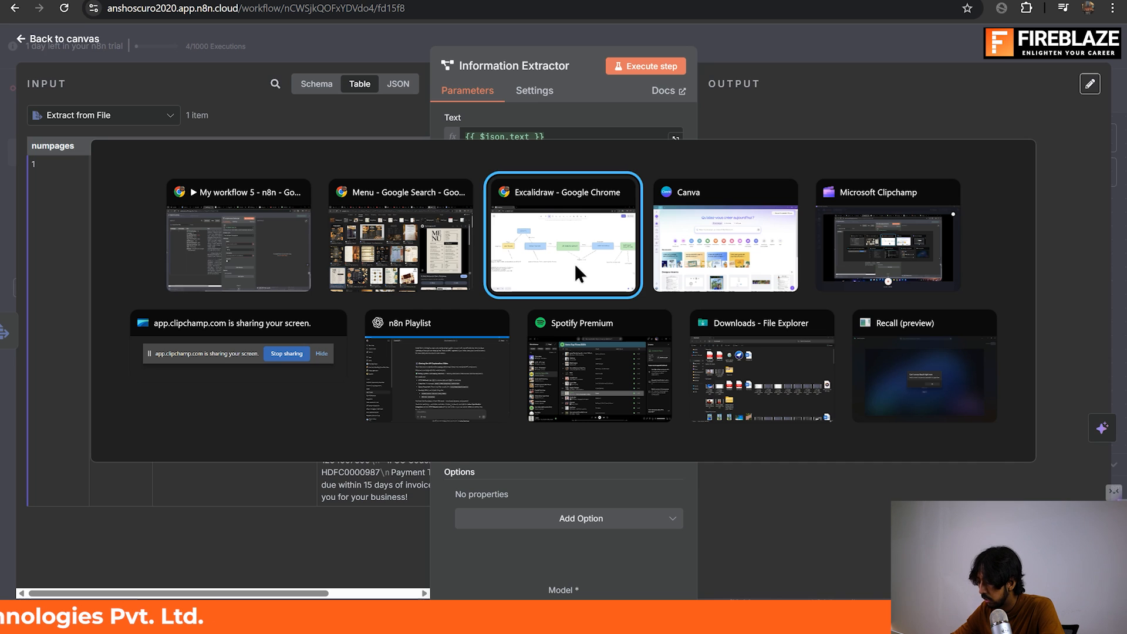
pyautogui.hotkey('alt', 'shift', 'Tab')
pyautogui.hotkey('alt', 'Tab')
pyautogui.hotkey('alt', 'Tab')
pyautogui.hotkey('alt', 'shift', 'Tab')
pyautogui.hotkey('alt', 'shift', 'Tab')
pyautogui.hotkey('alt', 'shift', 'Tab')
pyautogui.hotkey('alt', 'shift', 'Tab')
pyautogui.hotkey('alt', 'Tab')
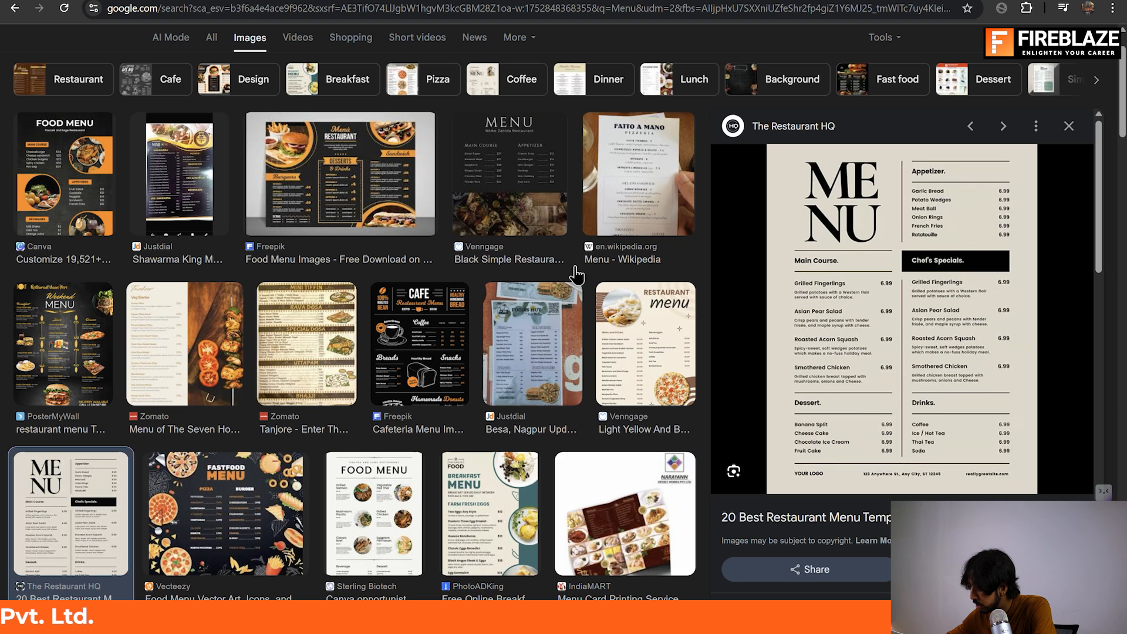
pyautogui.hotkey('alt', 'Tab')
pyautogui.hotkey('alt', 'Tab')
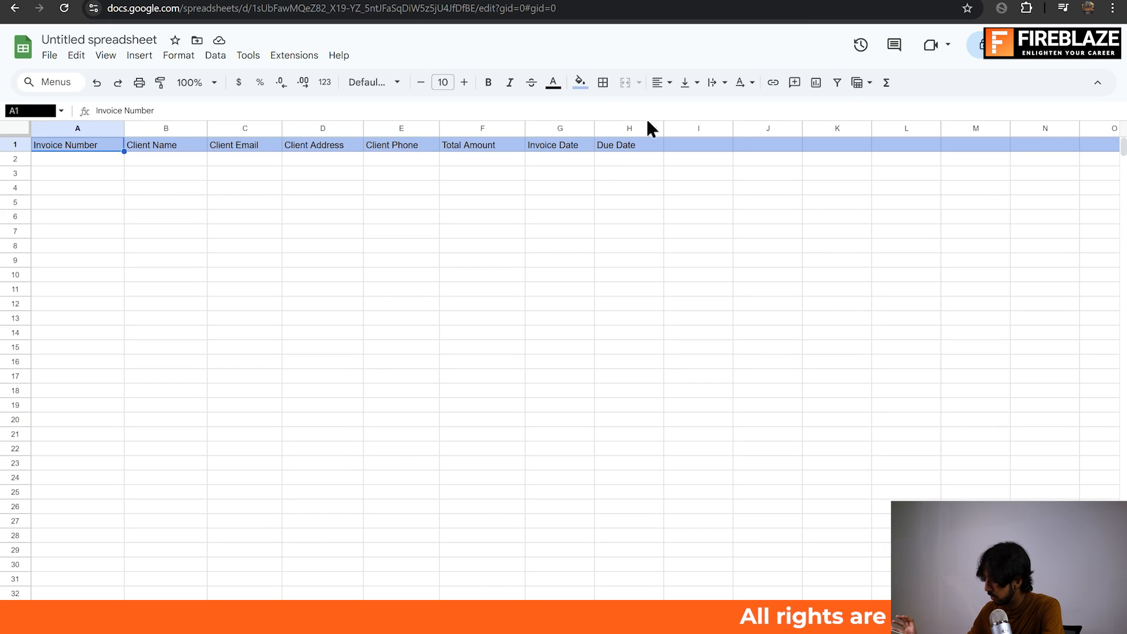
# Return from the spreadsheet to the Information Extractor settings in n8n.
pyautogui.hotkey('alt', 'Tab')
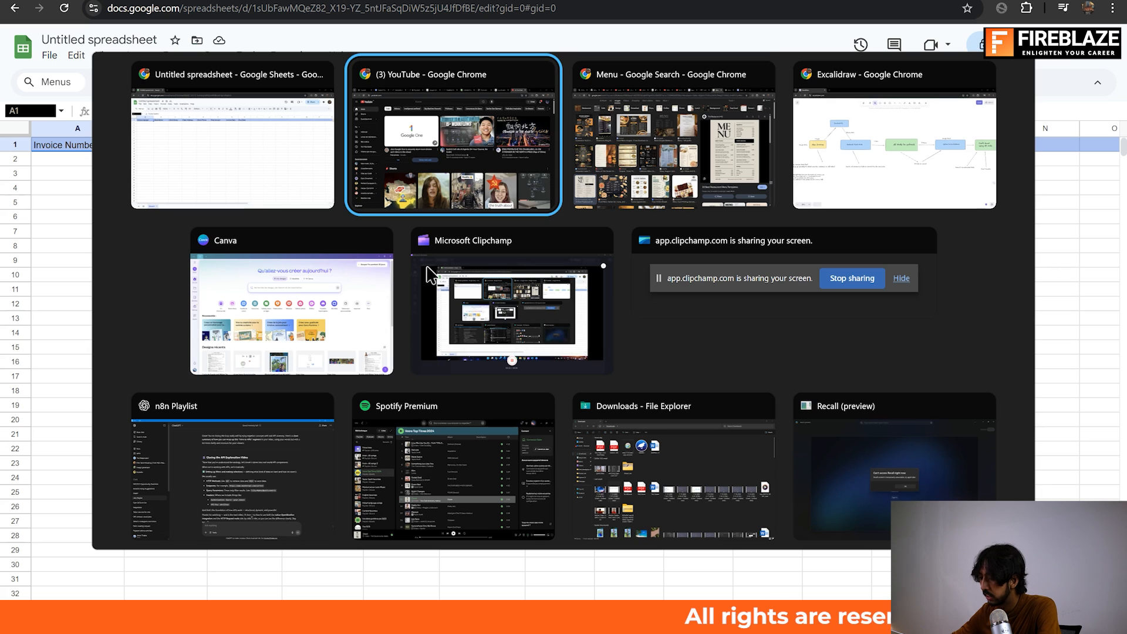
pyautogui.hotkey('alt', 'Tab')
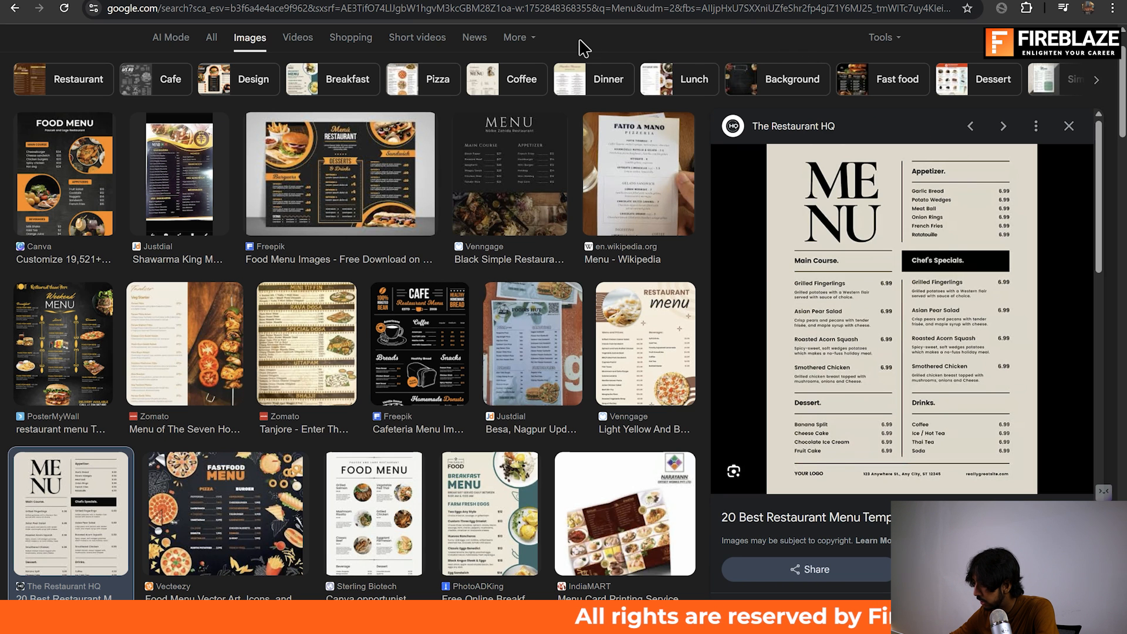
pyautogui.hotkey('alt', 'Tab')
pyautogui.press('Tab')
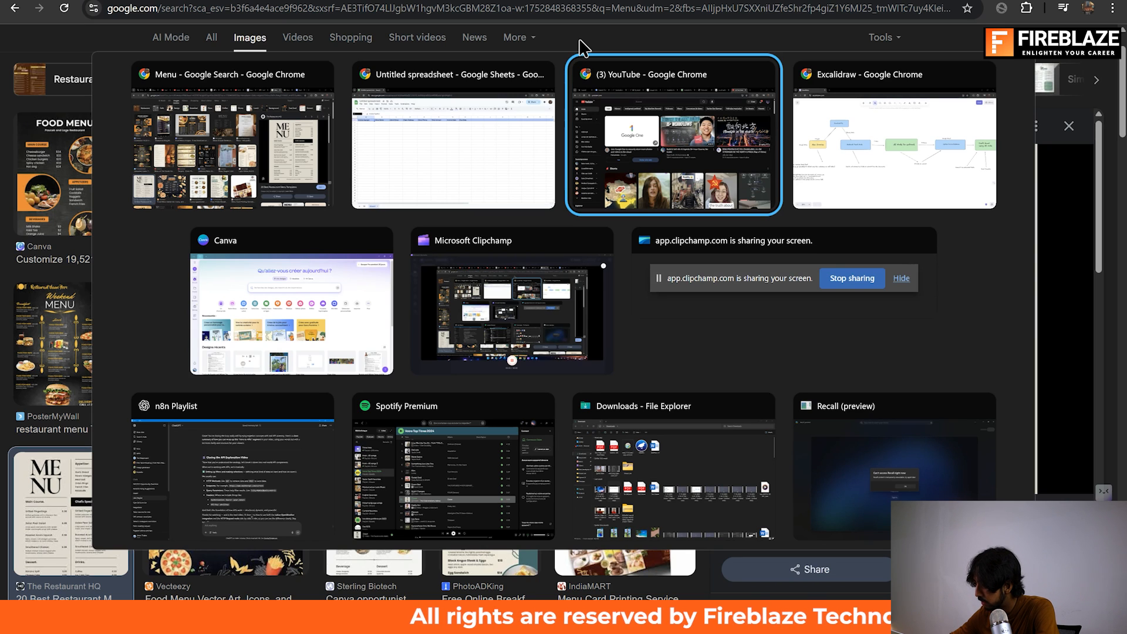
pyautogui.press('Return')
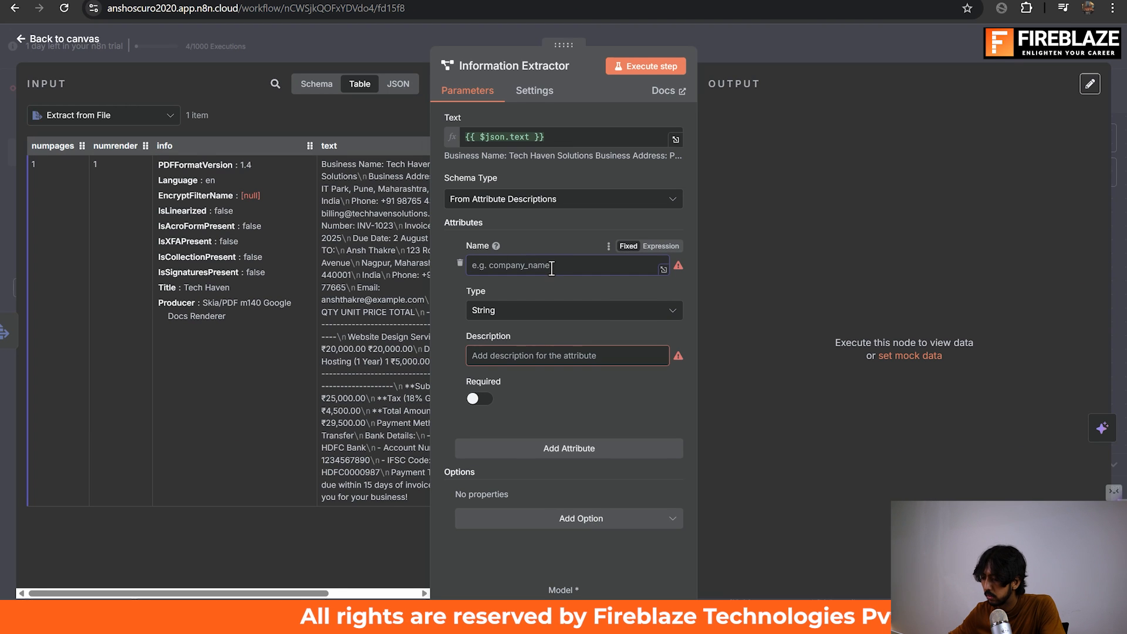
# Name the first attribute "Client Name", describe it as "the name of the client", and make it required.
pyautogui.write('Client Name')
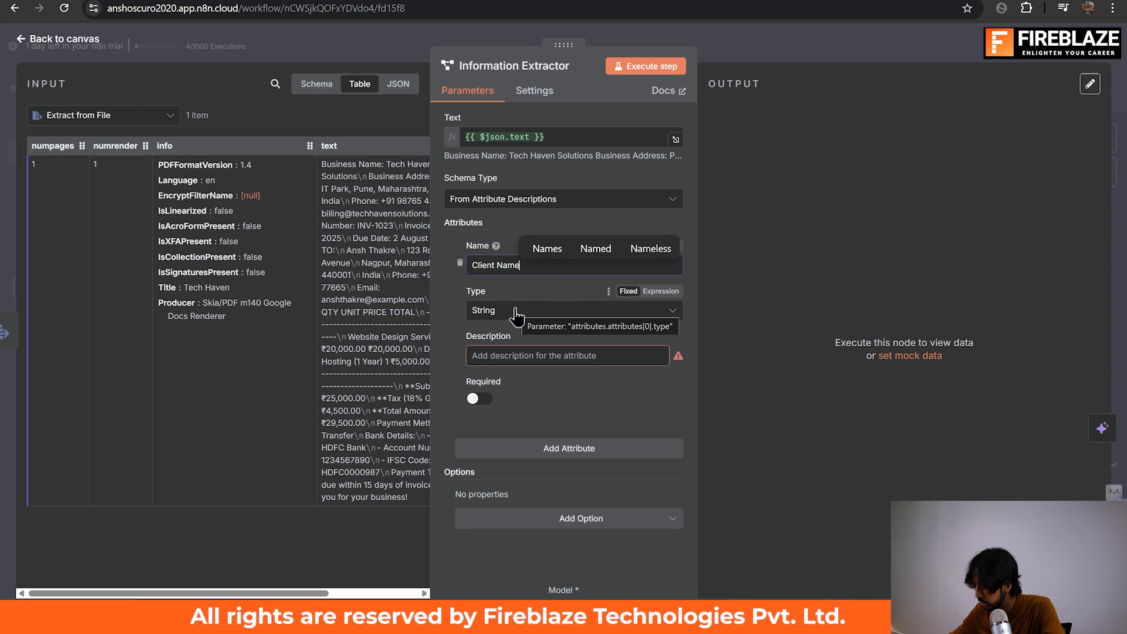
pyautogui.click(501, 356)
pyautogui.write('the name')
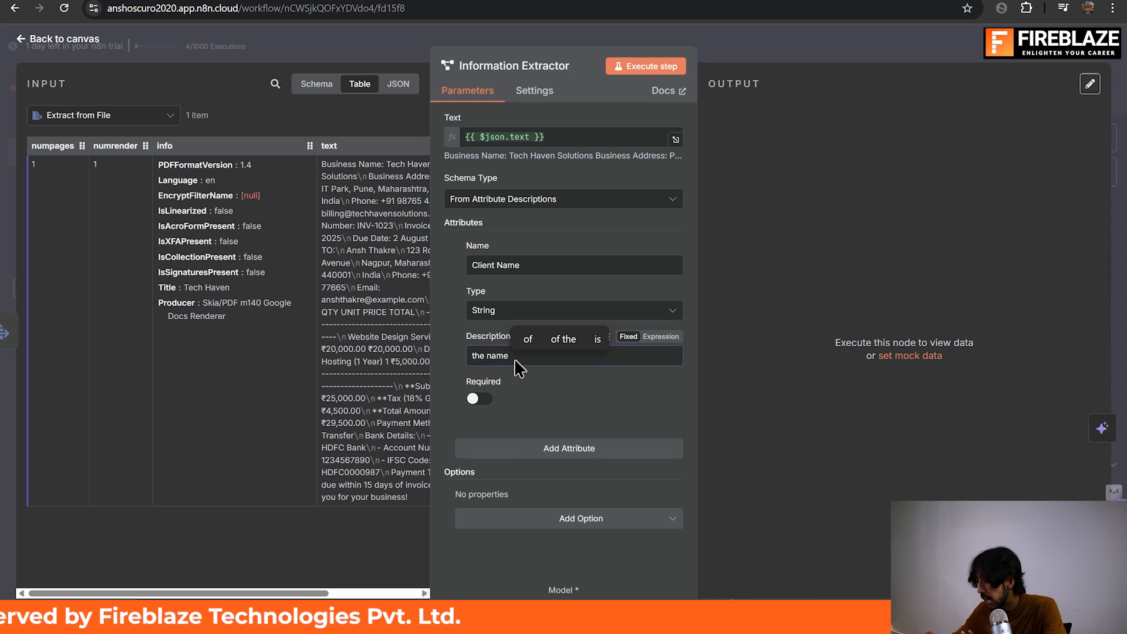
pyautogui.write('of the')
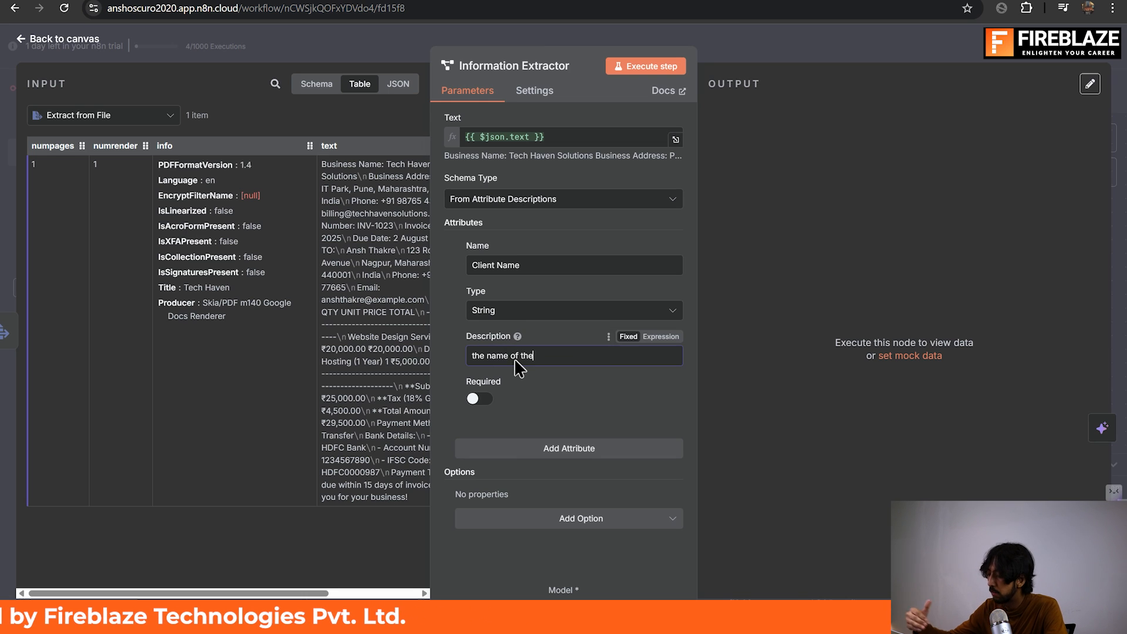
pyautogui.write(' client')
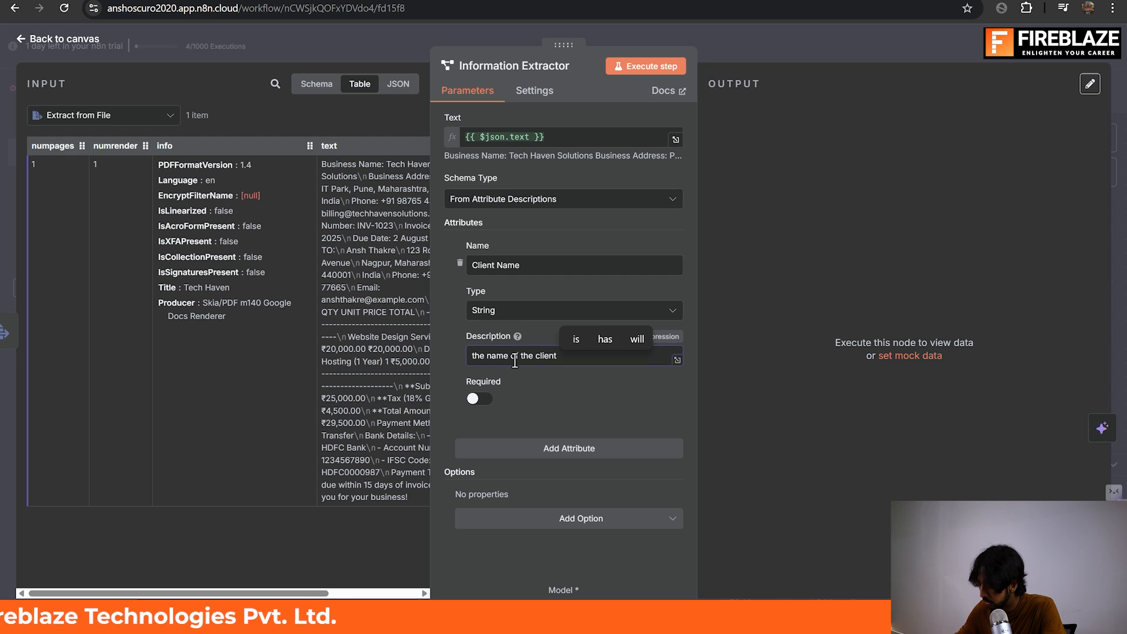
pyautogui.click(483, 400)
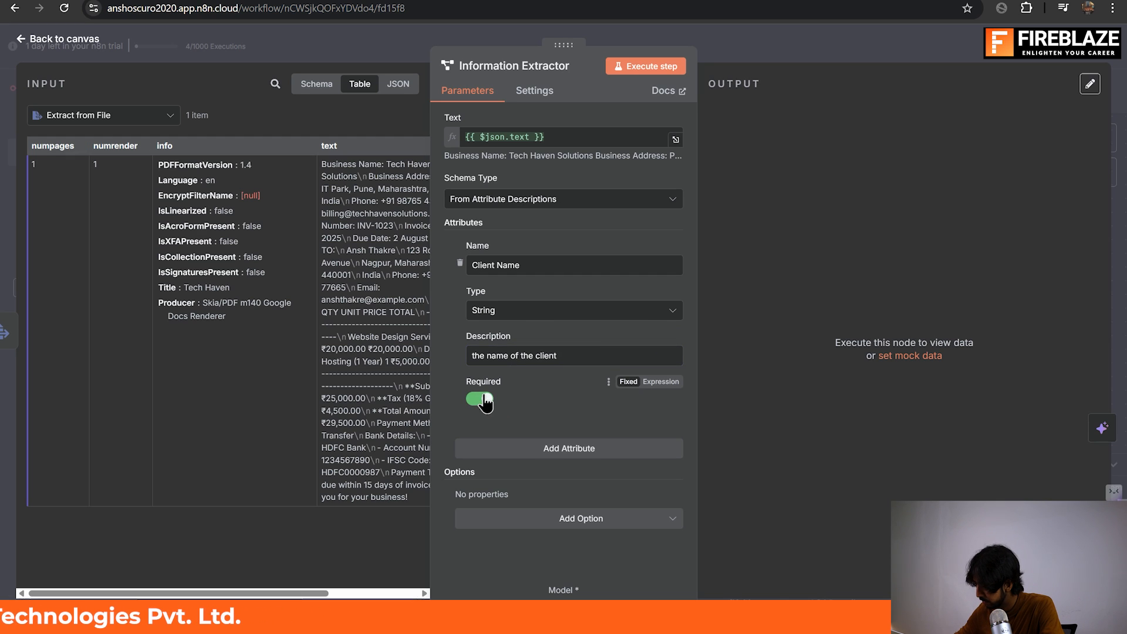
# Add a second attribute, check the column order in the Google Sheets invoice spreadsheet, and name the attribute "Client email" in n8n.
pyautogui.click(541, 448)
pyautogui.scroll(-3, 541, 444)
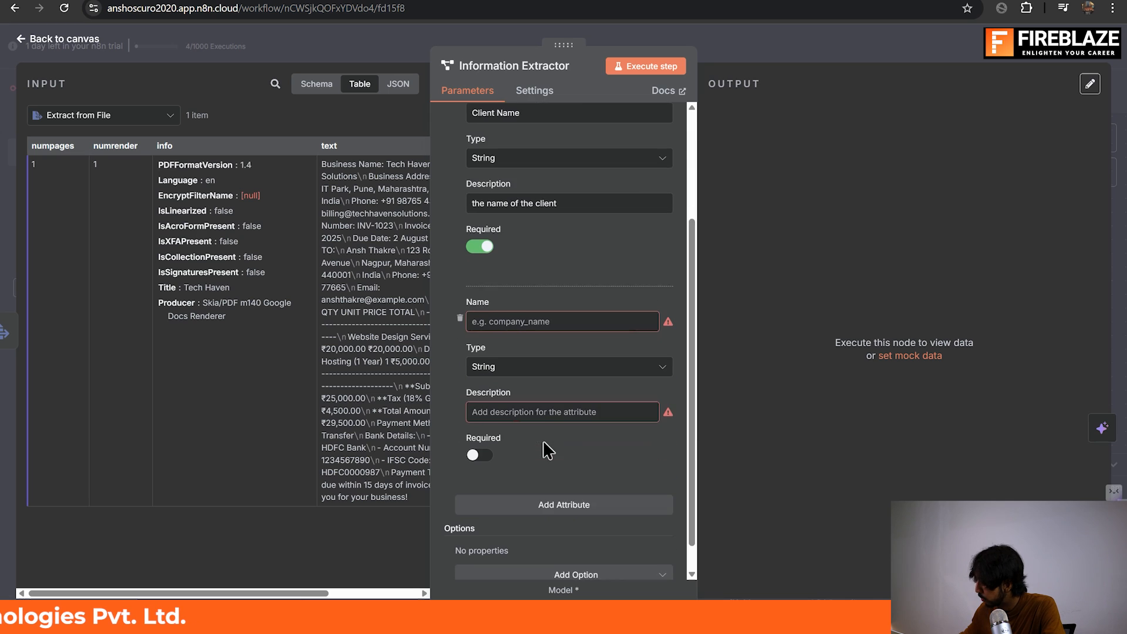
pyautogui.click(579, 317)
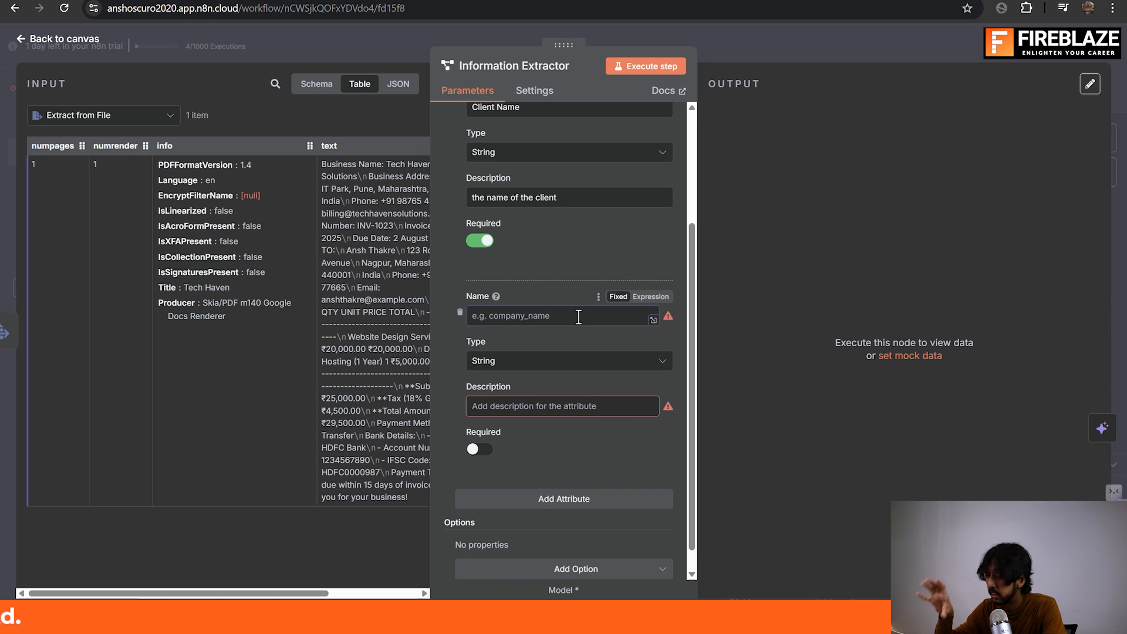
pyautogui.write('Client add')
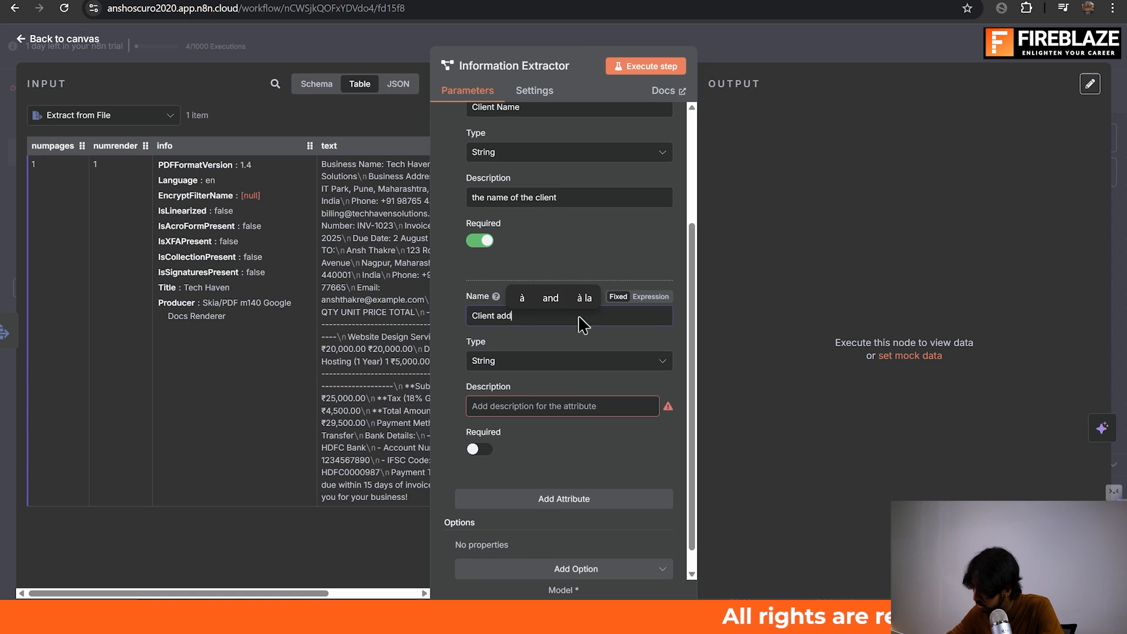
pyautogui.write('ress')
pyautogui.hotkey('alt', 'Tab')
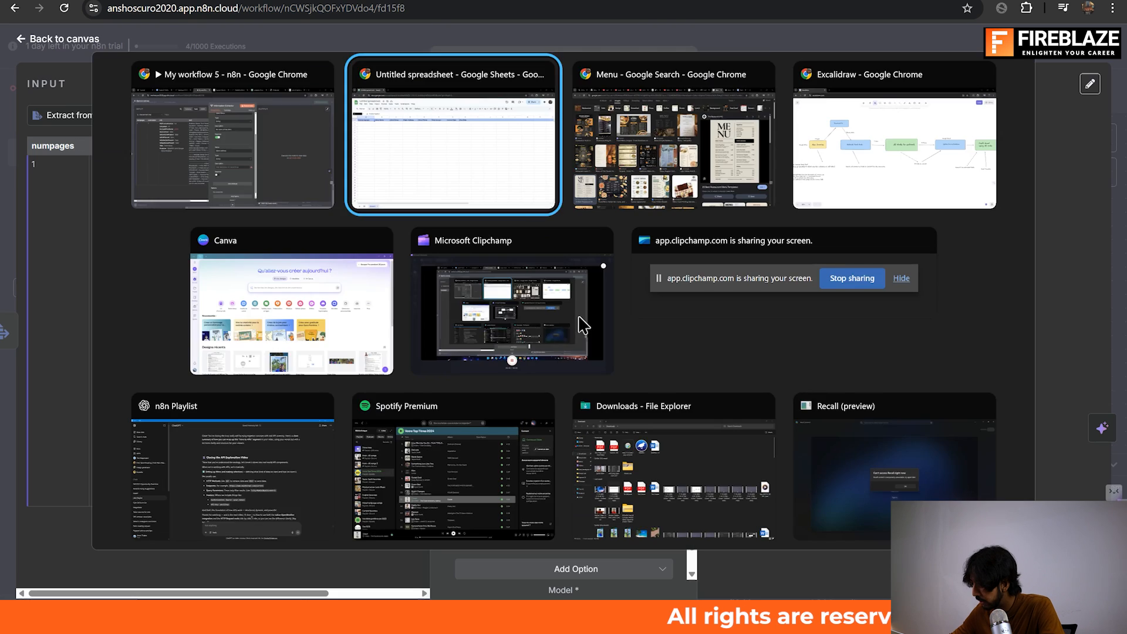
pyautogui.hotkey('alt', 'Tab')
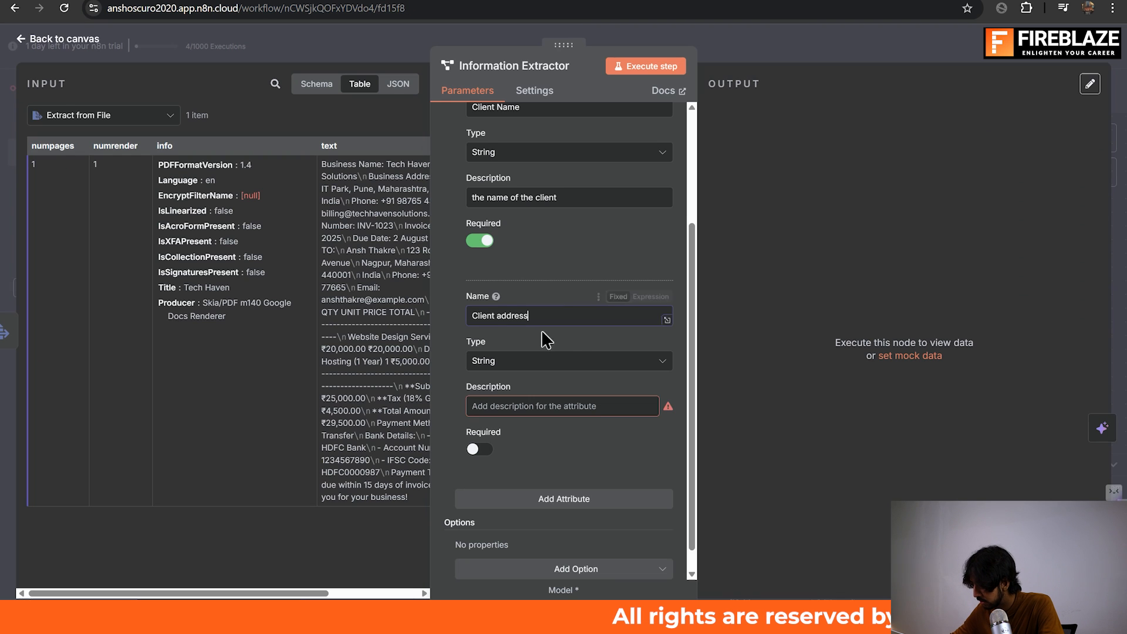
pyautogui.hotkey('ctrl', 'BackSpace')
pyautogui.write('email')
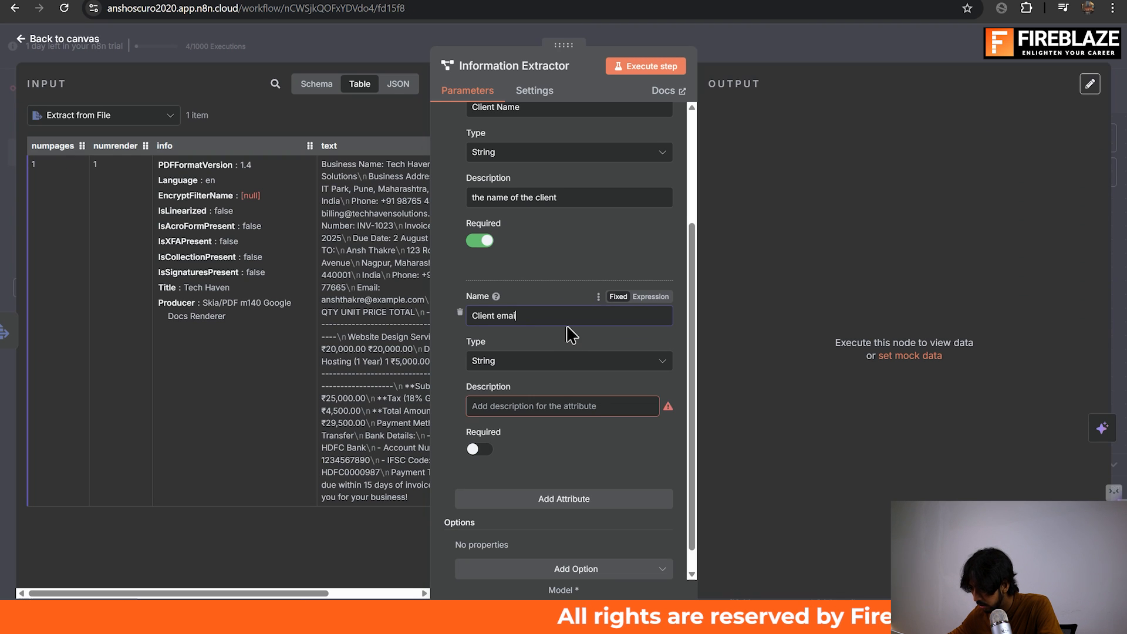
# Describe the Client email attribute as "the email of the client" and make it required.
pyautogui.click(532, 410)
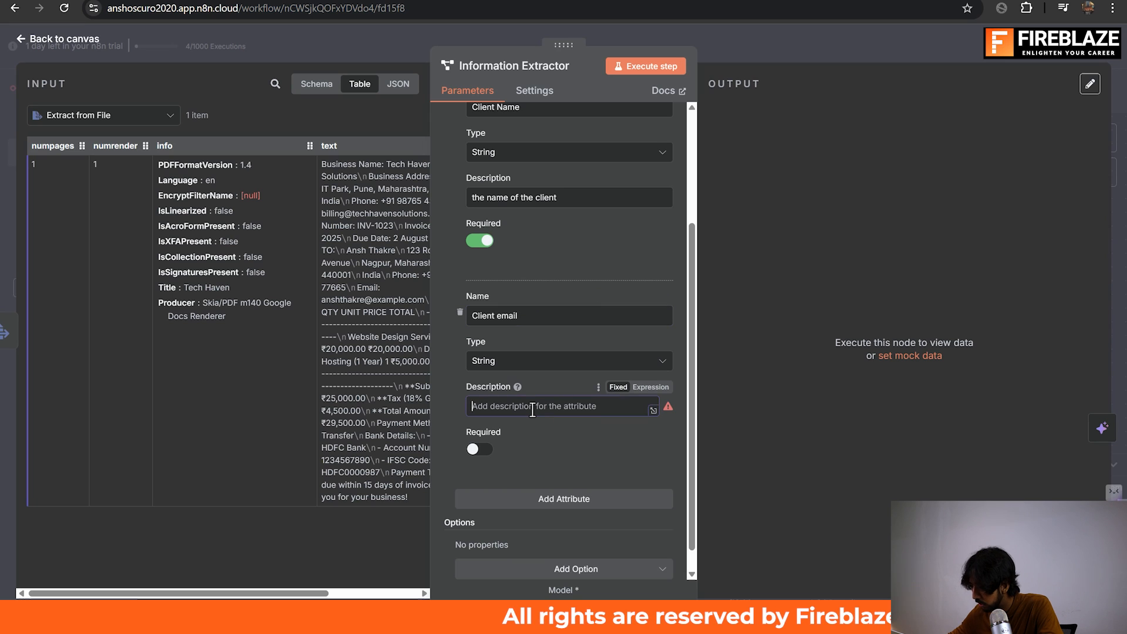
pyautogui.write('the')
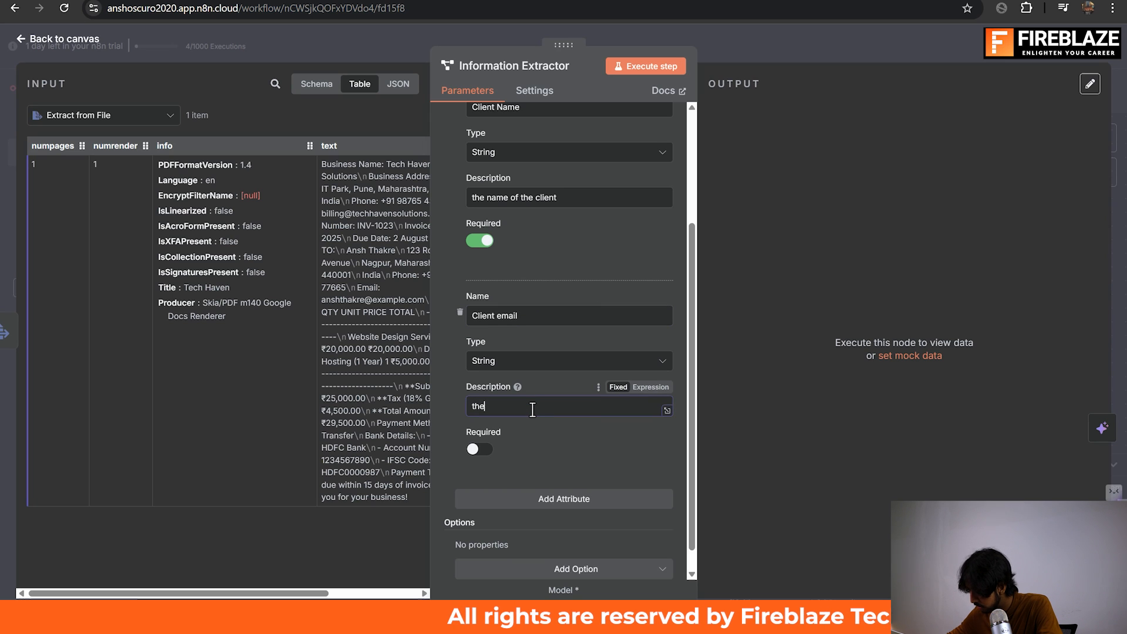
pyautogui.write(' email of the client')
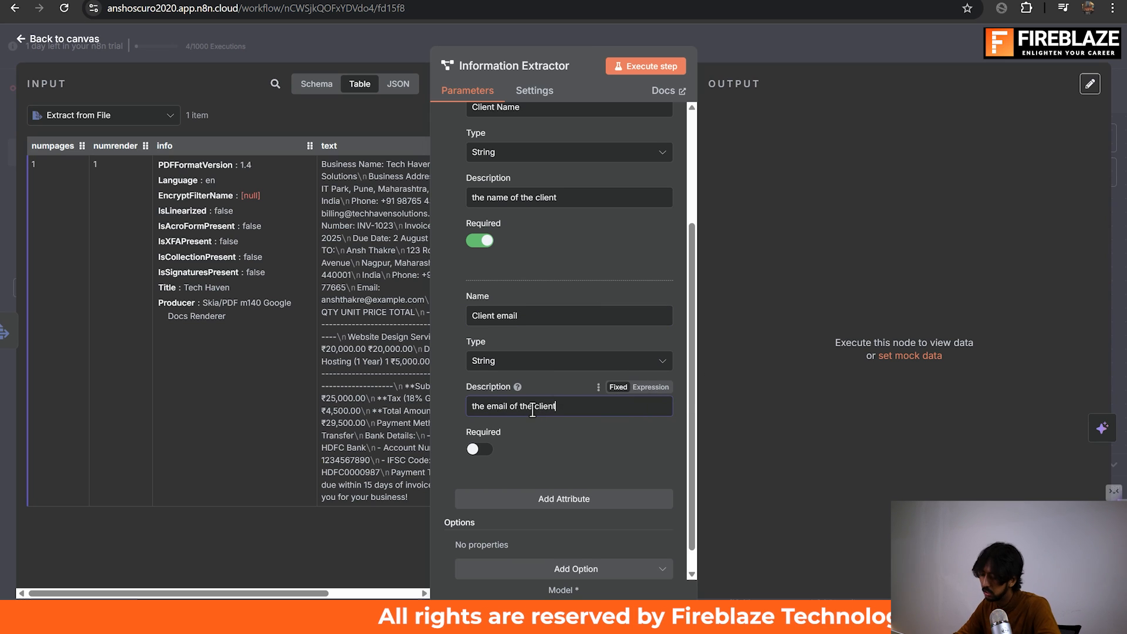
pyautogui.scroll(-1, 531, 410)
pyautogui.click(474, 425)
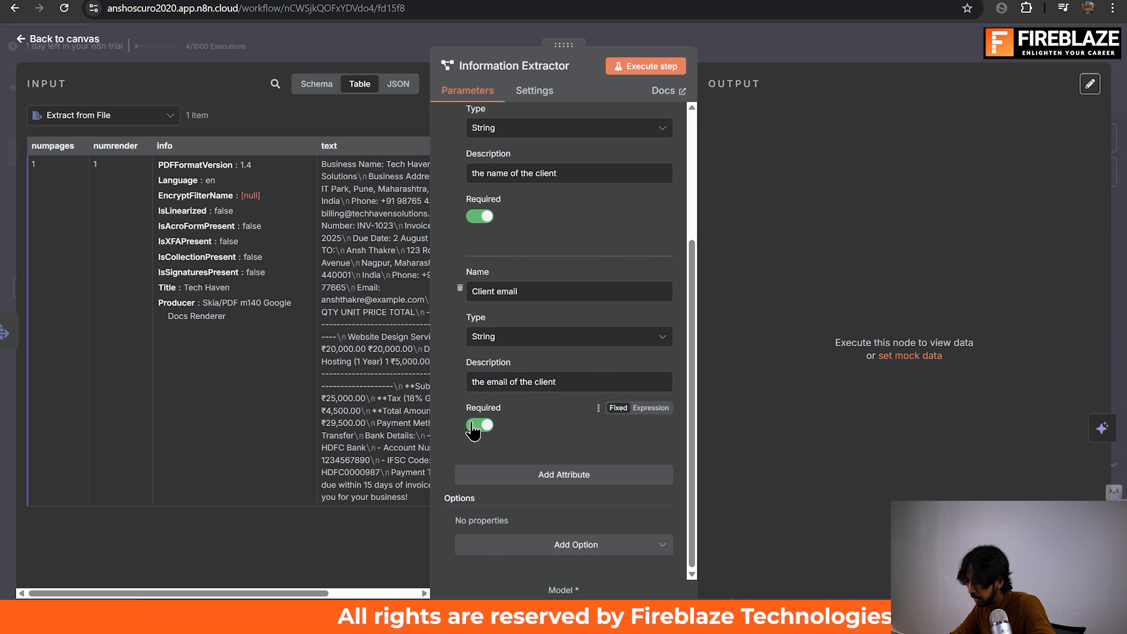
# Add a third attribute to the Information Extractor and name it "Client address".
pyautogui.click(522, 474)
pyautogui.scroll(-3, 522, 472)
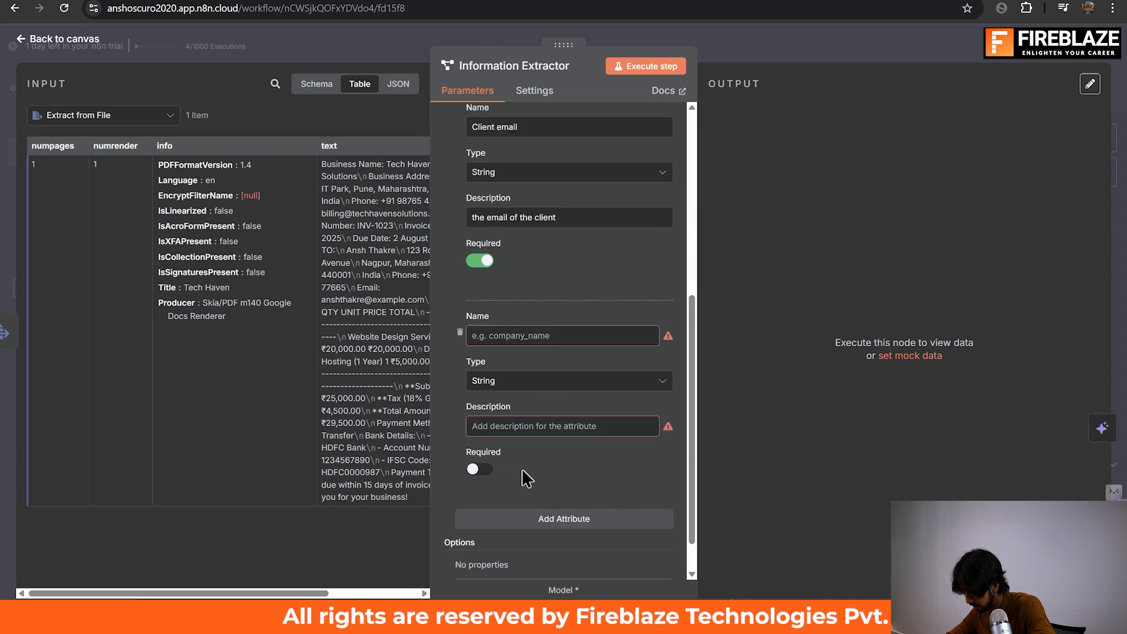
pyautogui.click(617, 288)
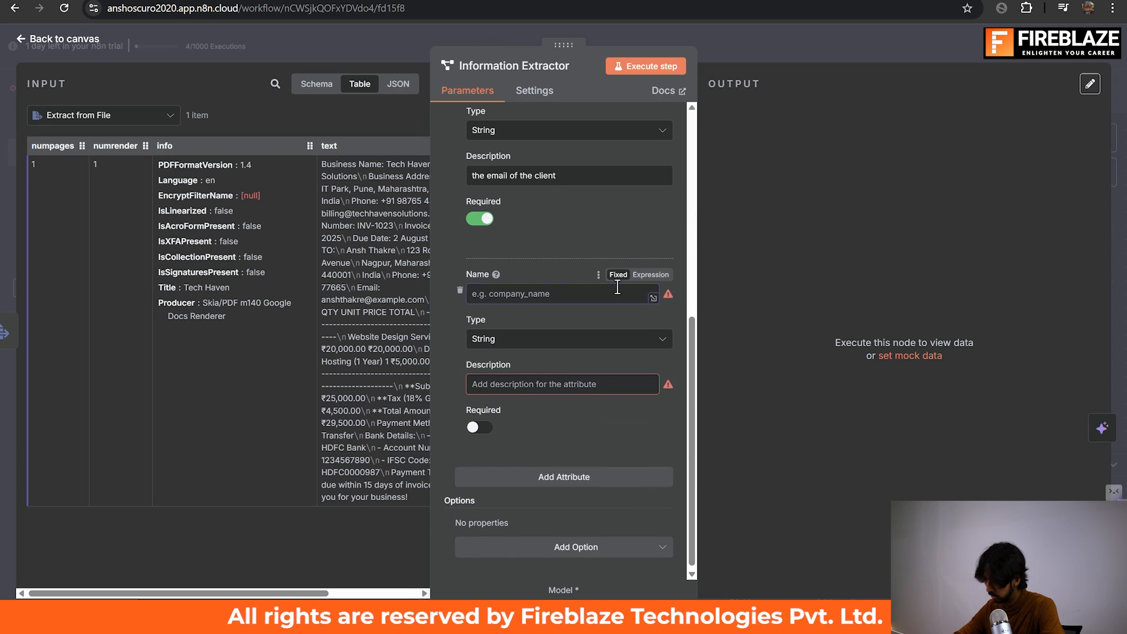
pyautogui.write('c')
pyautogui.press('BackSpace')
pyautogui.write('Client add')
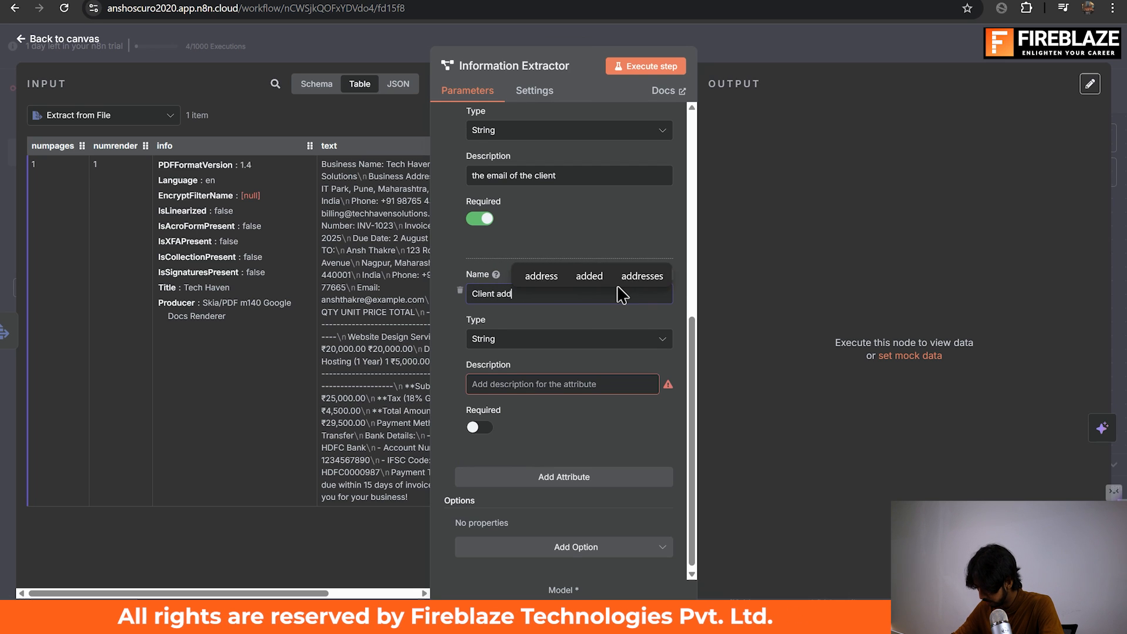
pyautogui.write('tress')
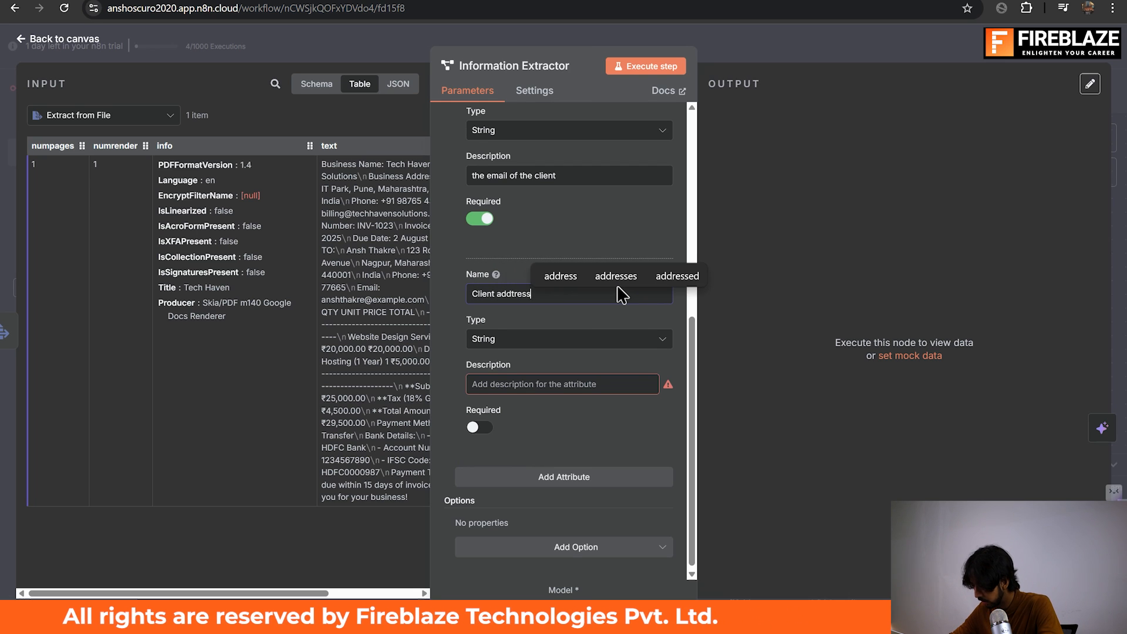
pyautogui.click(575, 207)
pyautogui.scroll(2, 574, 207)
pyautogui.scroll(-2, 575, 207)
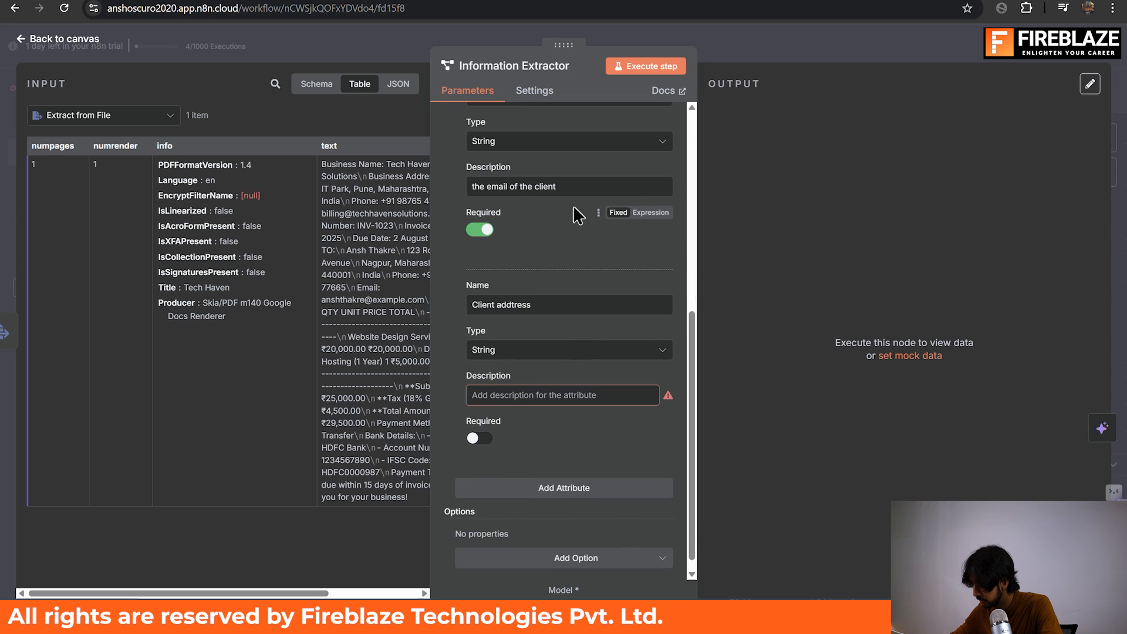
pyautogui.click(520, 294)
pyautogui.press('BackSpace')
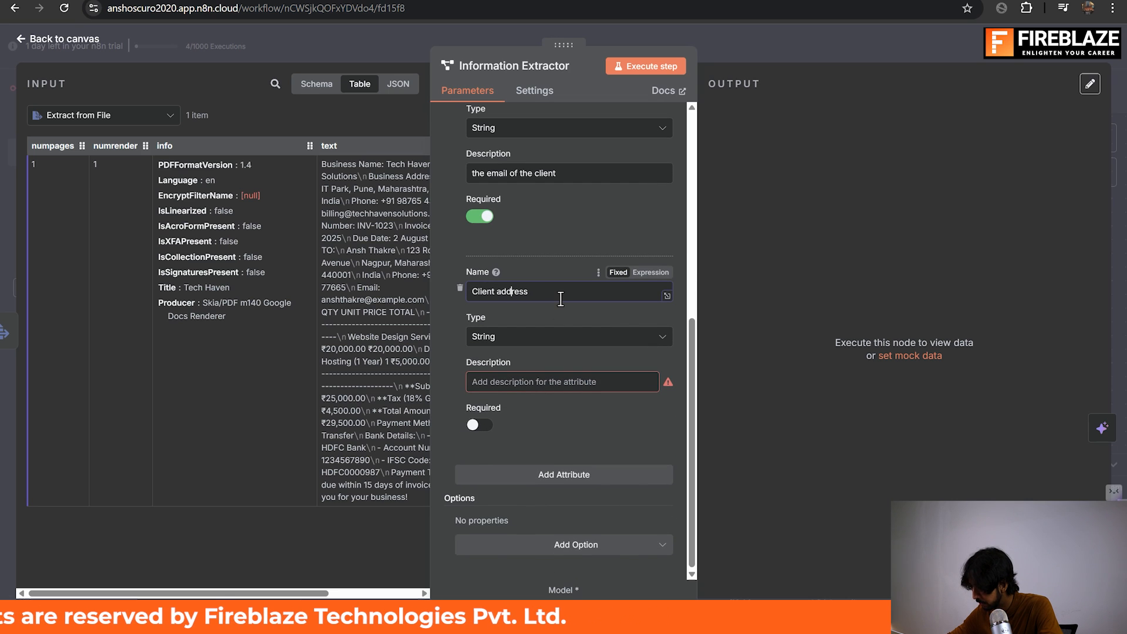
# Describe the Client address attribute as "the address of the client" and make it required.
pyautogui.click(503, 383)
pyautogui.write('the')
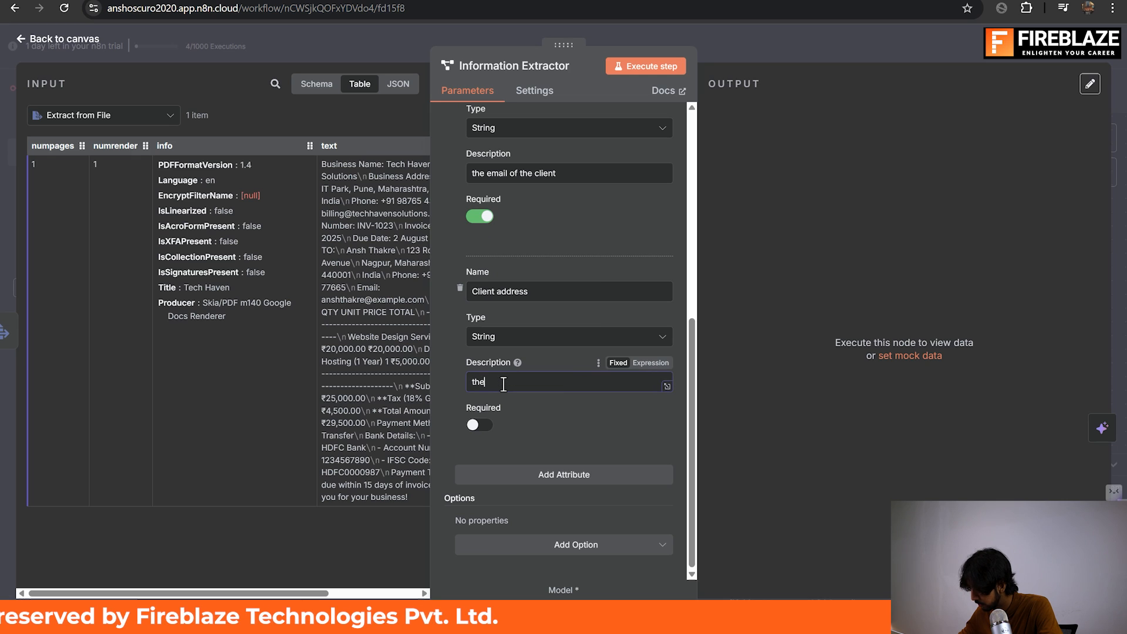
pyautogui.write(' address of the client')
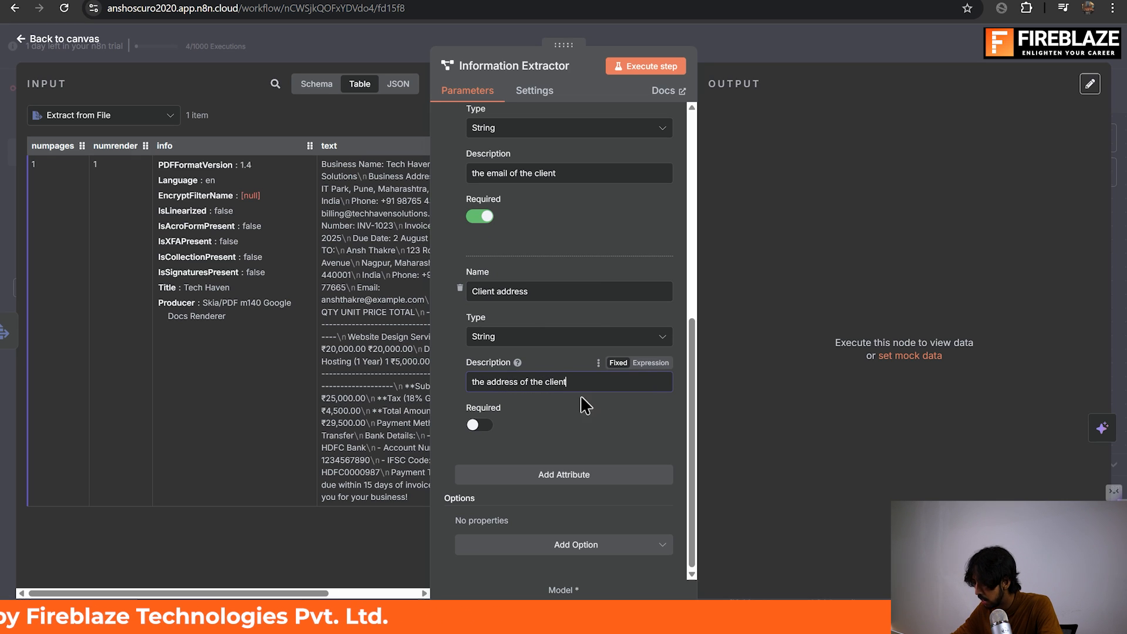
pyautogui.click(477, 425)
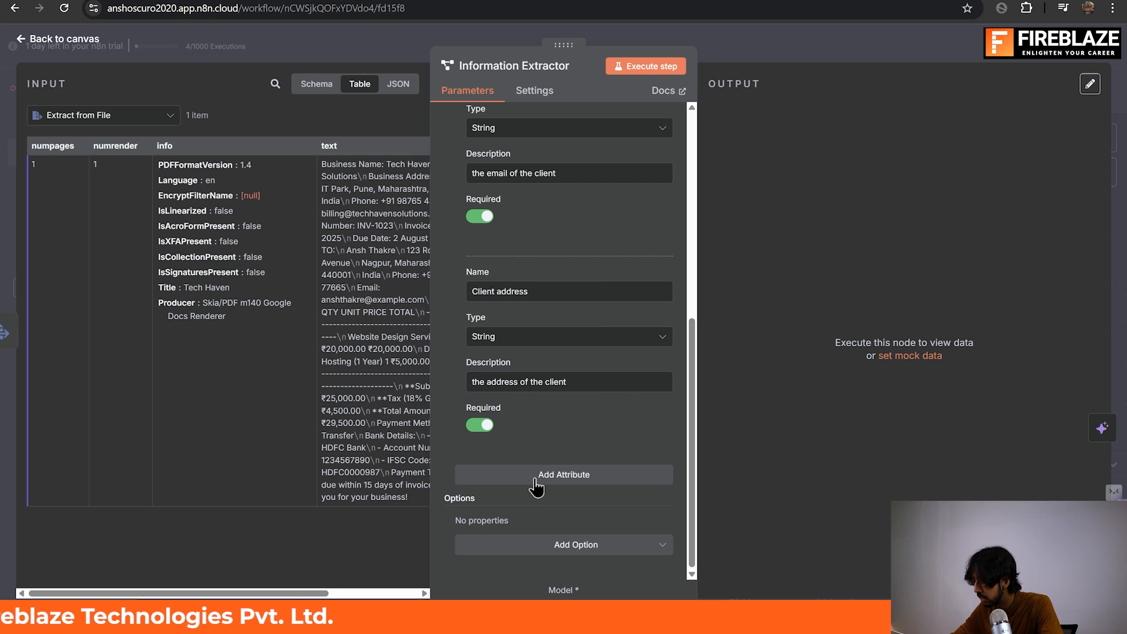
# Add a fourth attribute to the Information Extractor and name it "Client Phone".
pyautogui.click(535, 477)
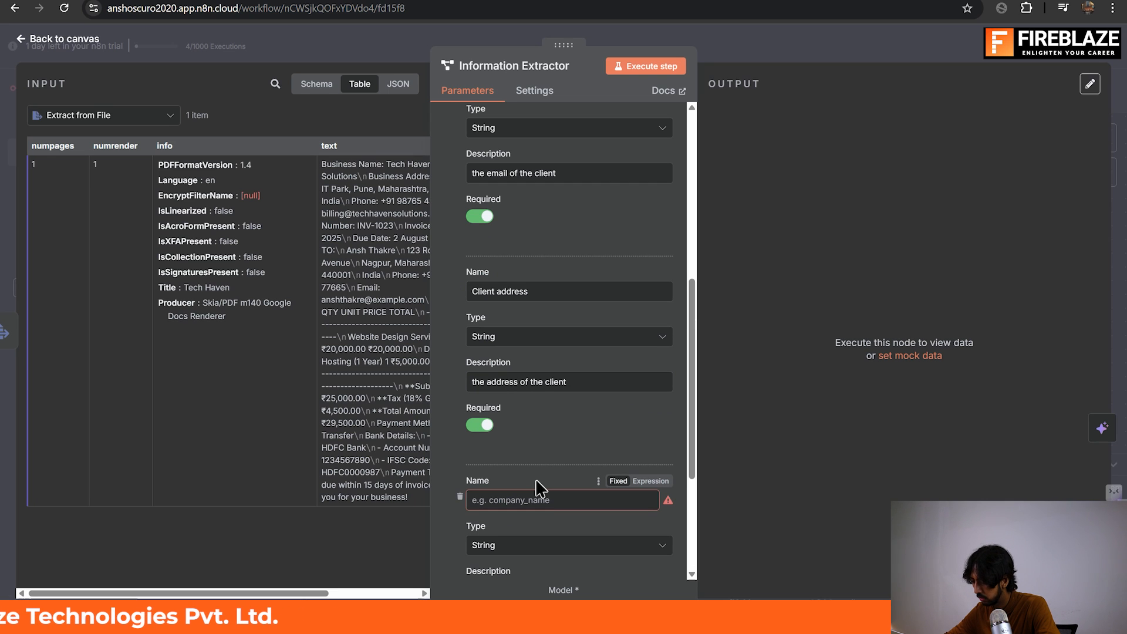
pyautogui.scroll(-3, 535, 478)
pyautogui.click(539, 351)
pyautogui.write('Client ')
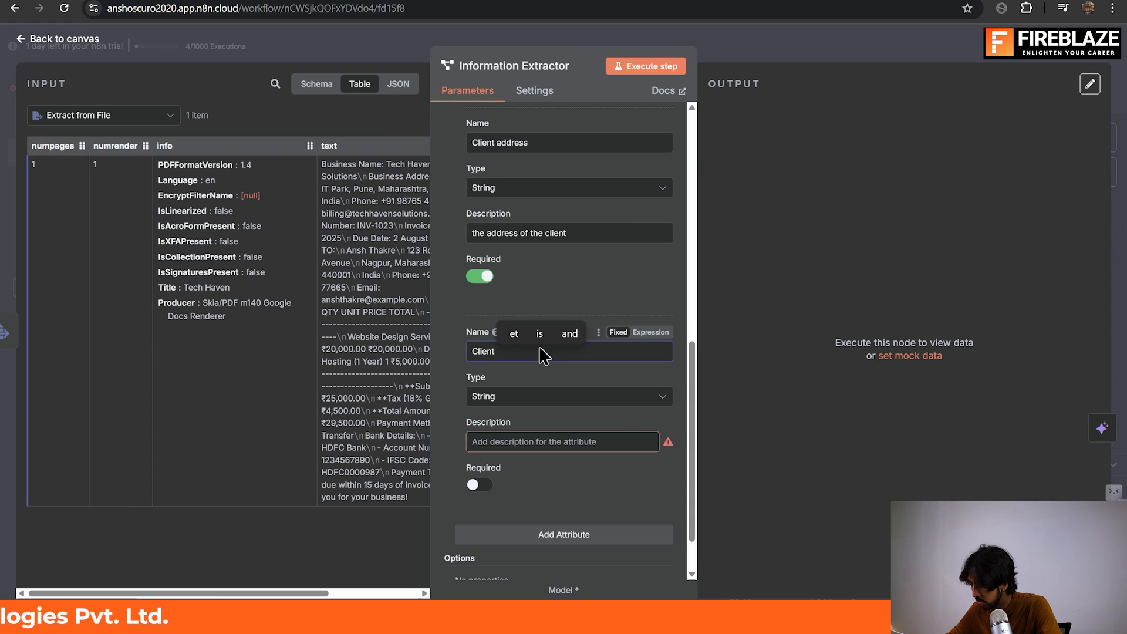
pyautogui.write('Phone')
# Describe the Client Phone attribute as "the phone number of the client" and make it required.
pyautogui.click(547, 442)
pyautogui.write('the phone number of the client')
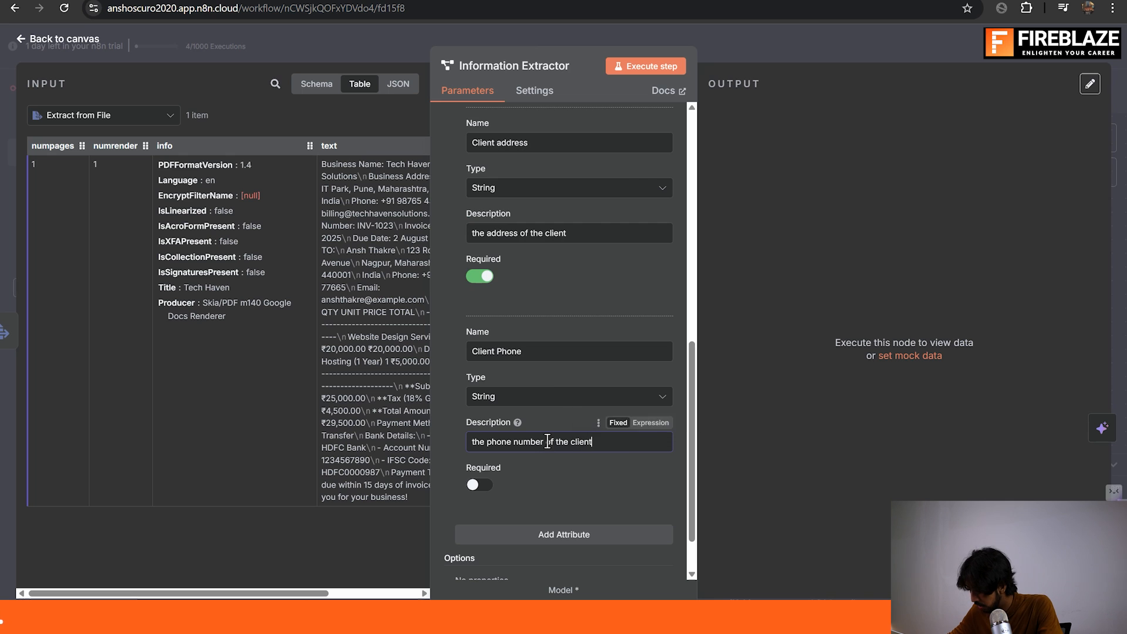
pyautogui.scroll(-1, 494, 438)
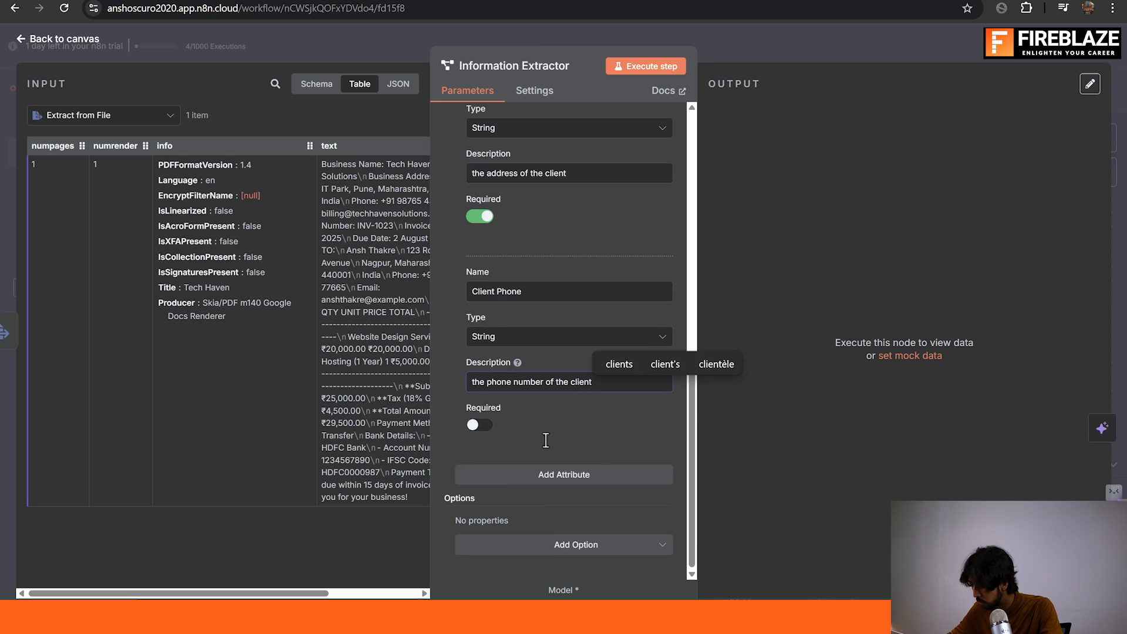
# Add a fifth attribute, check the next column header in the Google Sheets spreadsheet, and name the attribute "Total Amount" in n8n.
pyautogui.click(538, 474)
pyautogui.hotkey('alt', 'Tab')
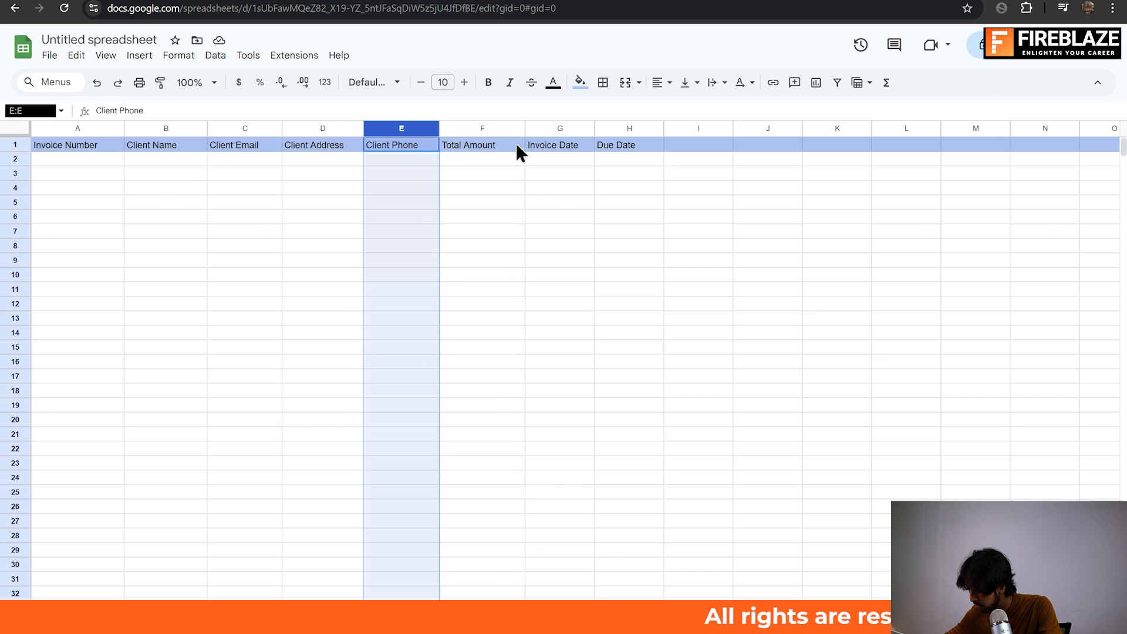
pyautogui.click(510, 147)
pyautogui.hotkey('alt', 'Tab')
pyautogui.click(521, 500)
pyautogui.write('Total ')
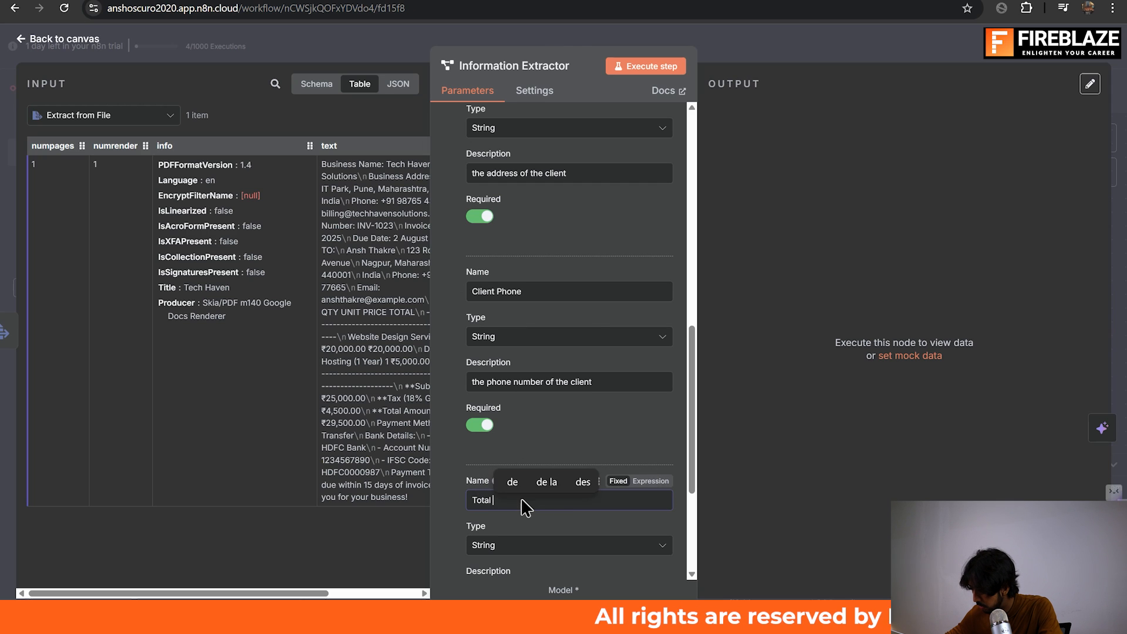
pyautogui.write('Amount')
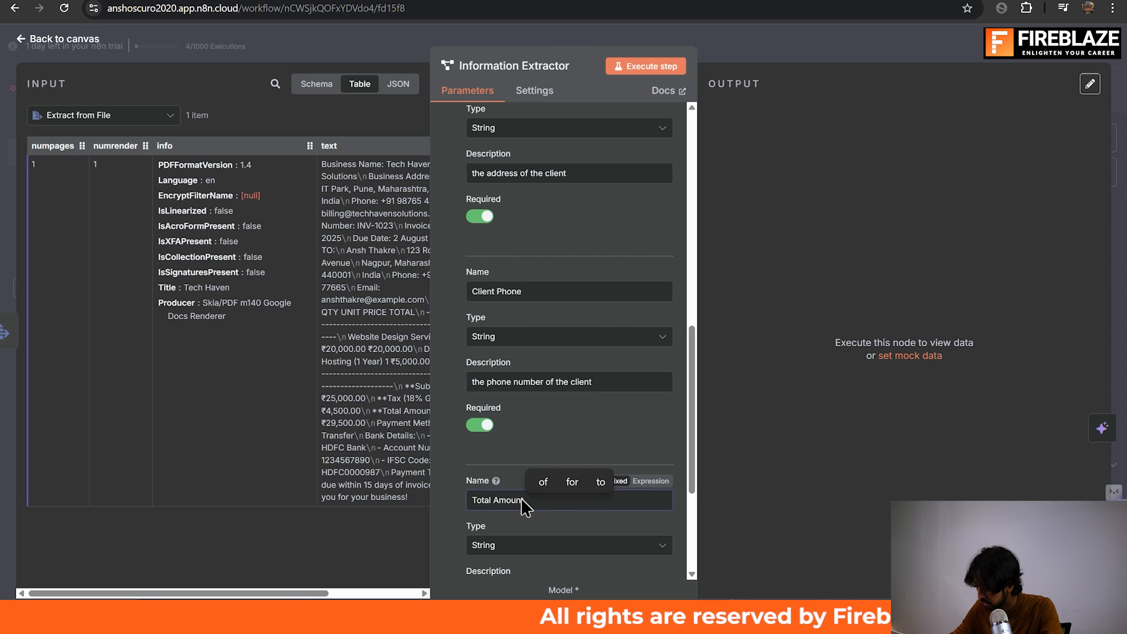
# Describe the Total Amount attribute as "the total amount of the invoice" and make it required.
pyautogui.scroll(-2, 519, 518)
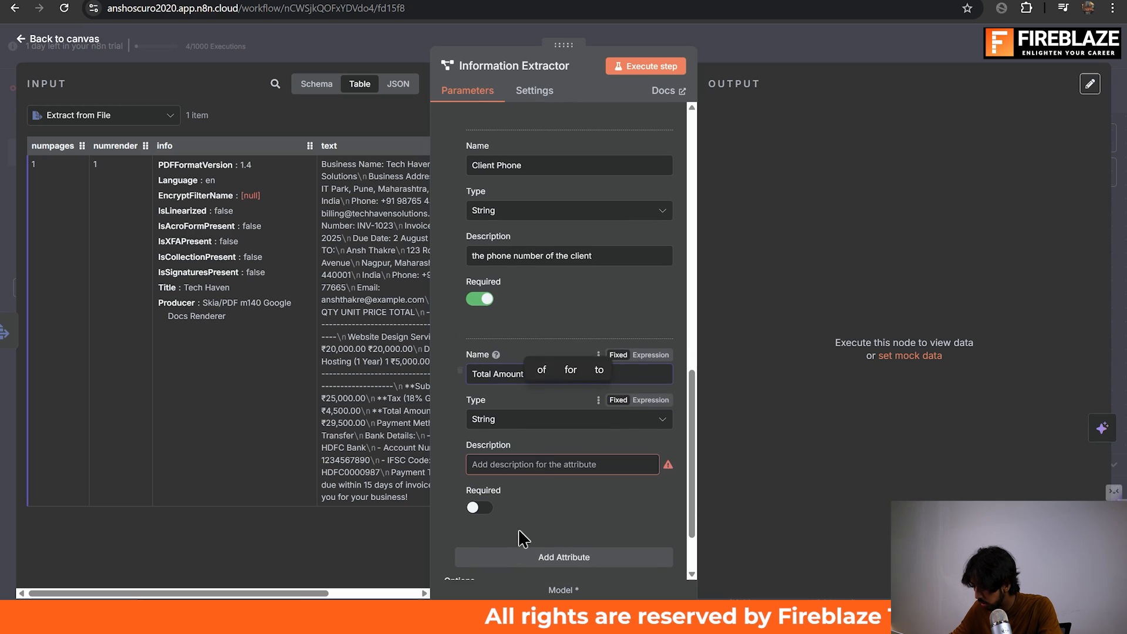
pyautogui.click(550, 467)
pyautogui.write('the total amount of the invoice')
pyautogui.scroll(-2, 479, 435)
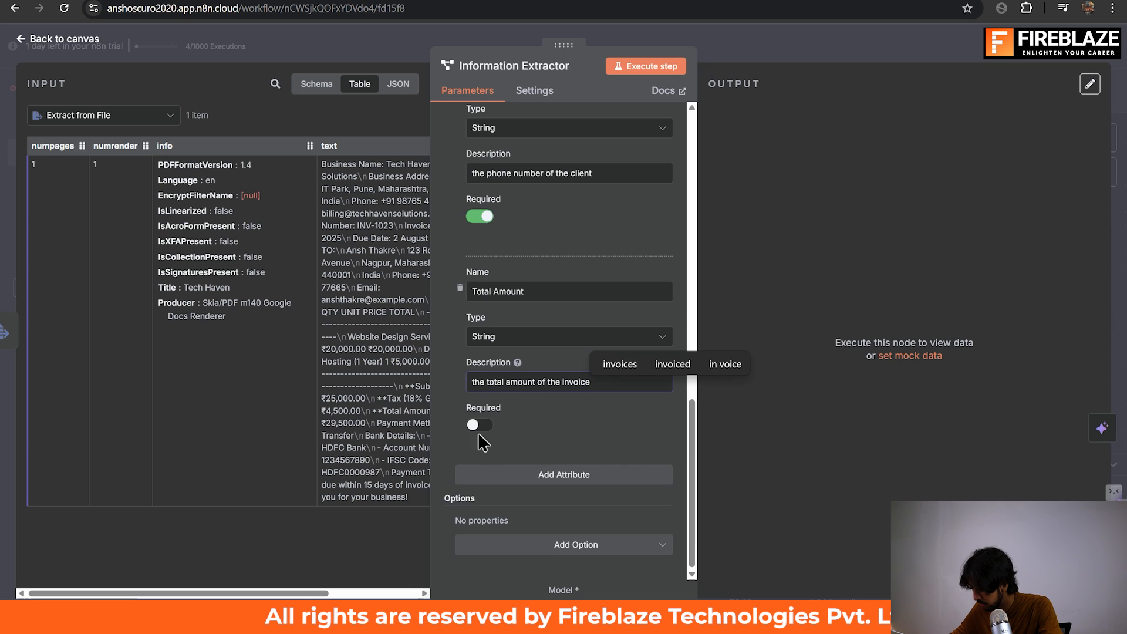
pyautogui.click(476, 425)
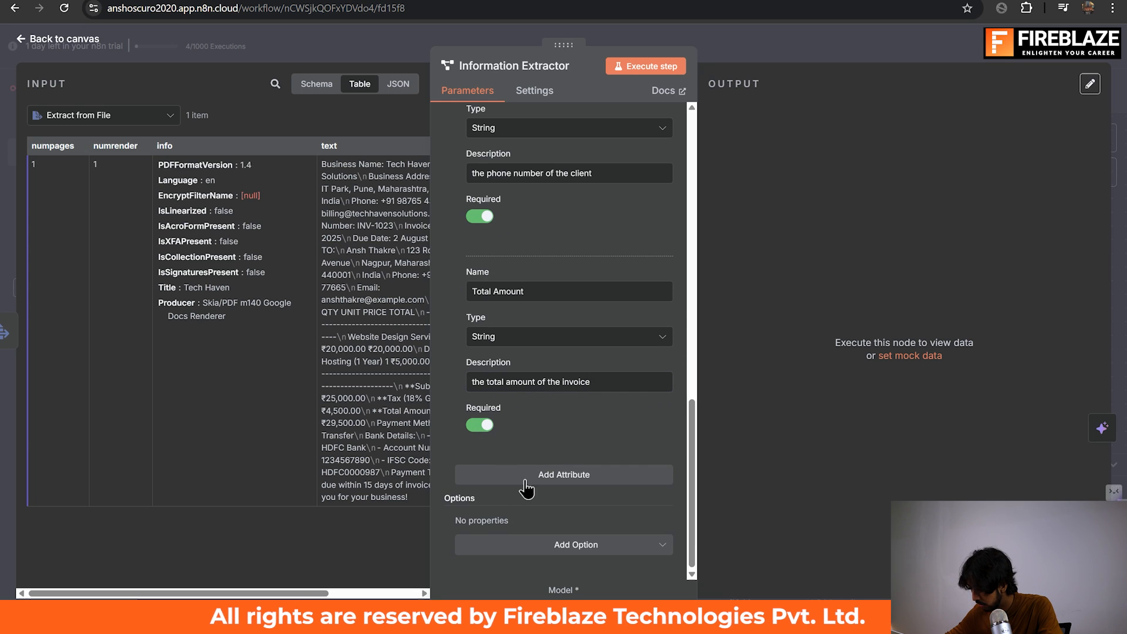
# Add a sixth attribute, check the header following Total Amount in the Google Sheets spreadsheet, and return to n8n.
pyautogui.click(526, 475)
pyautogui.click(551, 500)
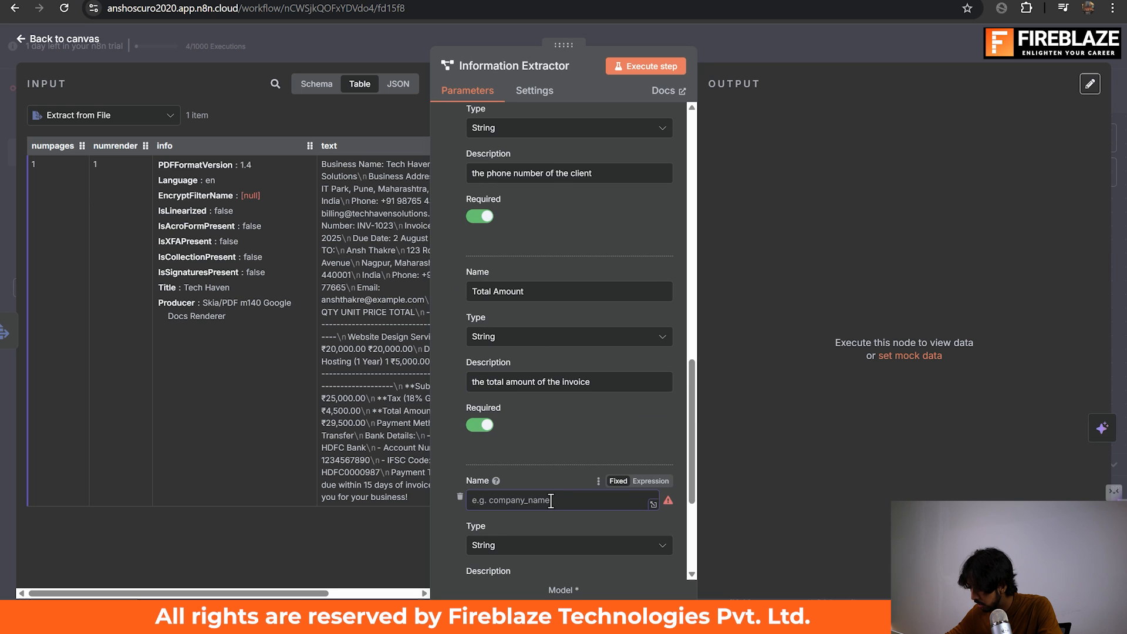
pyautogui.hotkey('ctrl', 'Tab')
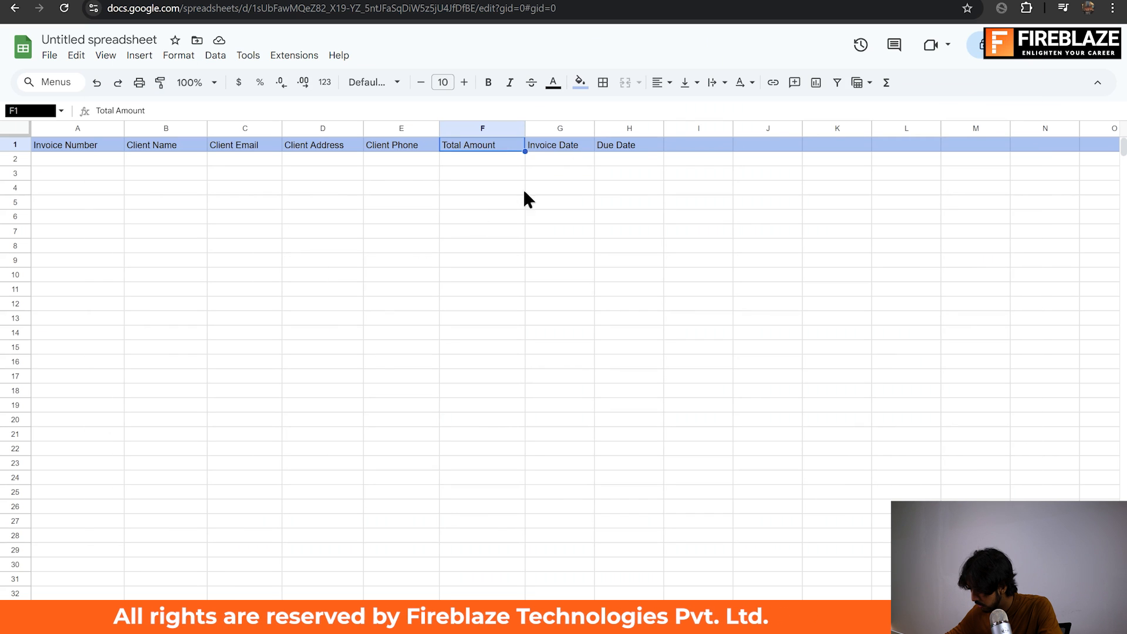
pyautogui.click(571, 153)
pyautogui.hotkey('ctrl', 'Tab')
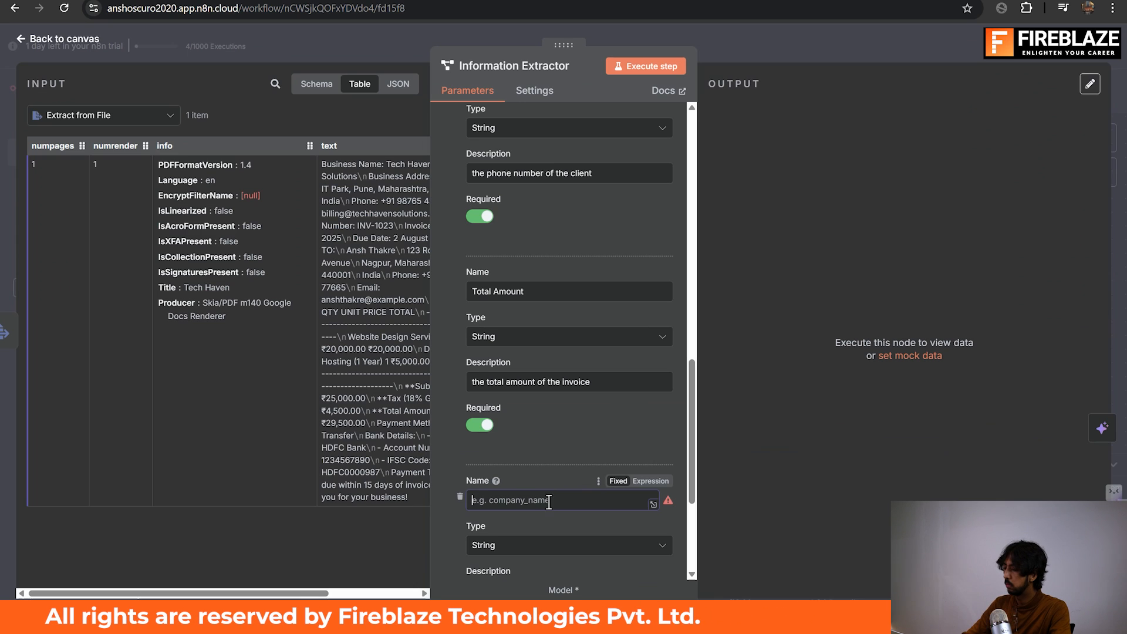
# Name the sixth attribute "Invoice Date" and set its type to Date.
pyautogui.write('in')
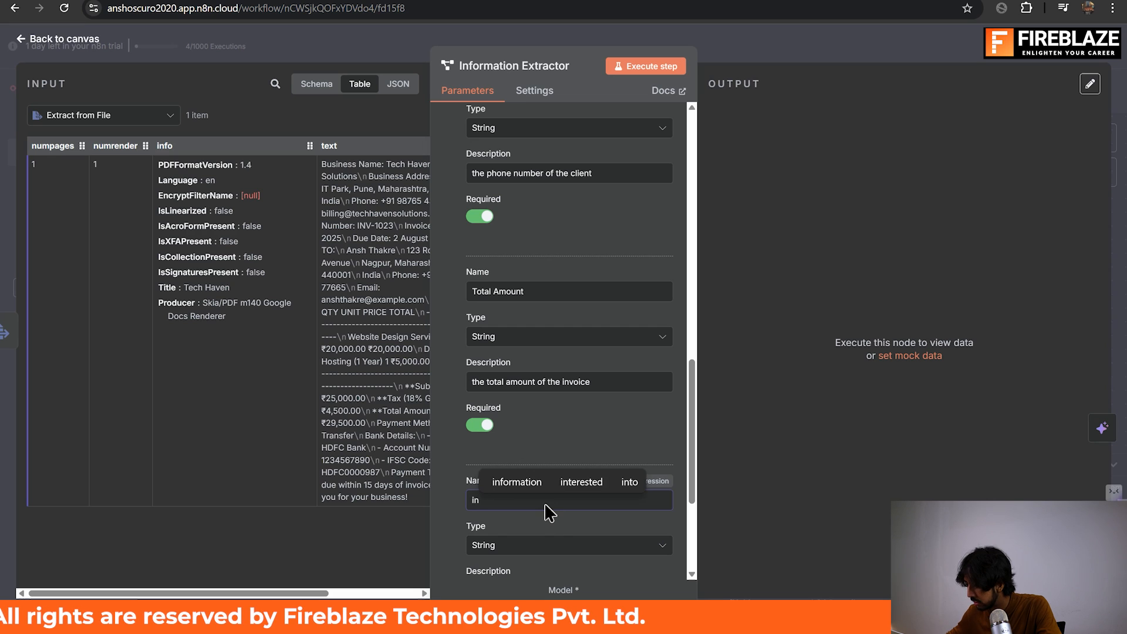
pyautogui.press('BackSpace')
pyautogui.press('BackSpace')
pyautogui.write('Invoice FDate')
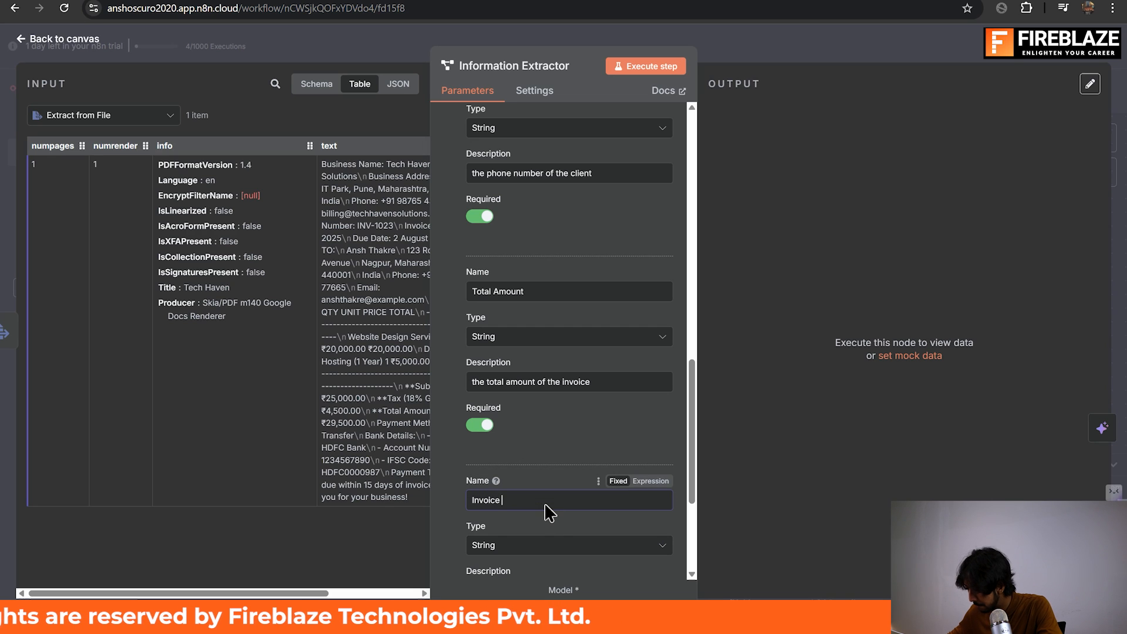
pyautogui.press('BackSpace')
pyautogui.press('BackSpace')
pyautogui.press('BackSpace')
pyautogui.press('BackSpace')
pyautogui.press('BackSpace')
pyautogui.write('F')
pyautogui.press('BackSpace')
pyautogui.write('d')
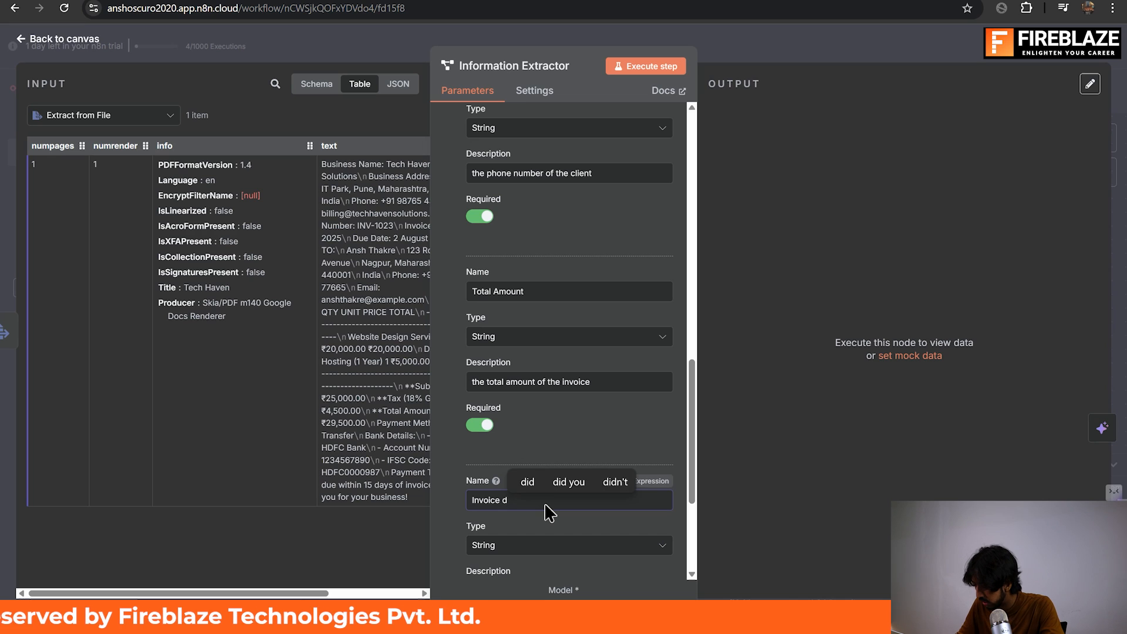
pyautogui.write('\\')
pyautogui.write('Date')
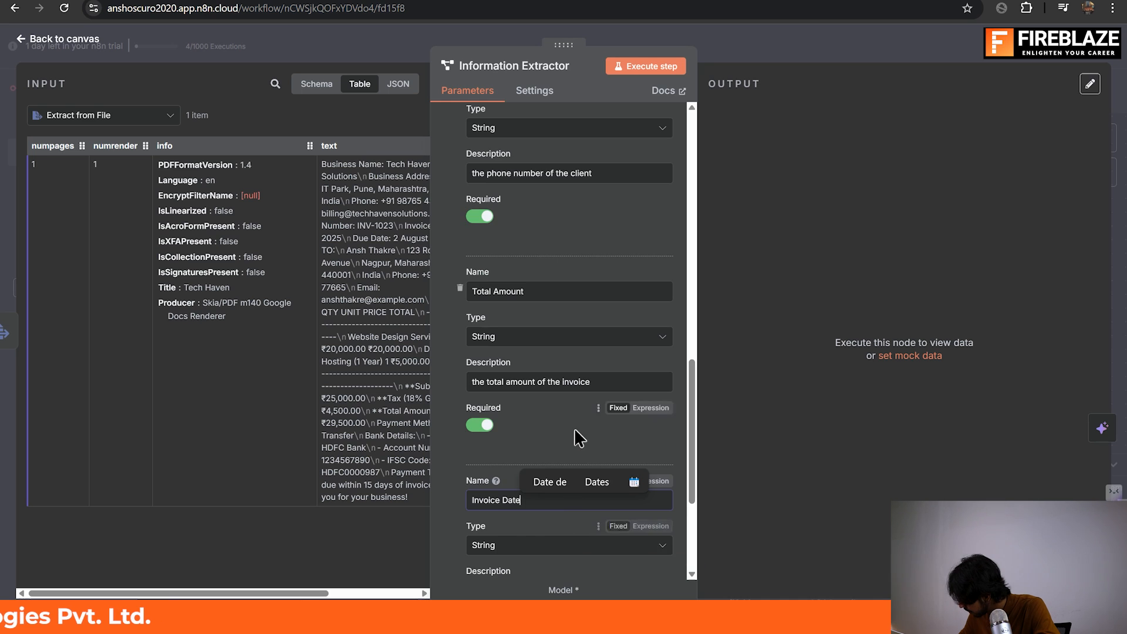
pyautogui.scroll(-2, 569, 545)
pyautogui.click(491, 481)
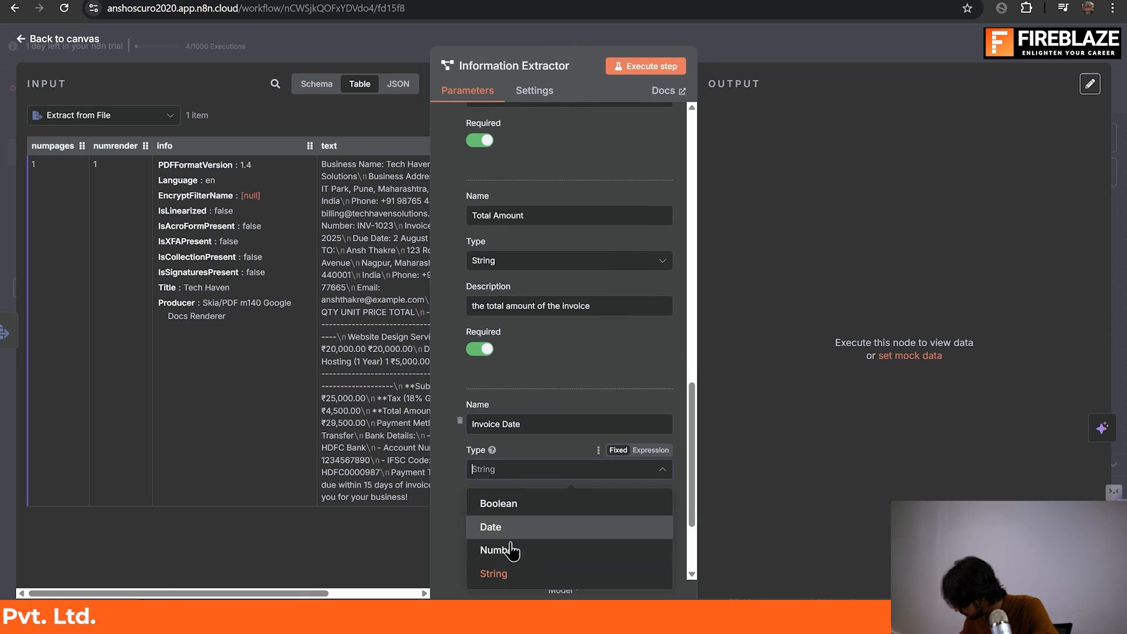
pyautogui.click(524, 532)
# Describe the Invoice Date attribute as "the date the invoice was sent" and make it required.
pyautogui.scroll(-3, 523, 523)
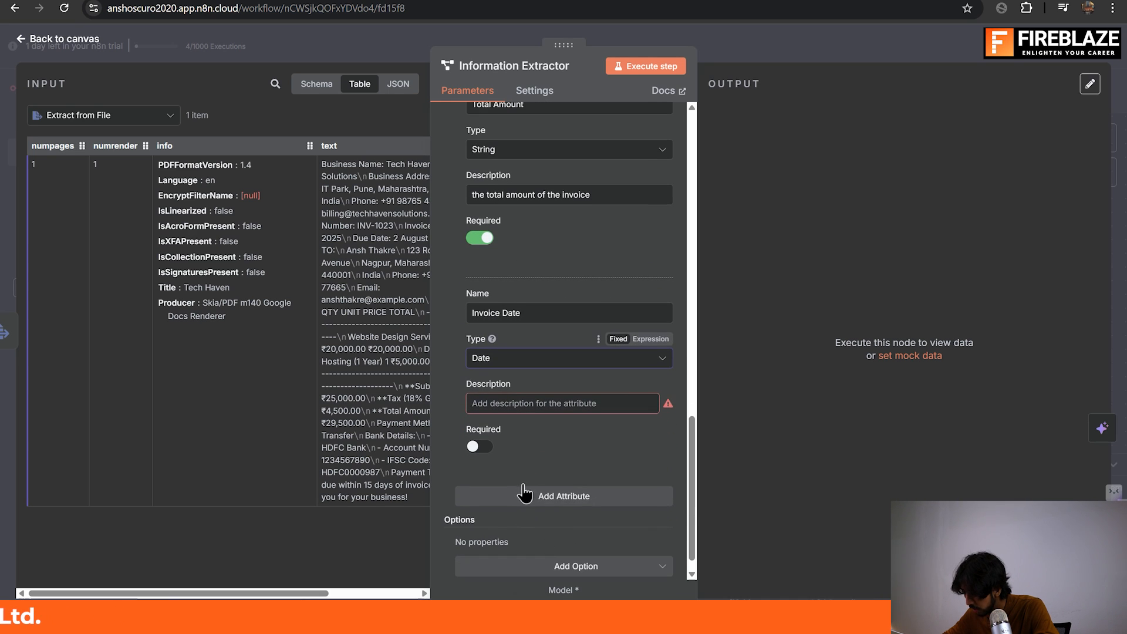
pyautogui.click(526, 399)
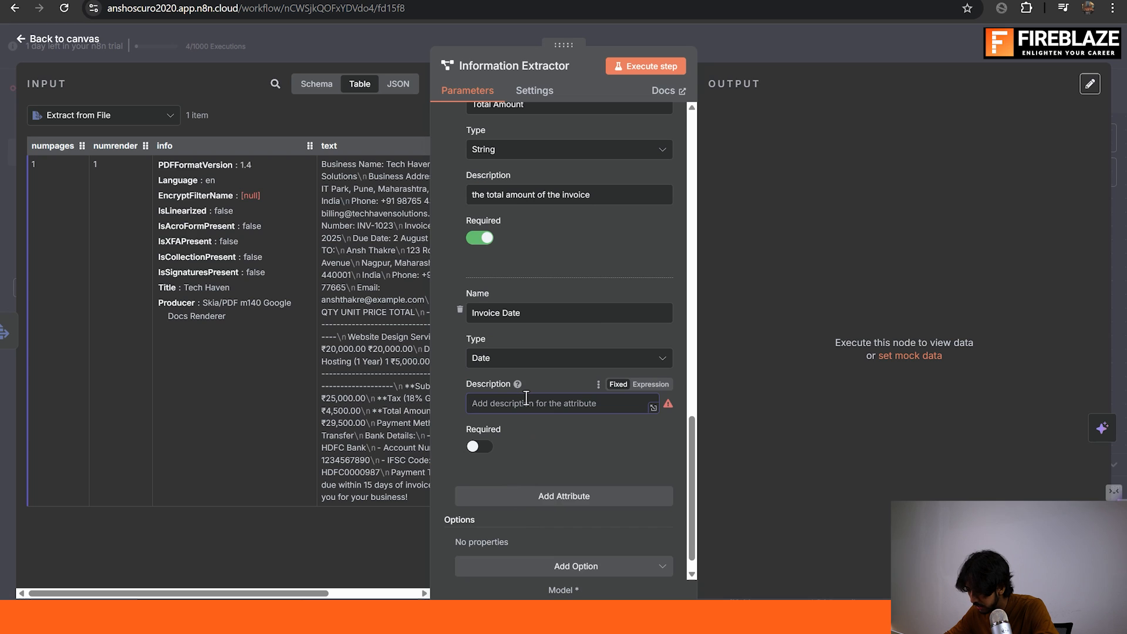
pyautogui.write('the daet')
pyautogui.press('BackSpace')
pyautogui.press('BackSpace')
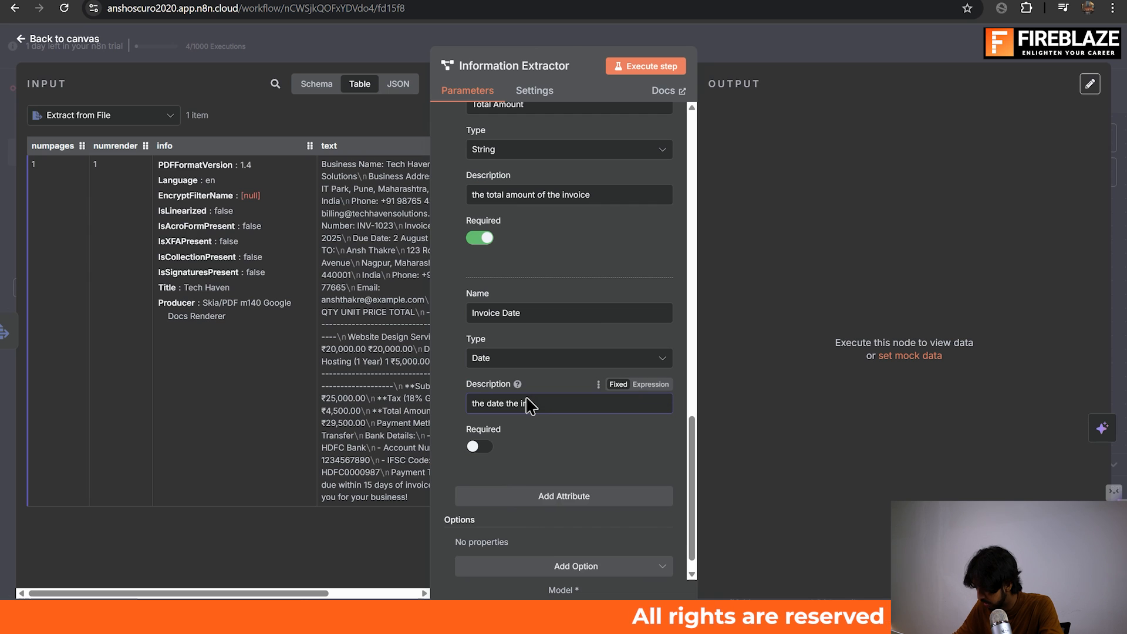
pyautogui.write('invoice was sent')
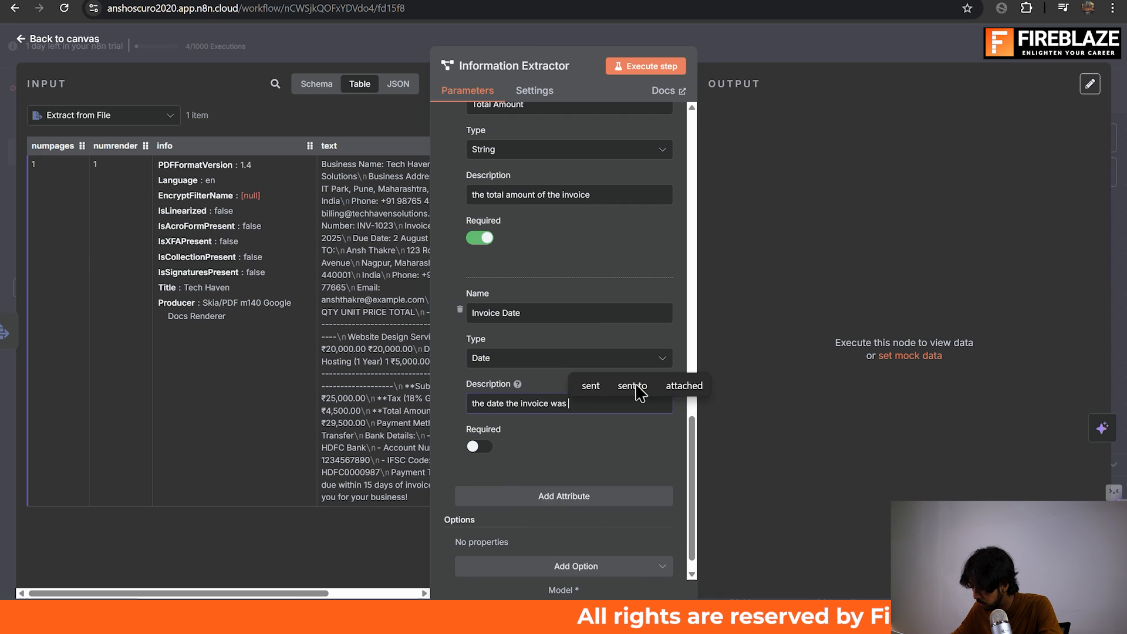
pyautogui.click(481, 457)
pyautogui.click(482, 452)
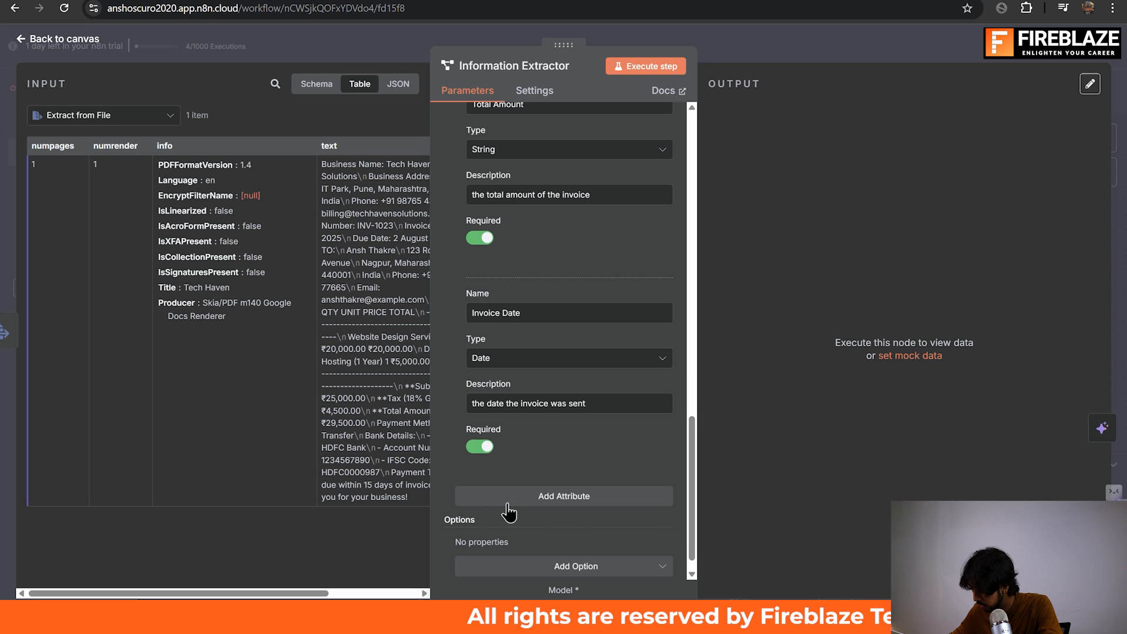
# Add a seventh attribute named "Due Date" with the type Date.
pyautogui.click(540, 496)
pyautogui.click(541, 521)
pyautogui.write('D')
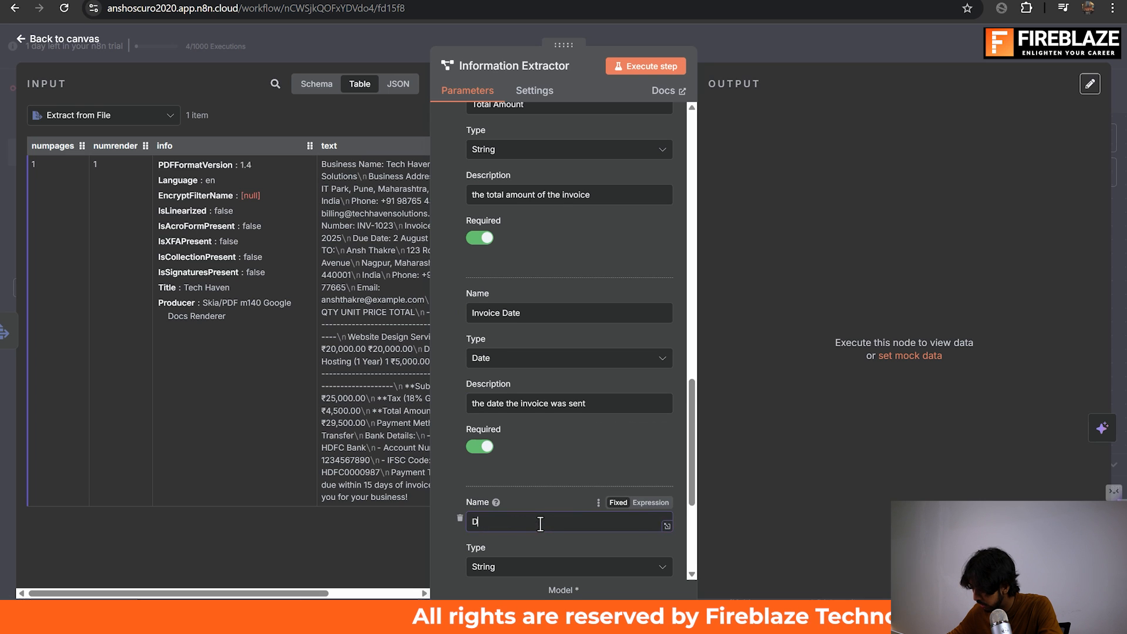
pyautogui.write('ue Date')
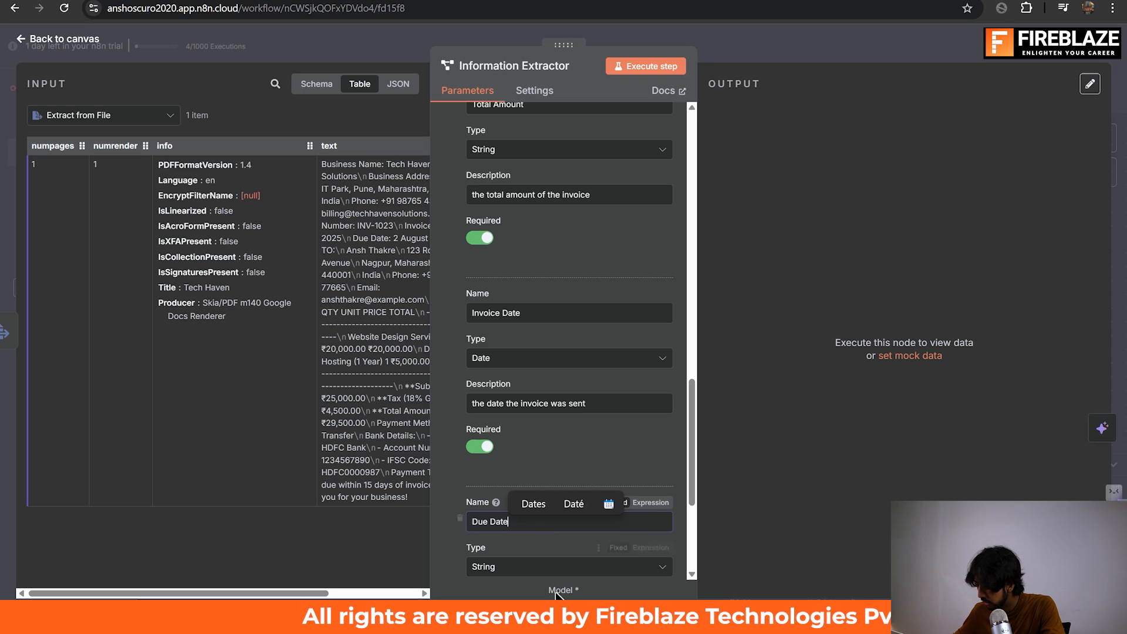
pyautogui.click(587, 567)
pyautogui.scroll(-4, 587, 567)
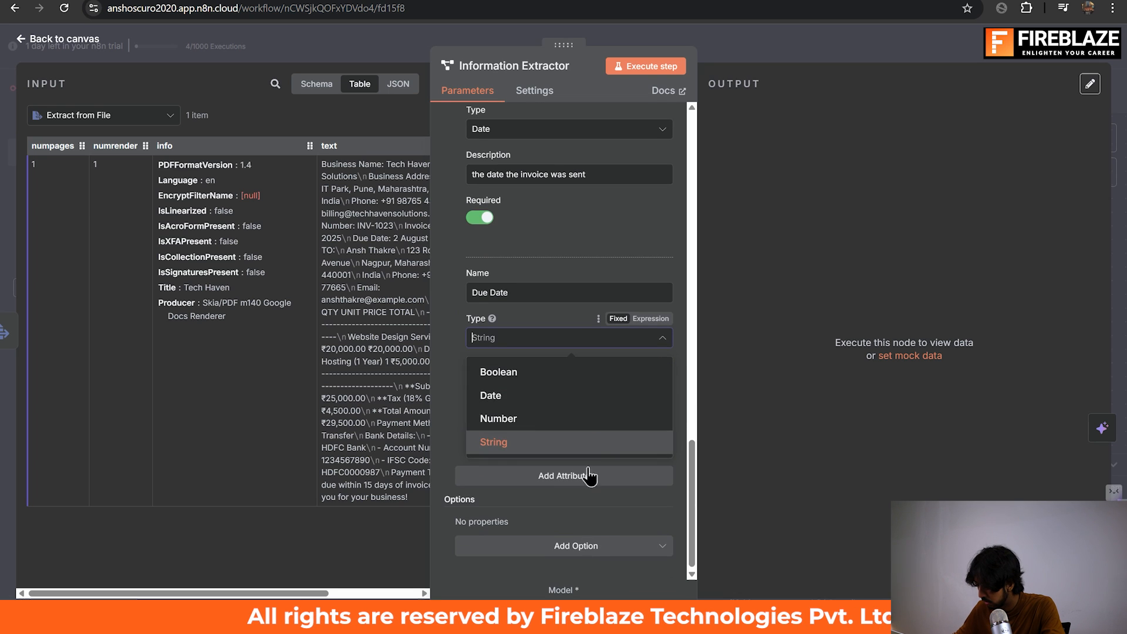
pyautogui.click(580, 398)
# Describe the Due Date attribute as "the date the invoice is due" and make it required.
pyautogui.click(559, 385)
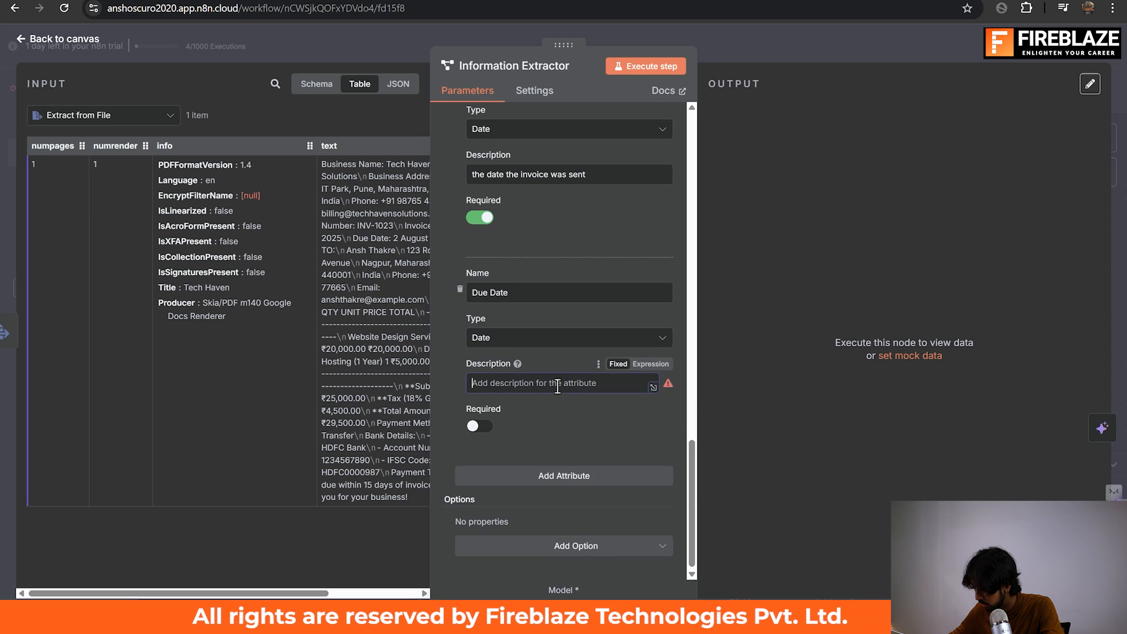
pyautogui.write('t')
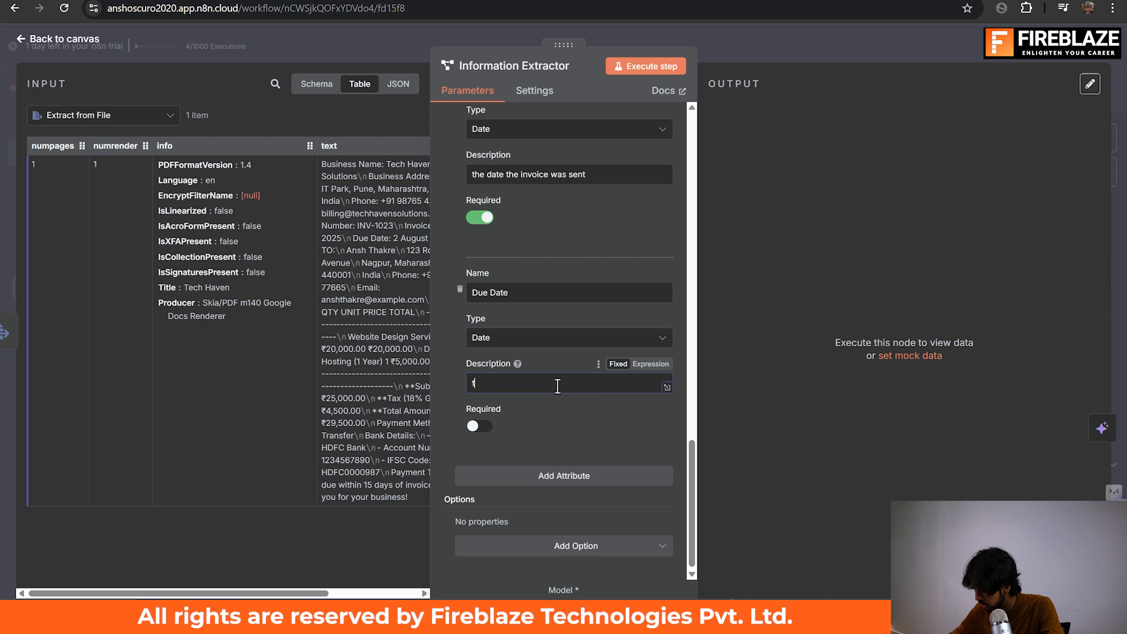
pyautogui.write('he date the ino')
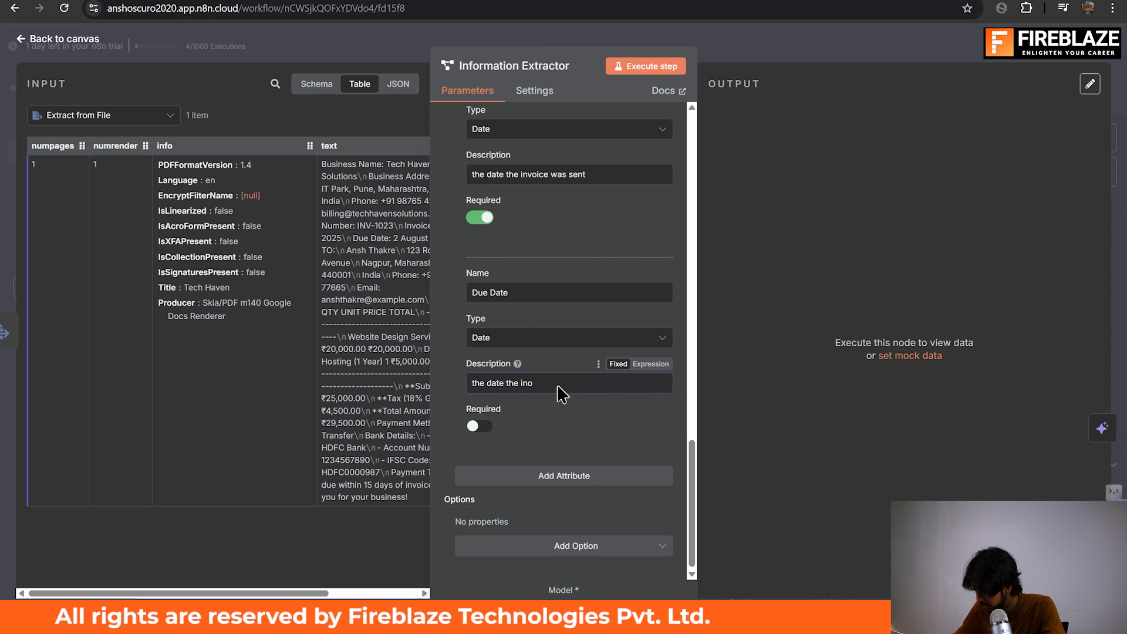
pyautogui.press('BackSpace')
pyautogui.write('voic')
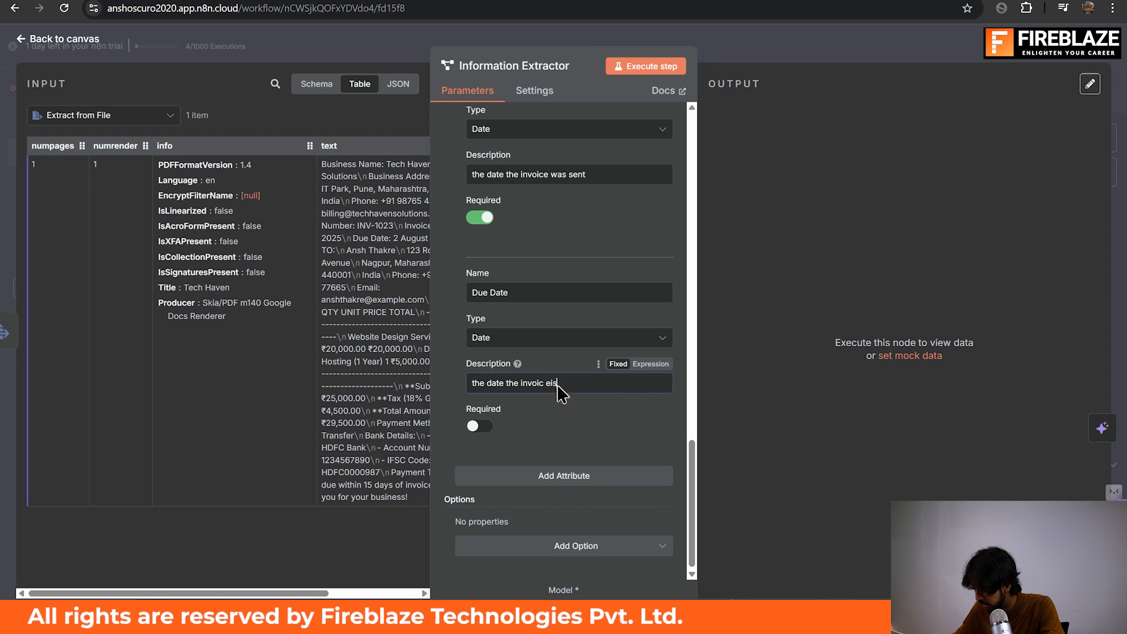
pyautogui.write('e ')
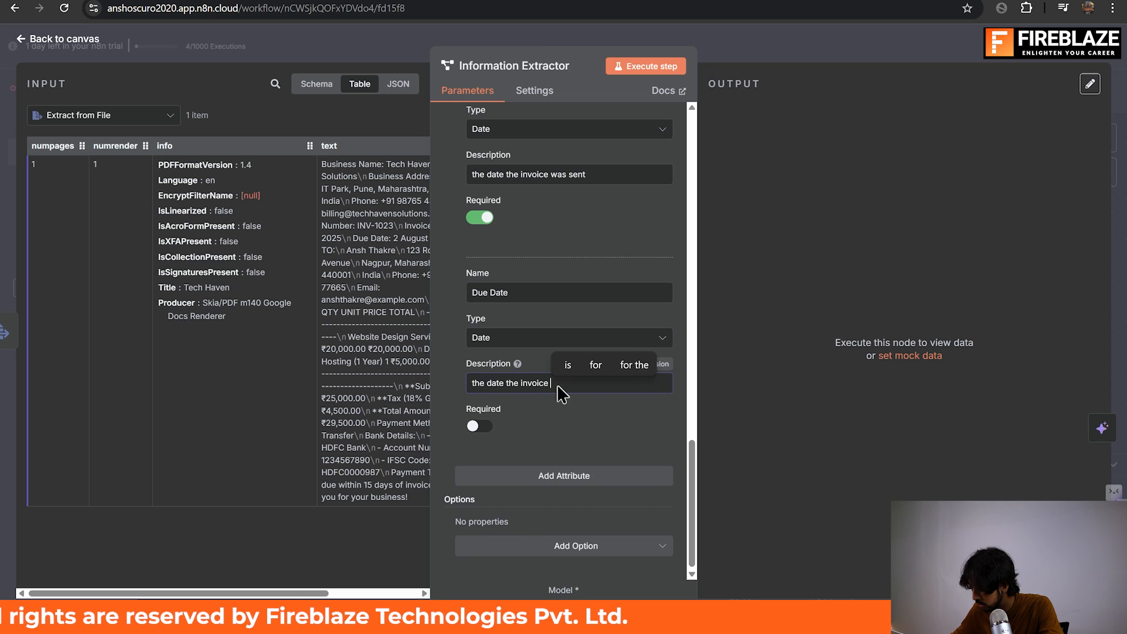
pyautogui.write('is due')
pyautogui.click(481, 427)
# Review the names, types, descriptions and required settings of the attributes defined in the Information Extractor.
pyautogui.scroll(10, 587, 351)
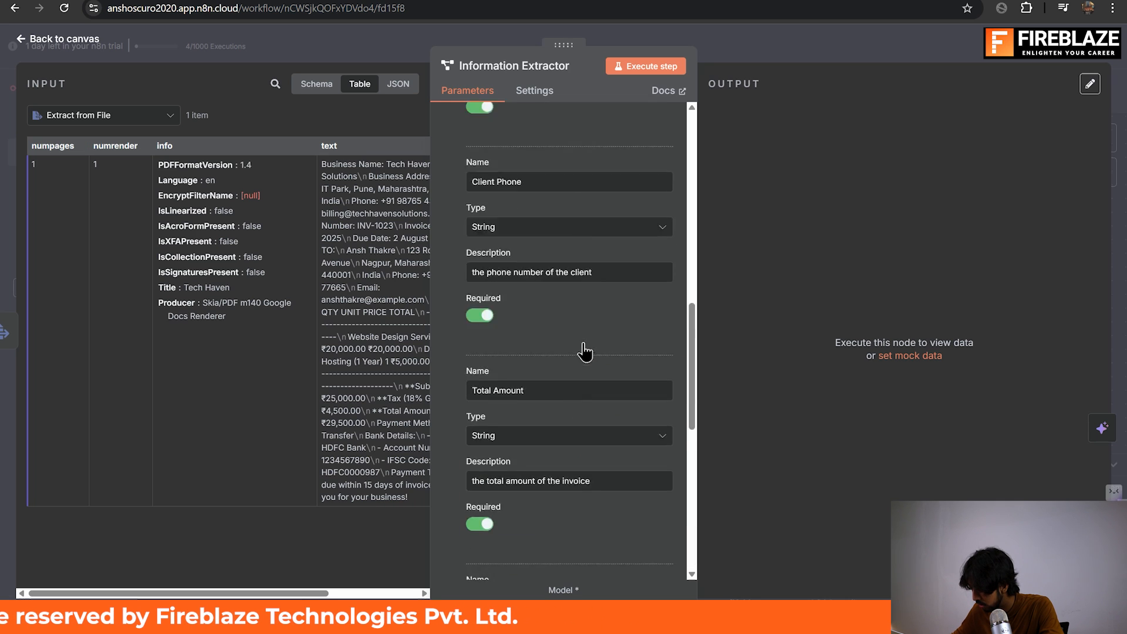
pyautogui.scroll(-10, 583, 351)
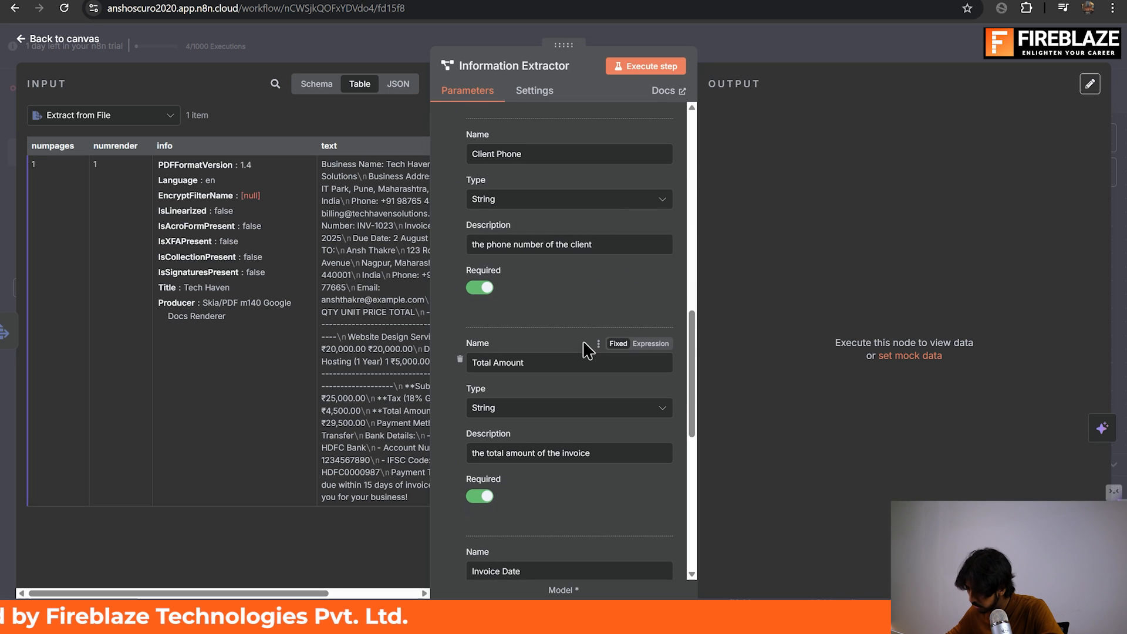
pyautogui.scroll(-8, 586, 351)
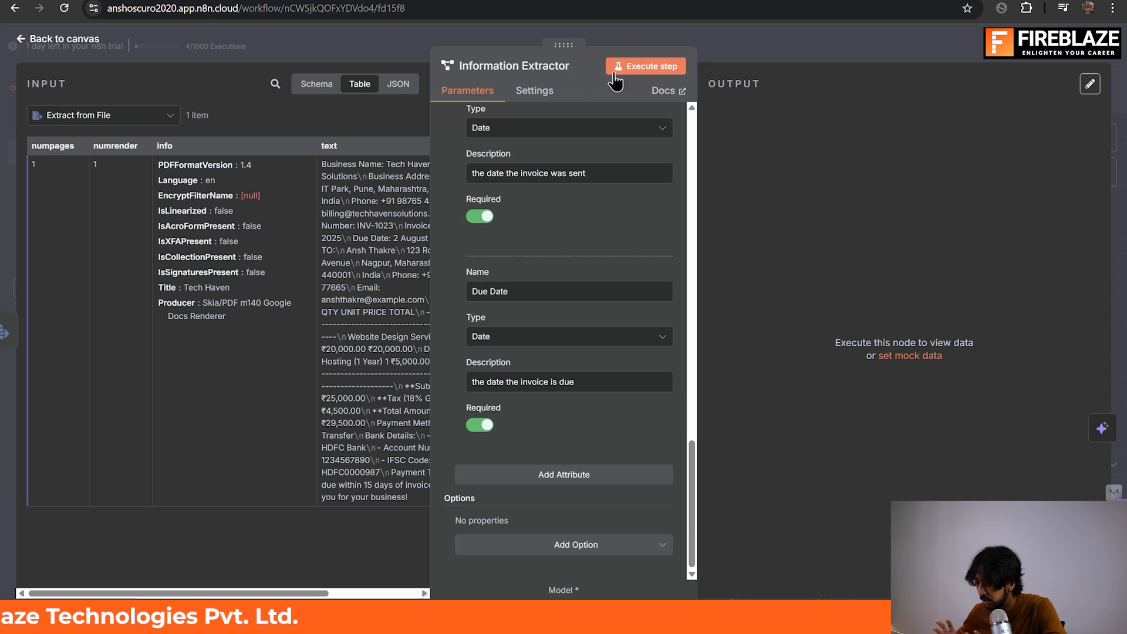
pyautogui.scroll(10, 623, 189)
pyautogui.scroll(-5, 624, 189)
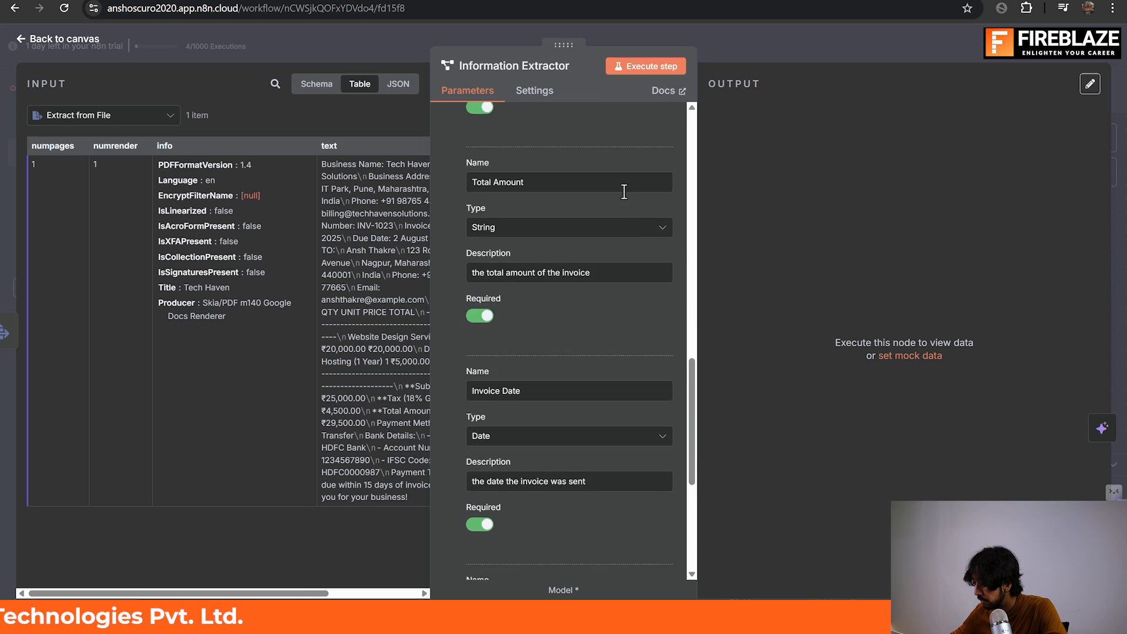
pyautogui.scroll(-5, 625, 191)
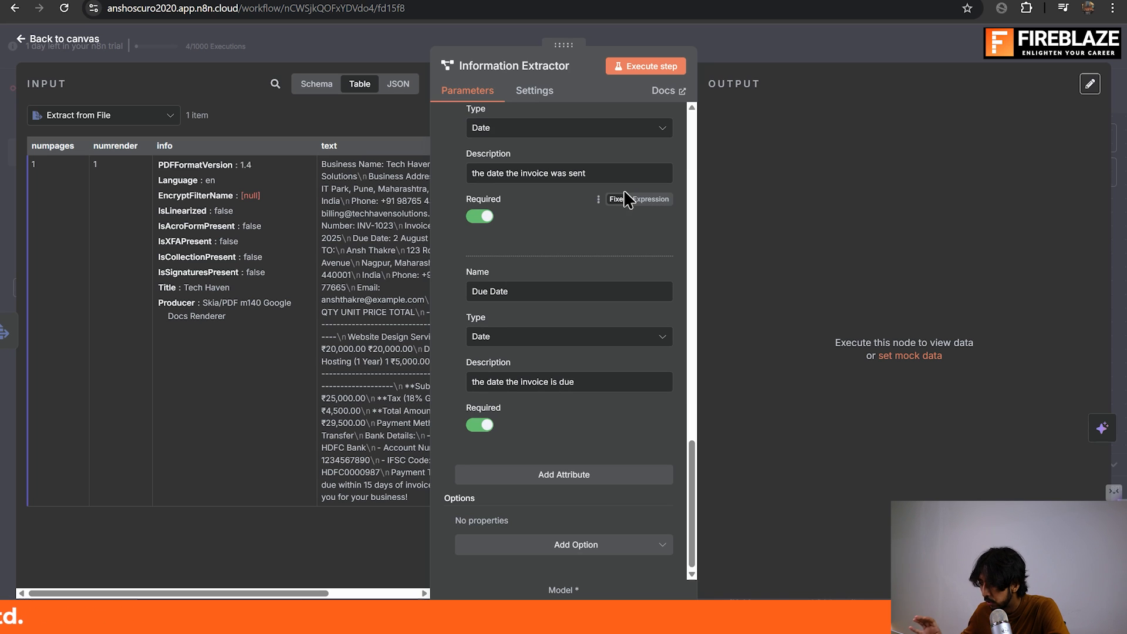
pyautogui.scroll(10, 623, 190)
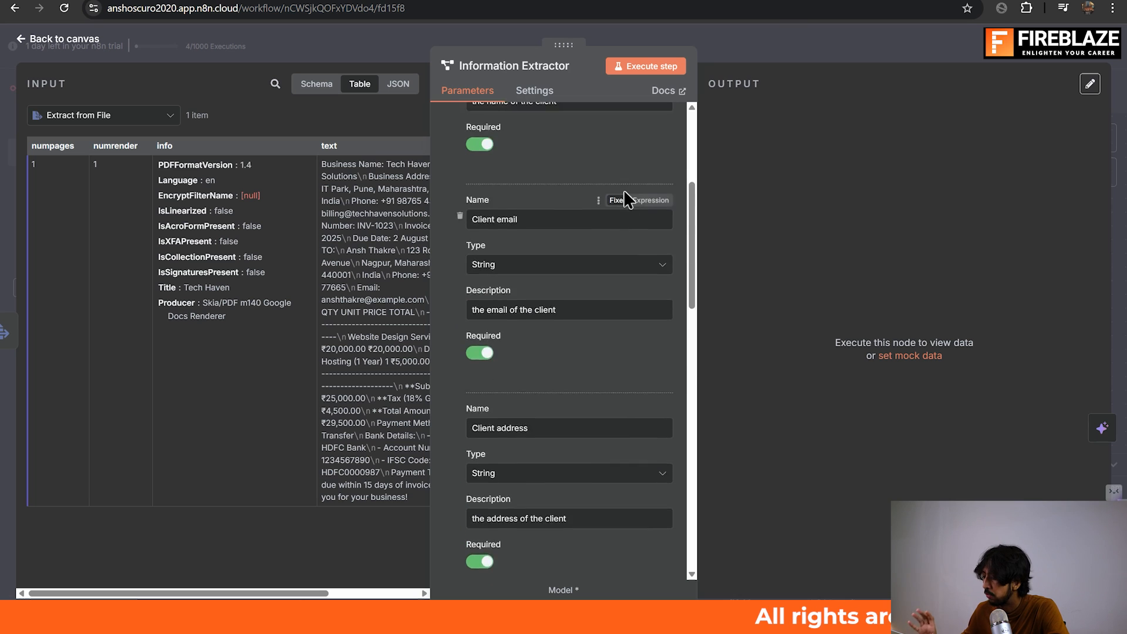
pyautogui.scroll(4, 624, 192)
pyautogui.scroll(-6, 625, 192)
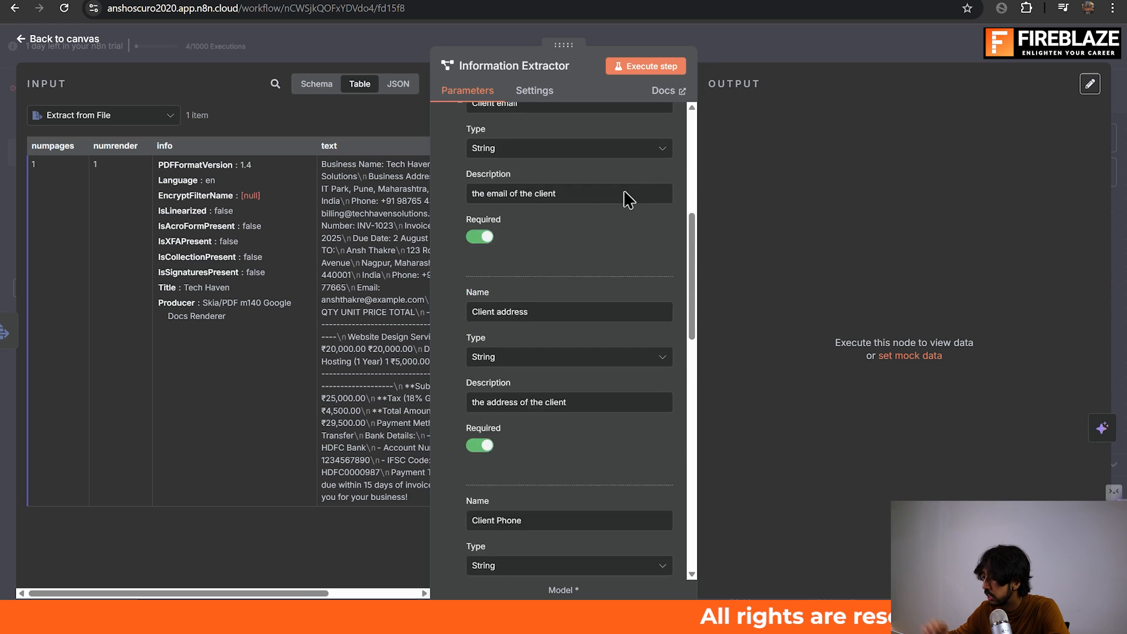
# Add an eighth attribute, check the first column header in the Google Sheets spreadsheet, and name the attribute "Invoice Number" in n8n.
pyautogui.scroll(-10, 624, 189)
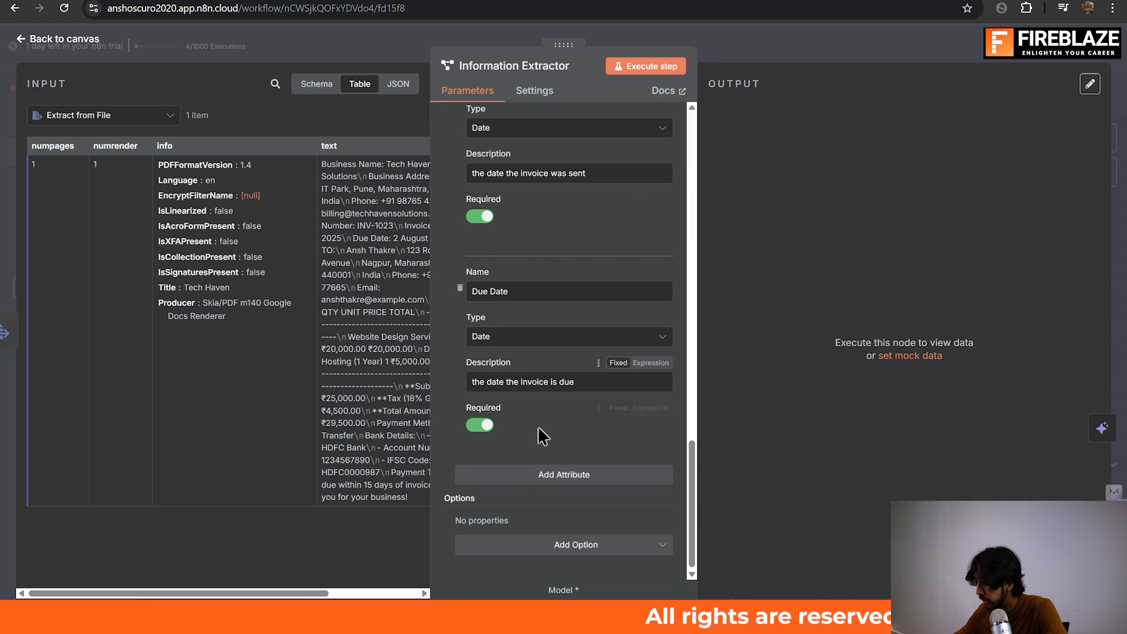
pyautogui.click(529, 479)
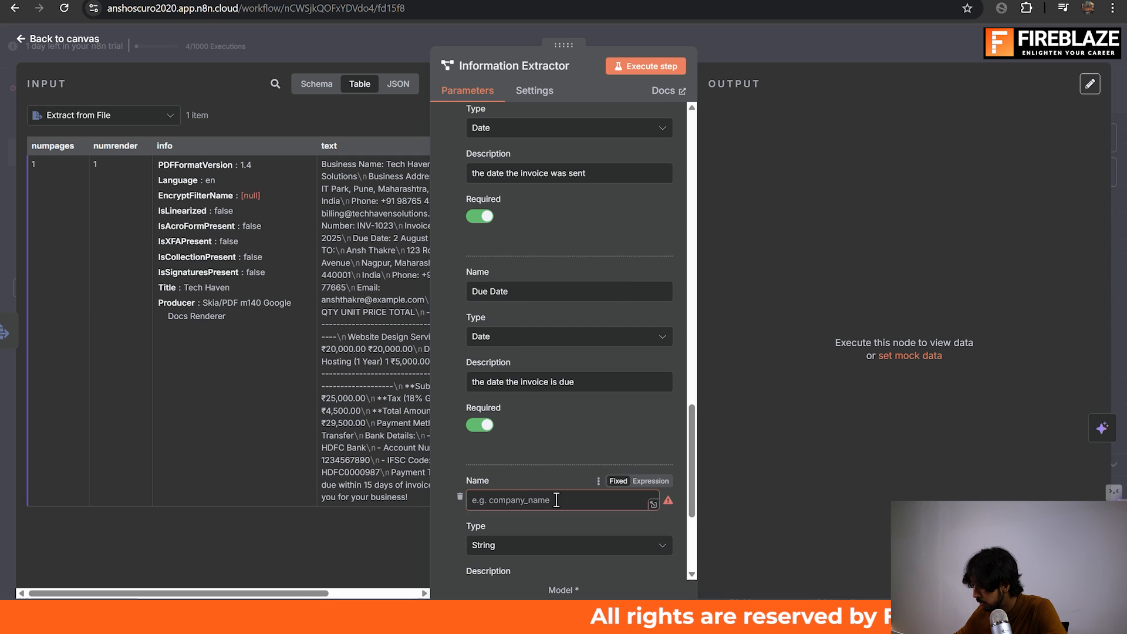
pyautogui.hotkey('ctrl', 'Tab')
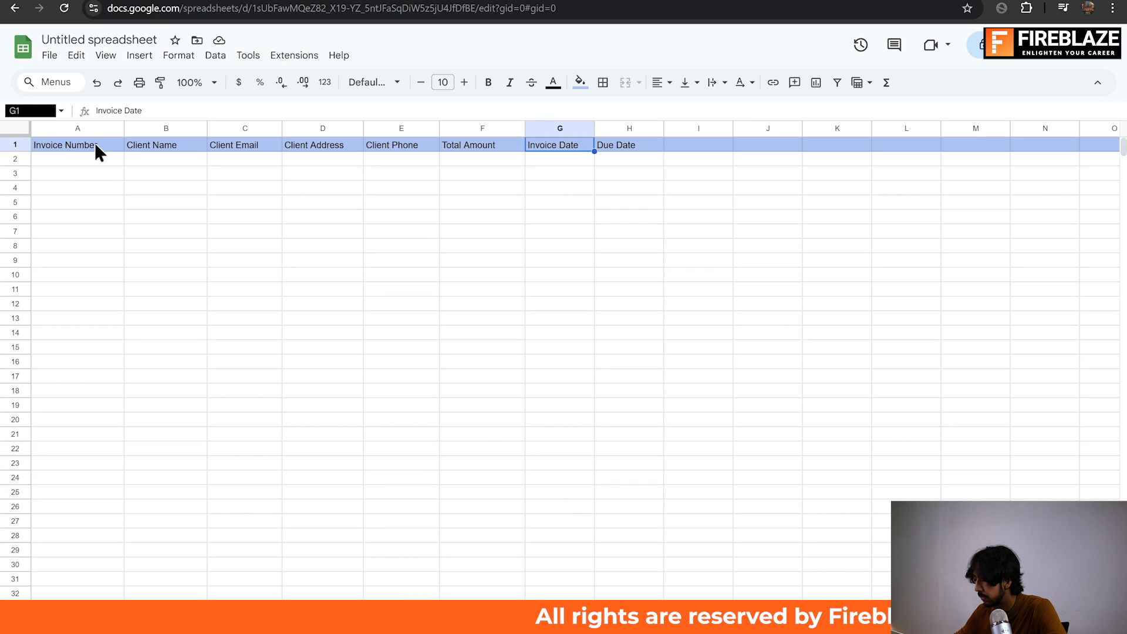
pyautogui.click(68, 139)
pyautogui.hotkey('ctrl', 'shift', 'Tab')
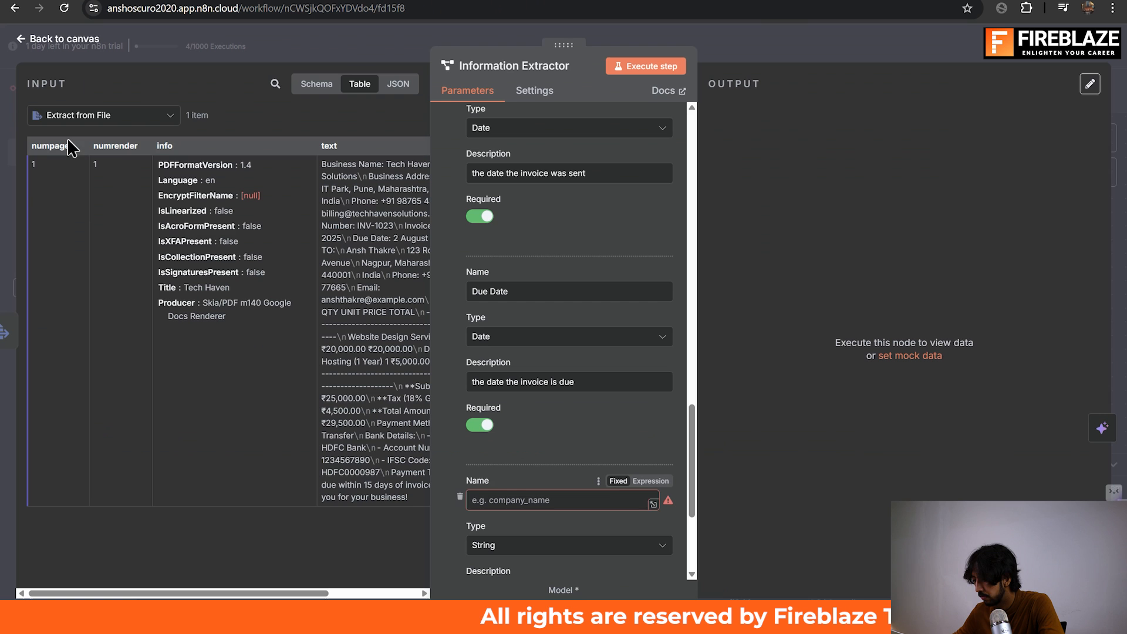
pyautogui.write('In')
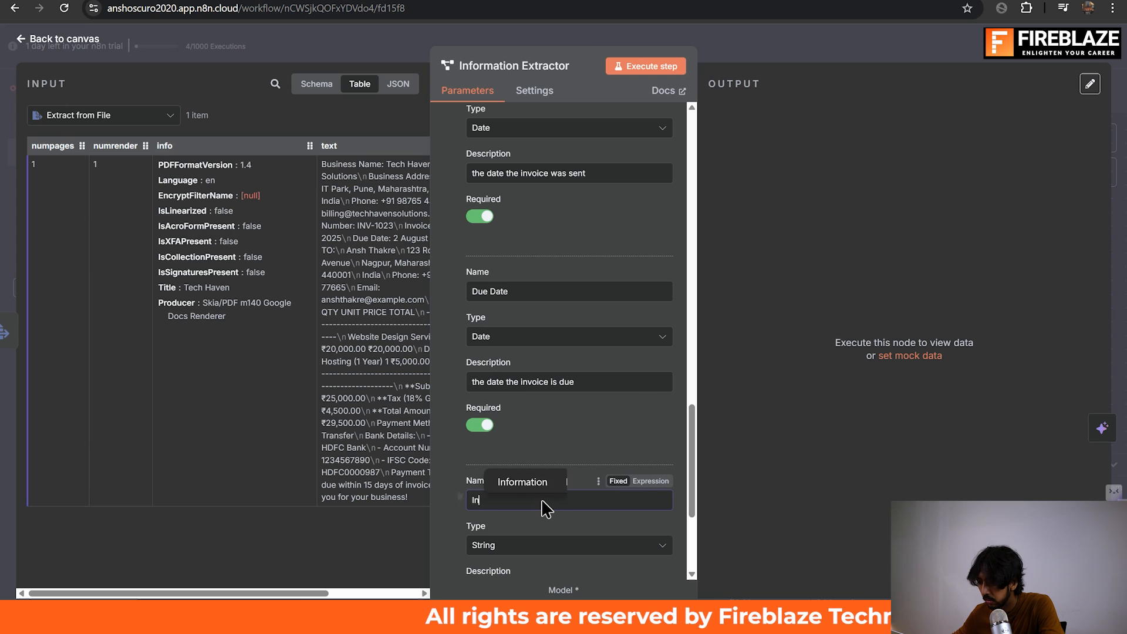
pyautogui.write('voice Number')
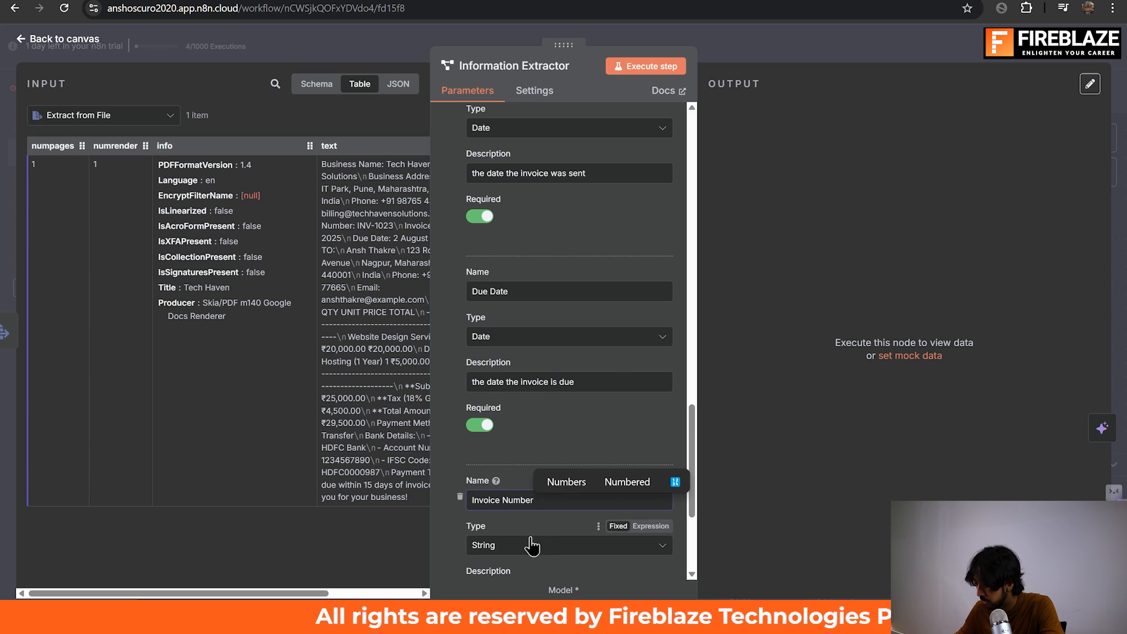
# Describe the Invoice Number attribute as "the number of the invoice" and make it required.
pyautogui.scroll(-3, 530, 535)
pyautogui.click(566, 419)
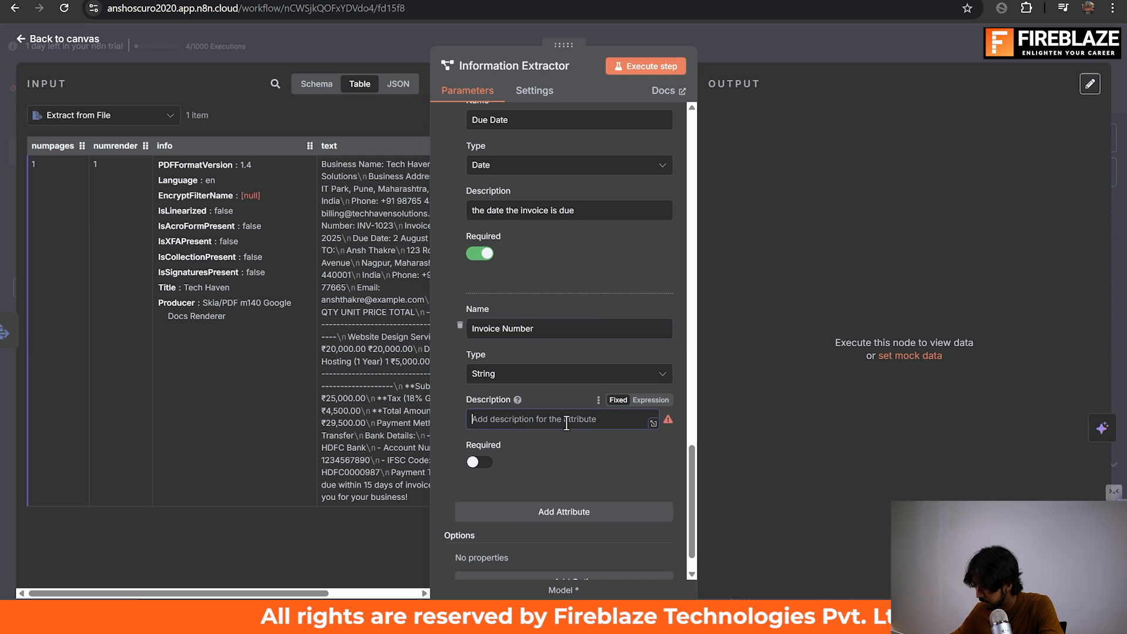
pyautogui.write('the')
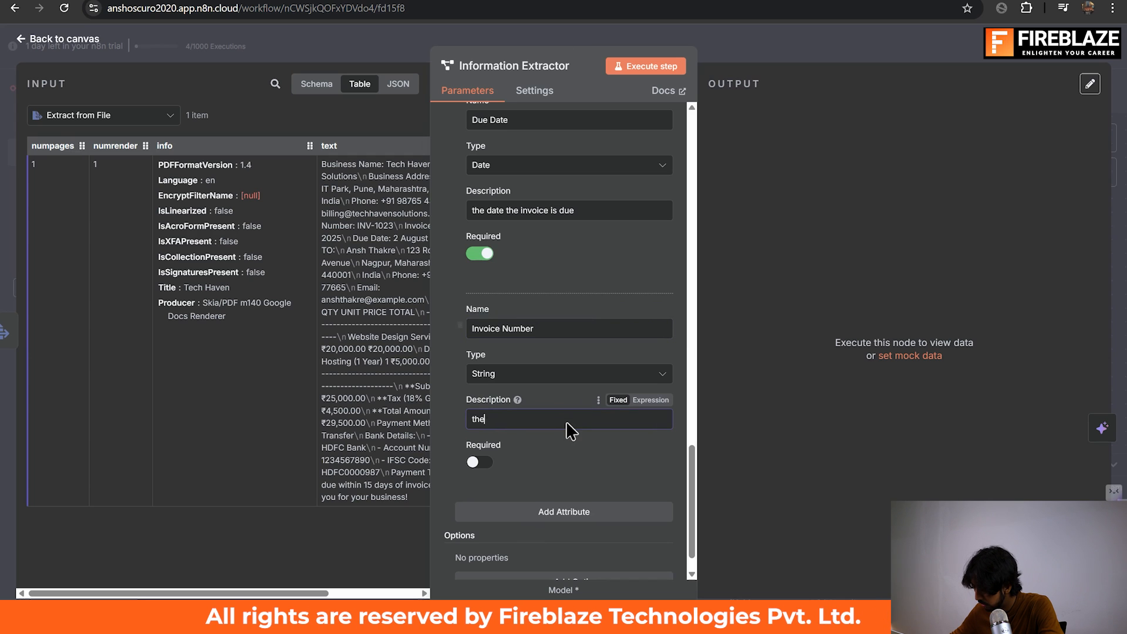
pyautogui.write(' number of the inc')
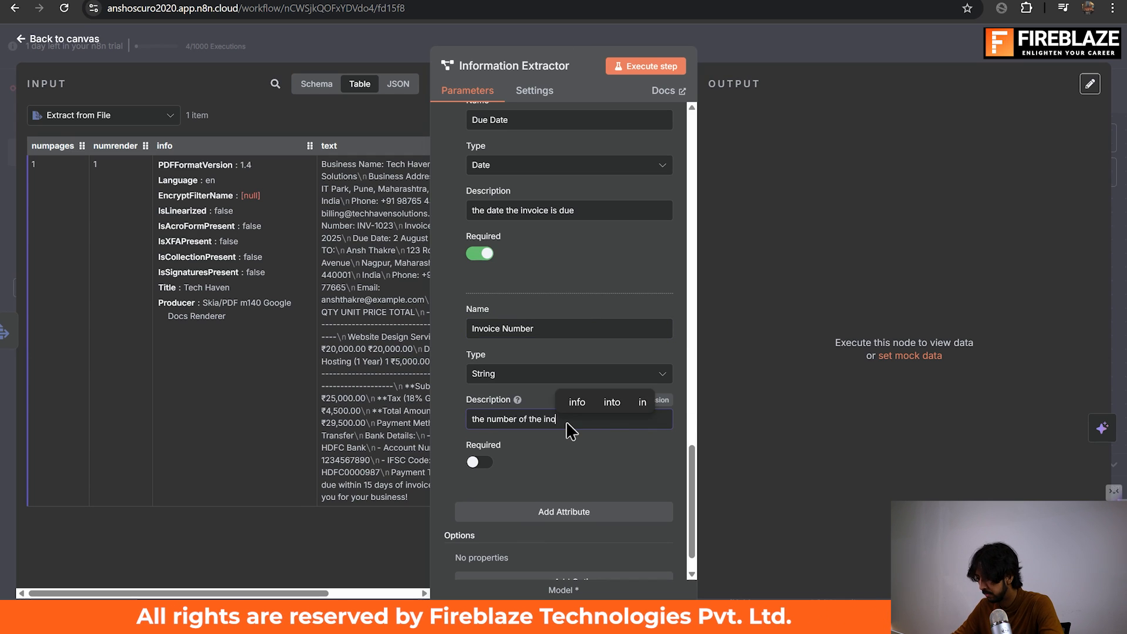
pyautogui.press('BackSpace')
pyautogui.write('voic')
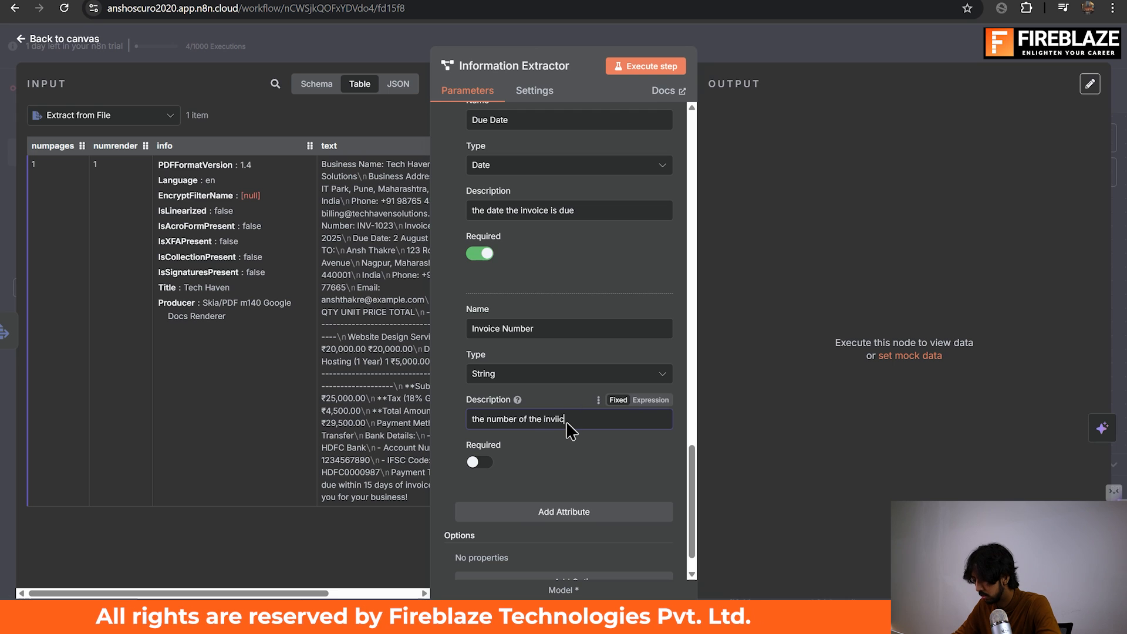
pyautogui.write('oice')
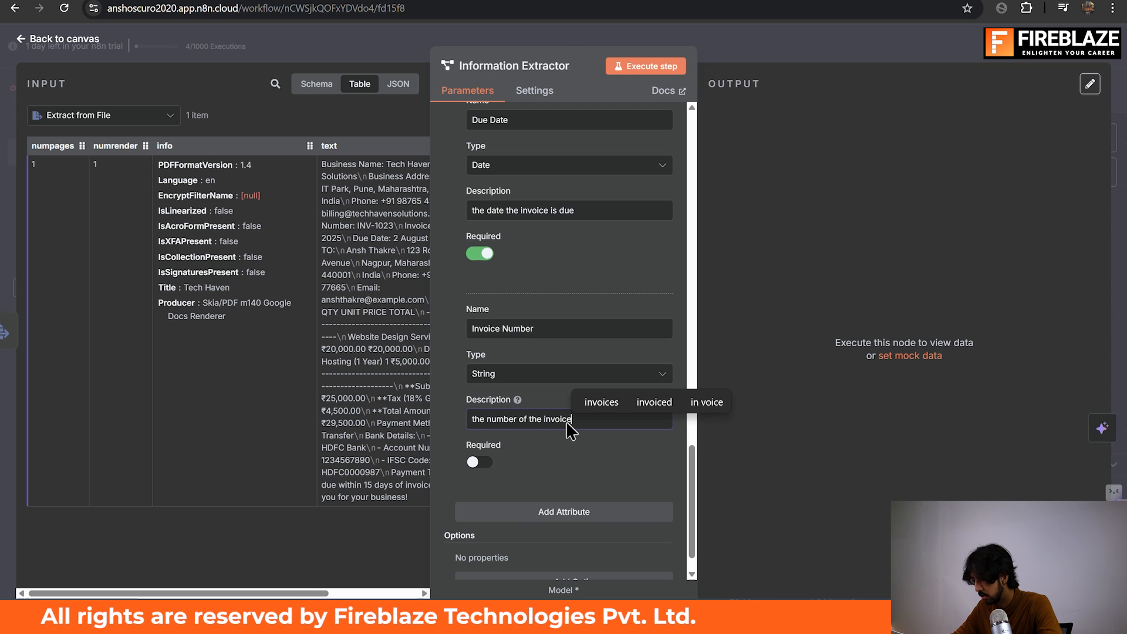
pyautogui.click(474, 462)
pyautogui.click(473, 463)
# Add the System Prompt Template option to the Information Extractor, keeping its default prompt.
pyautogui.scroll(-1, 476, 464)
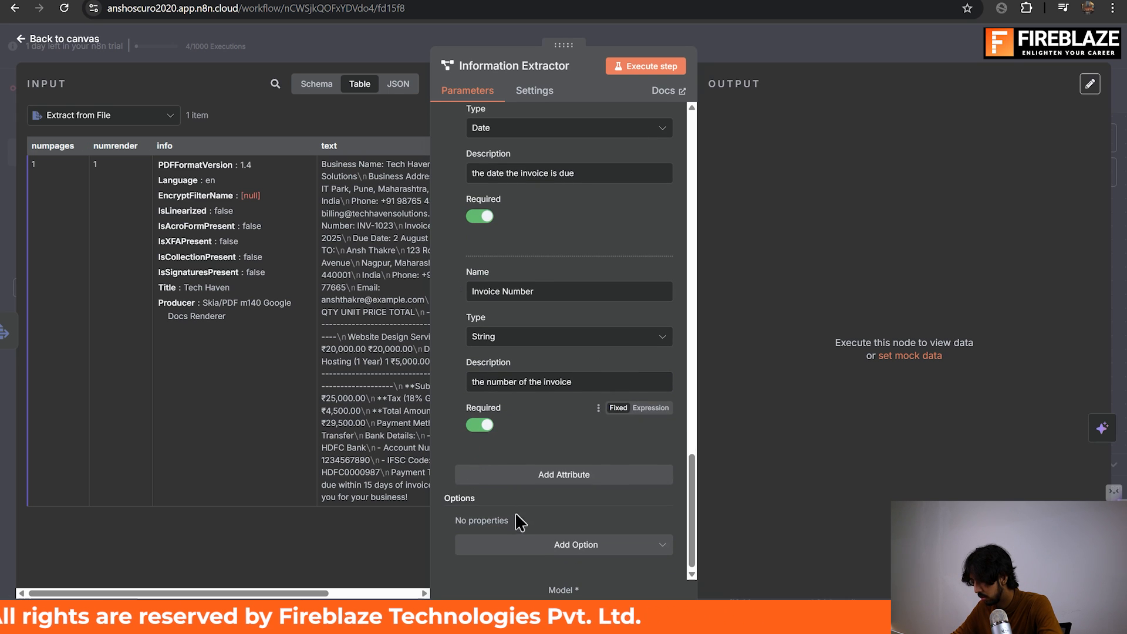
pyautogui.click(536, 546)
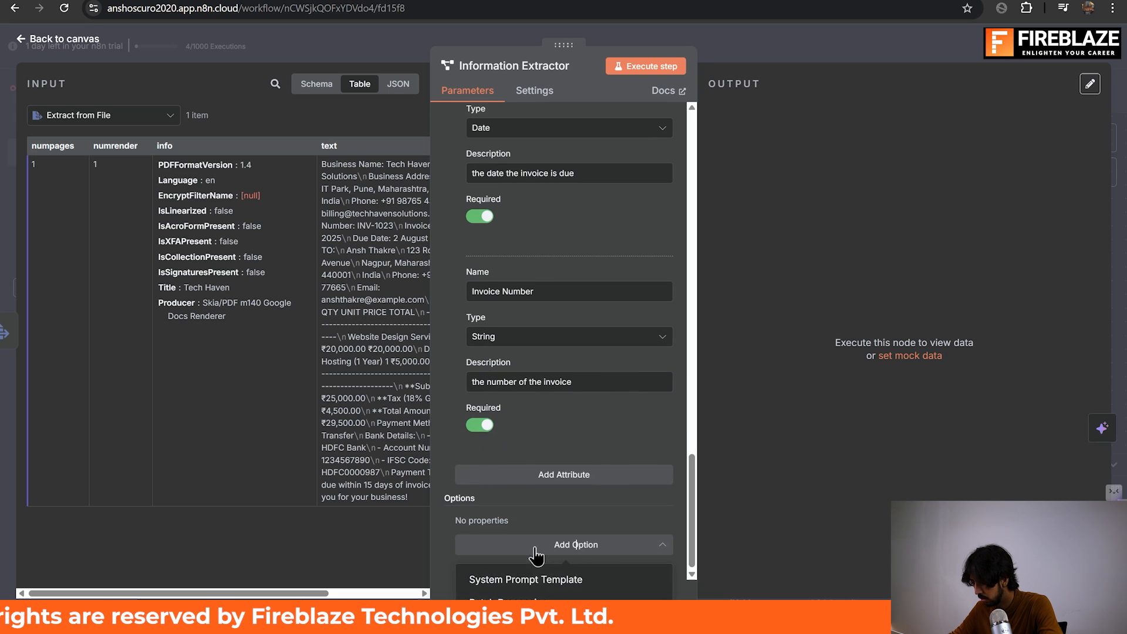
pyautogui.click(530, 580)
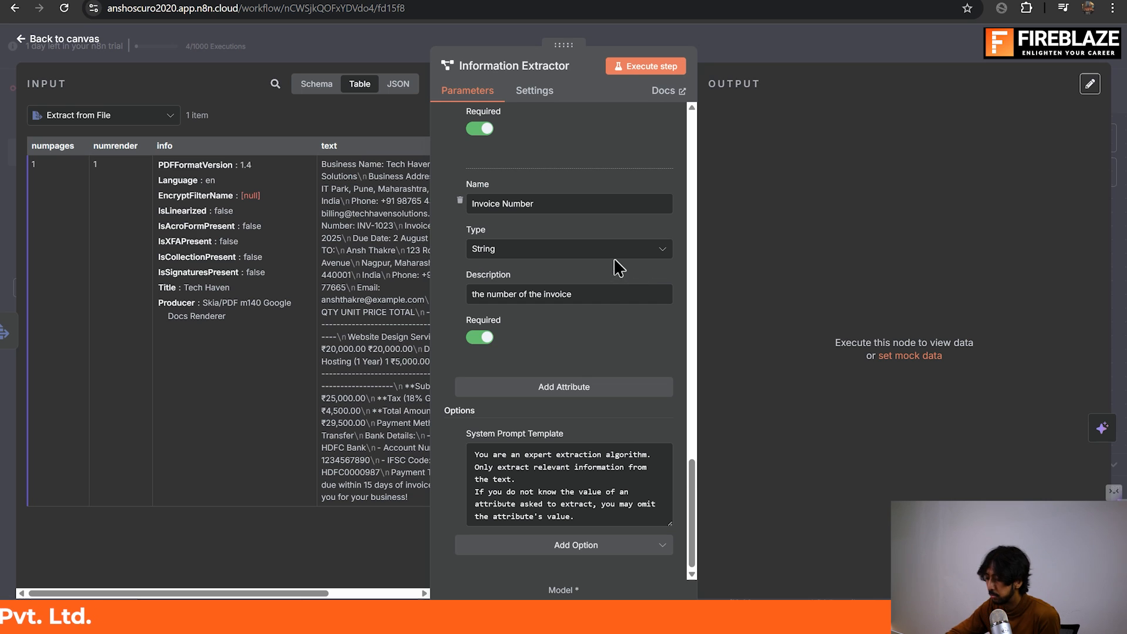
# Run the Information Extractor step on its own and examine the error details in its output.
pyautogui.scroll(10, 584, 261)
pyautogui.click(647, 64)
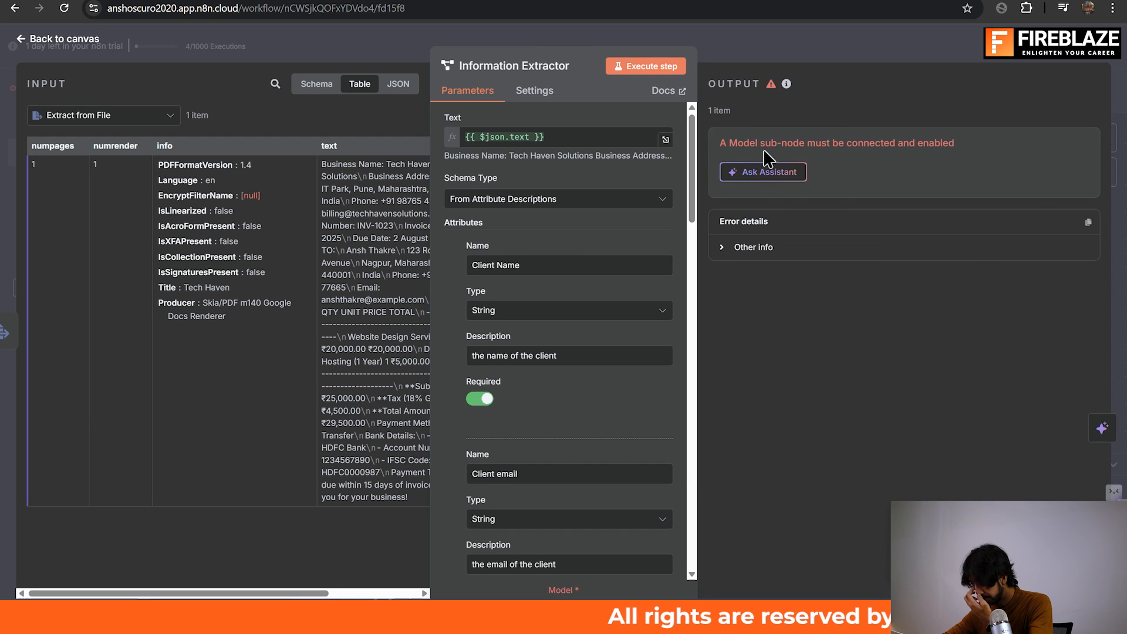
pyautogui.click(851, 31)
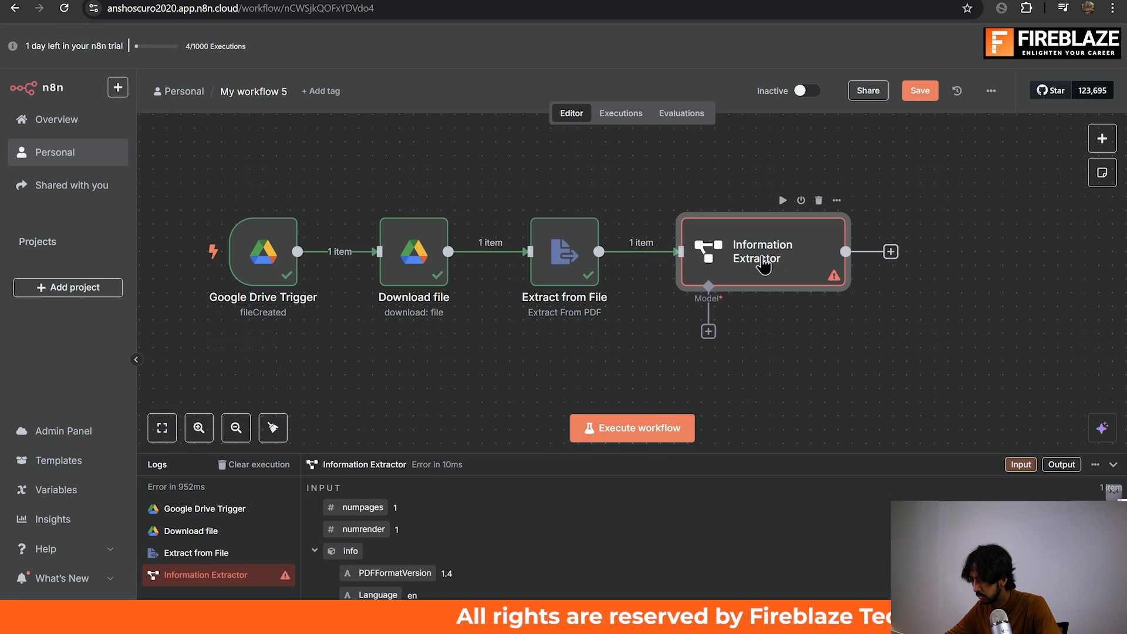
pyautogui.doubleClick(763, 265)
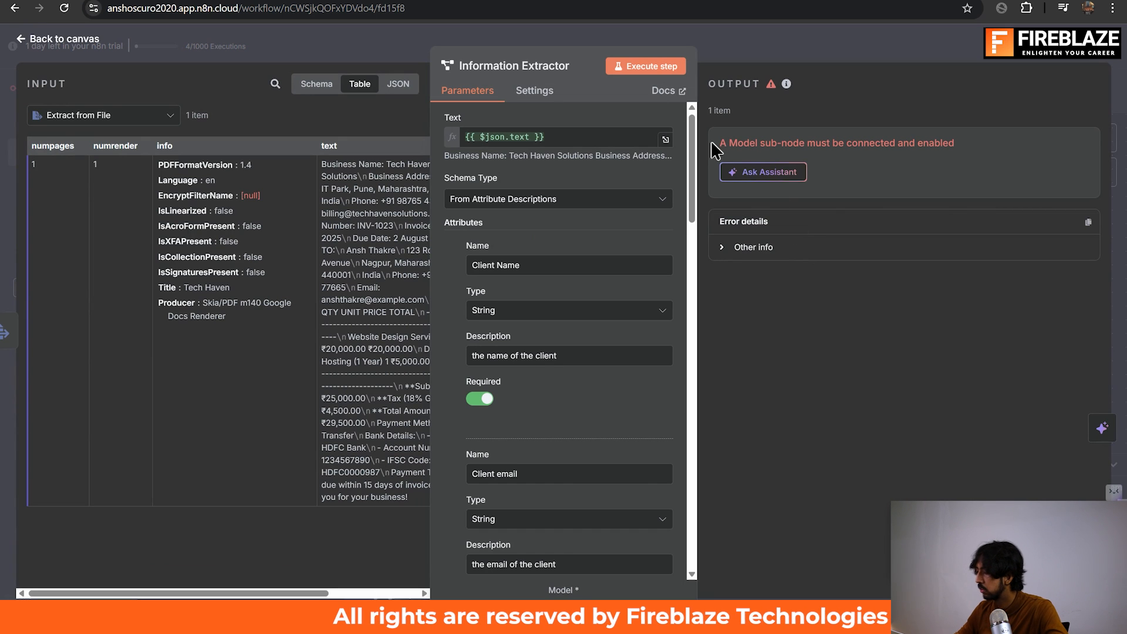
pyautogui.moveTo(713, 143); pyautogui.dragTo(791, 140)
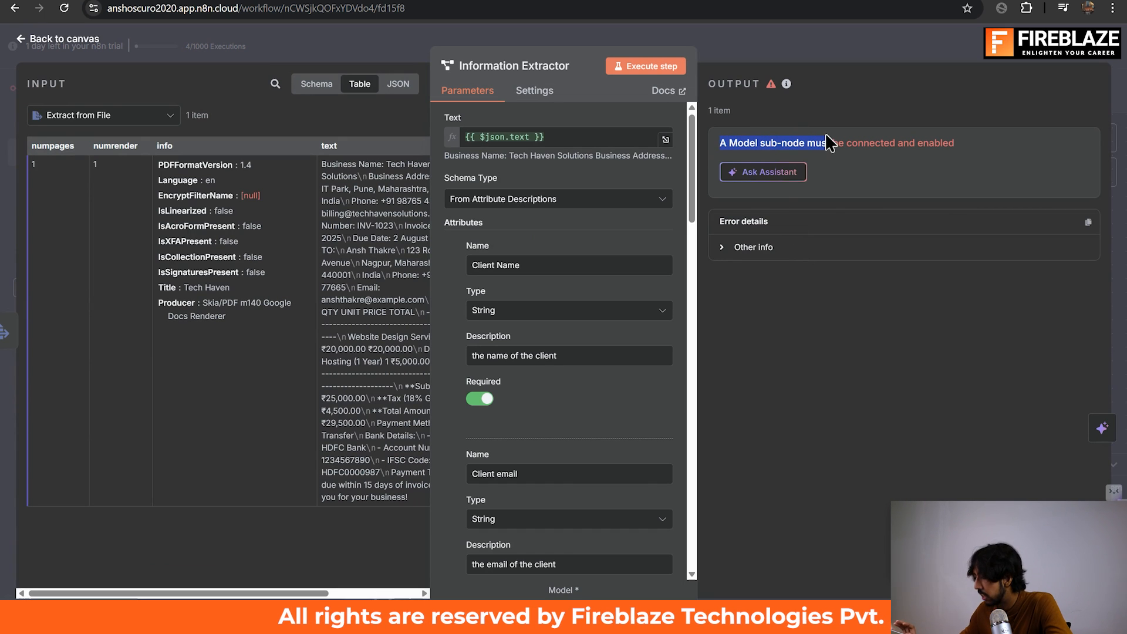
pyautogui.click(812, 44)
# Try to attach a Google Gemini Chat Model as the Information Extractor's language model.
pyautogui.scroll(-1, 669, 281)
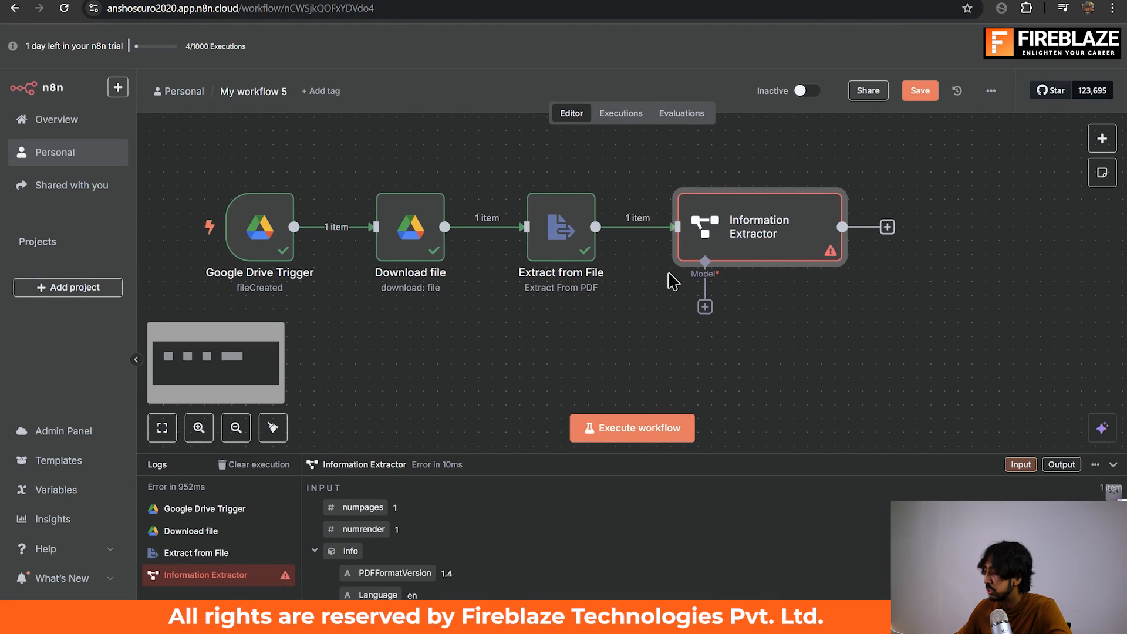
pyautogui.hscroll(1, 669, 282)
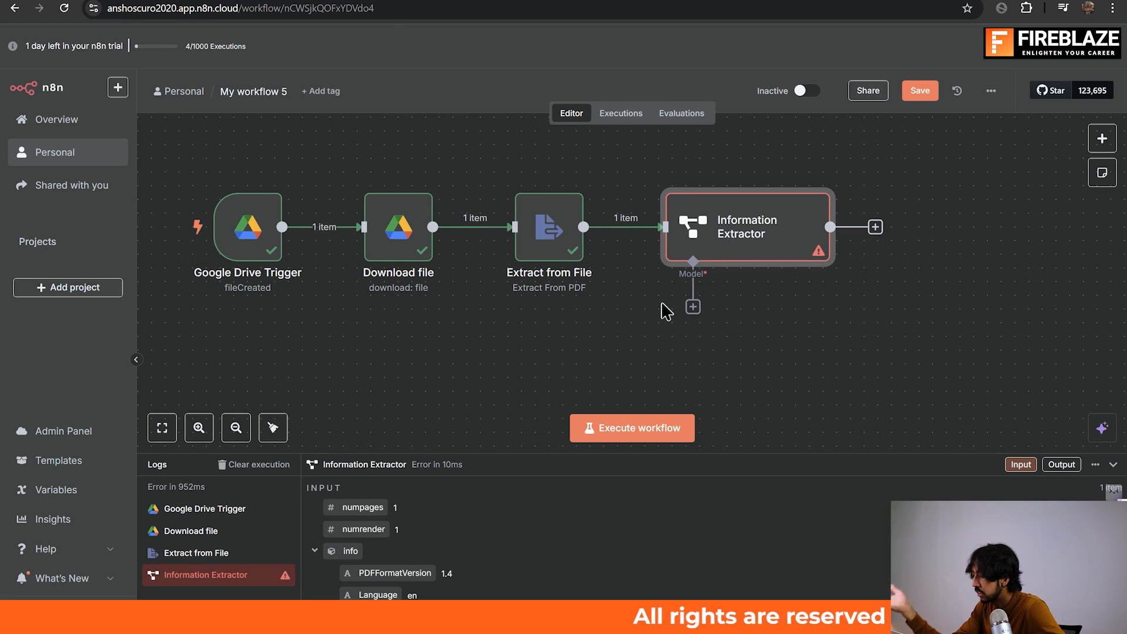
pyautogui.click(692, 308)
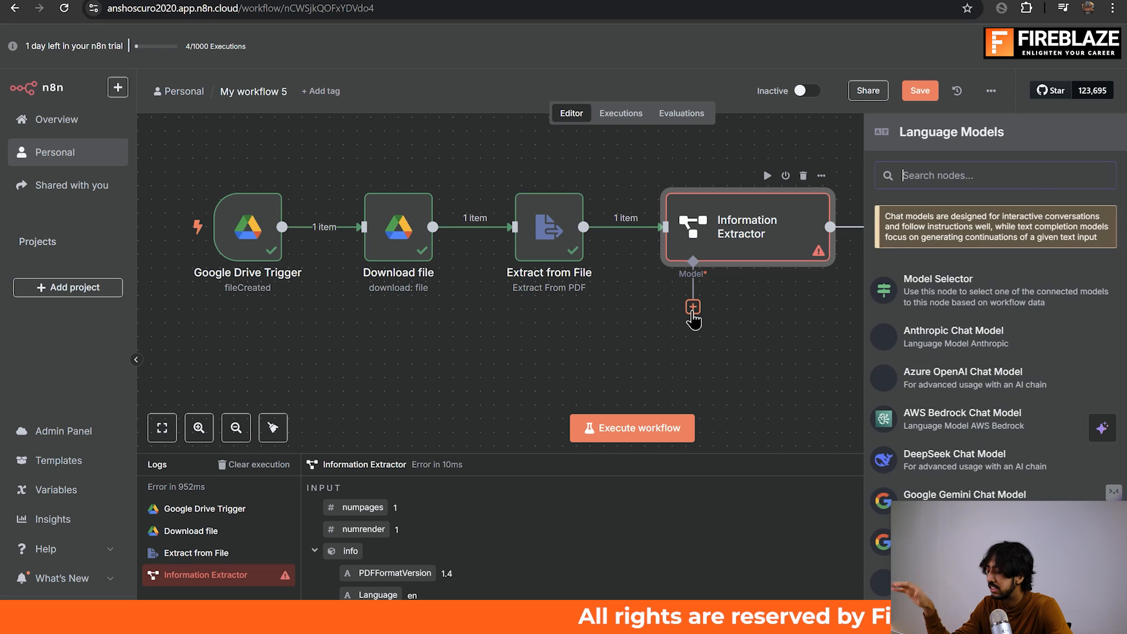
pyautogui.scroll(-2, 984, 422)
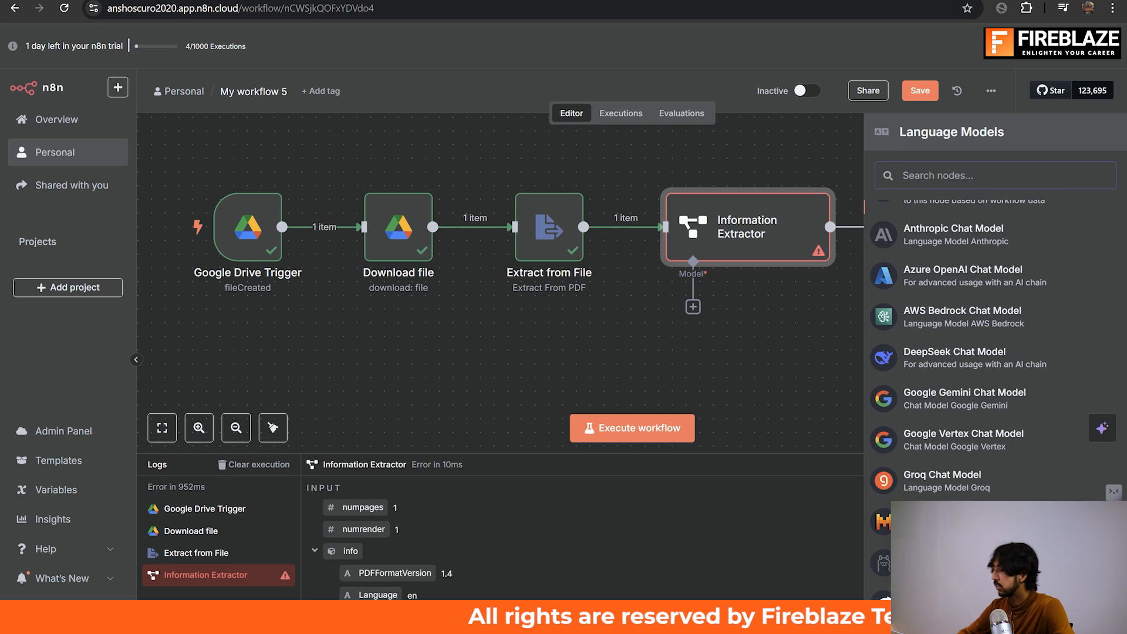
pyautogui.click(955, 412)
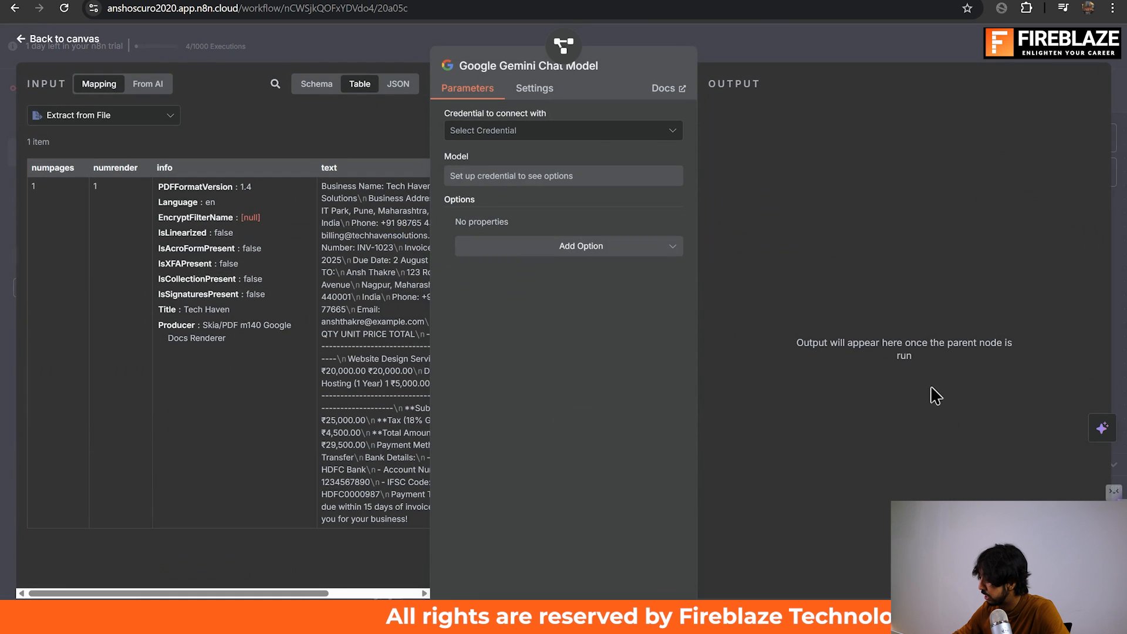
# Look at the new credential form for the Gemini model without saving it, and delete the Gemini node.
pyautogui.click(614, 130)
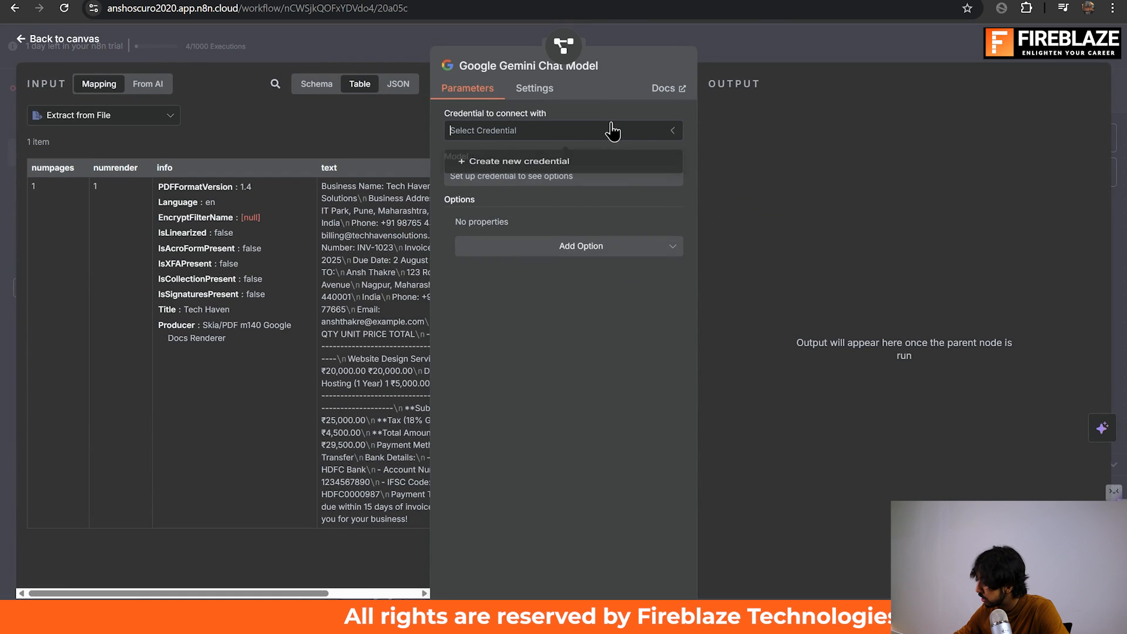
pyautogui.click(564, 201)
pyautogui.click(596, 132)
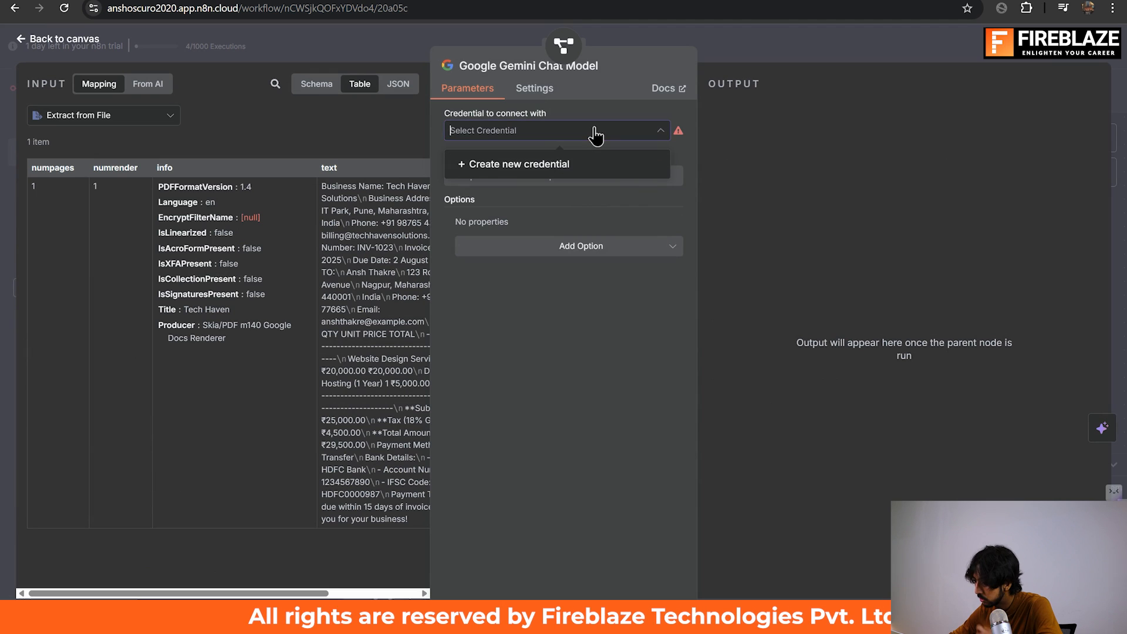
pyautogui.click(568, 162)
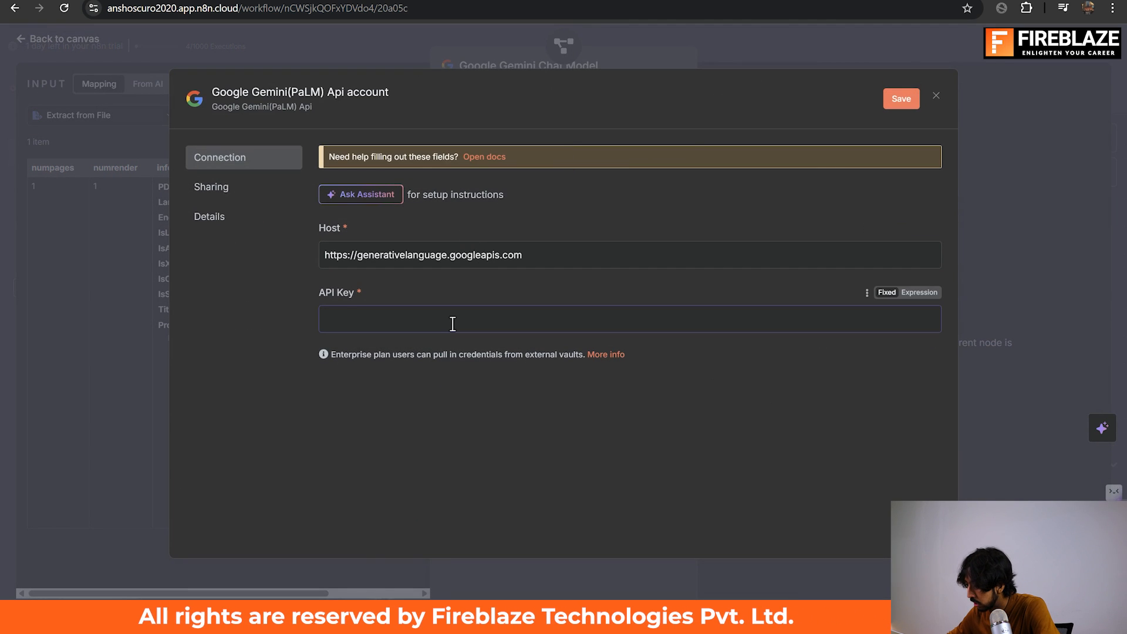
pyautogui.click(936, 95)
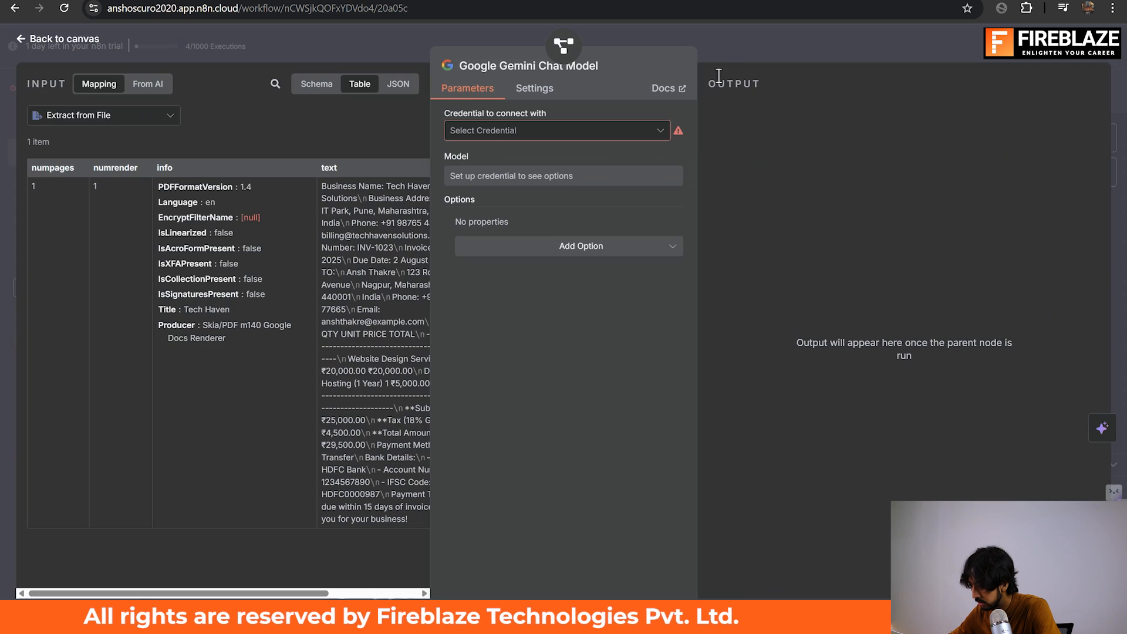
pyautogui.click(726, 39)
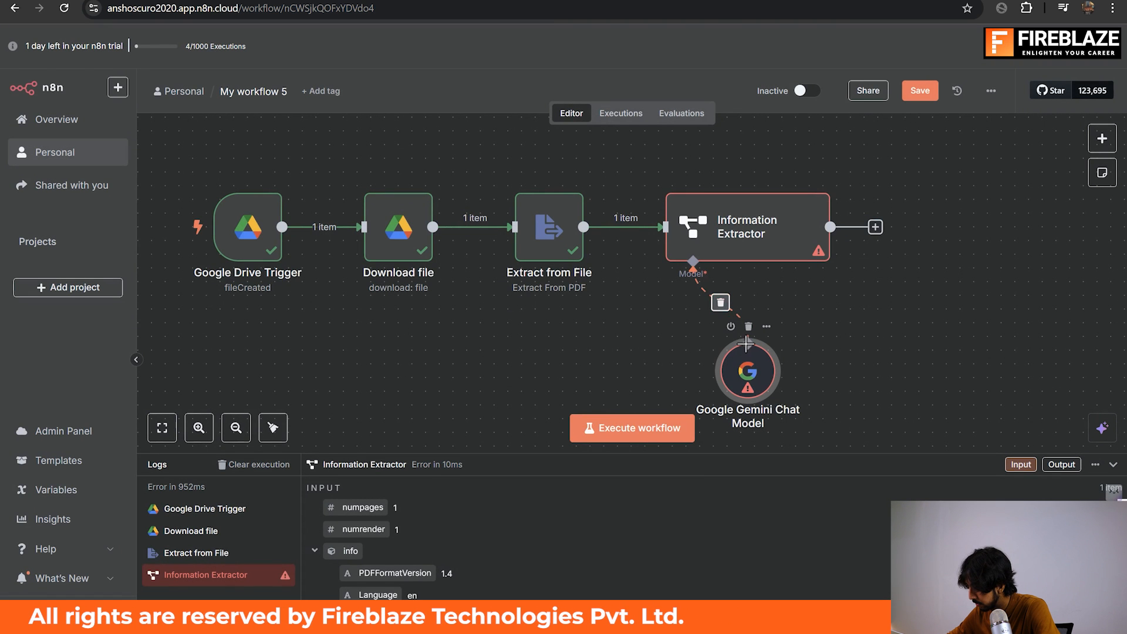
pyautogui.click(749, 326)
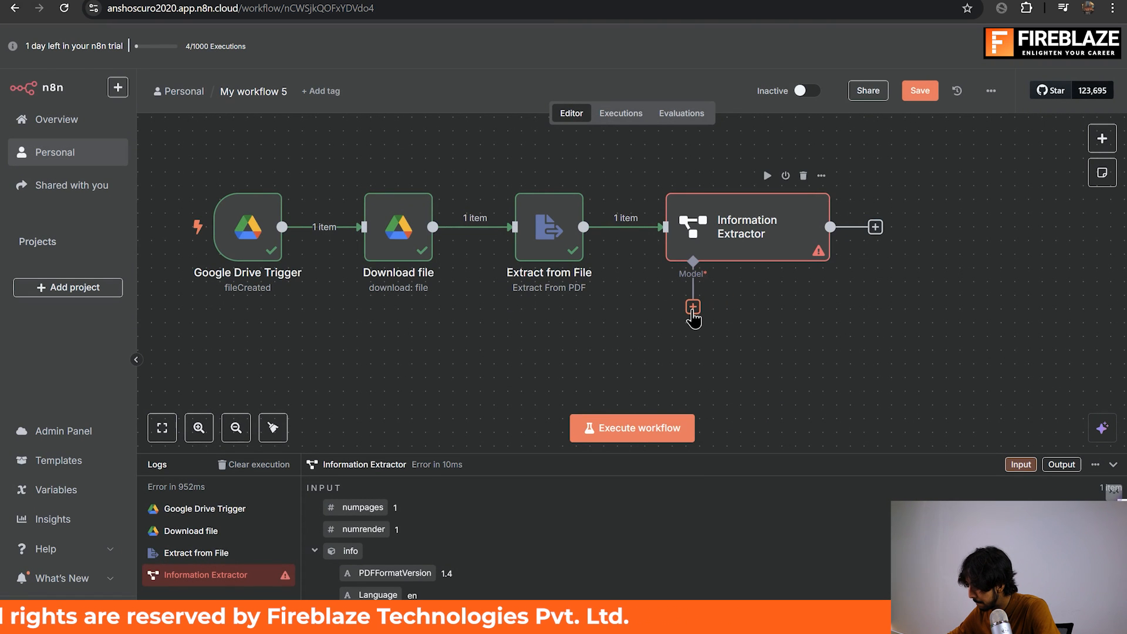
# Attach an OpenAI Chat Model to the Information Extractor and position it just below that node, slightly to its left.
pyautogui.click(693, 306)
pyautogui.scroll(-5, 904, 422)
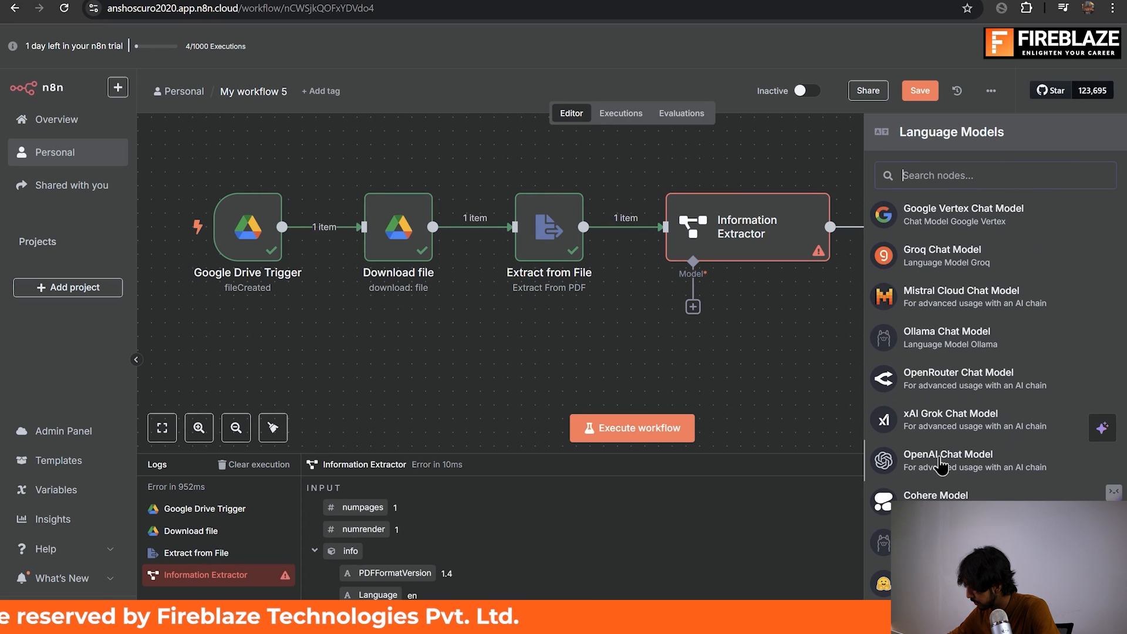
pyautogui.click(943, 461)
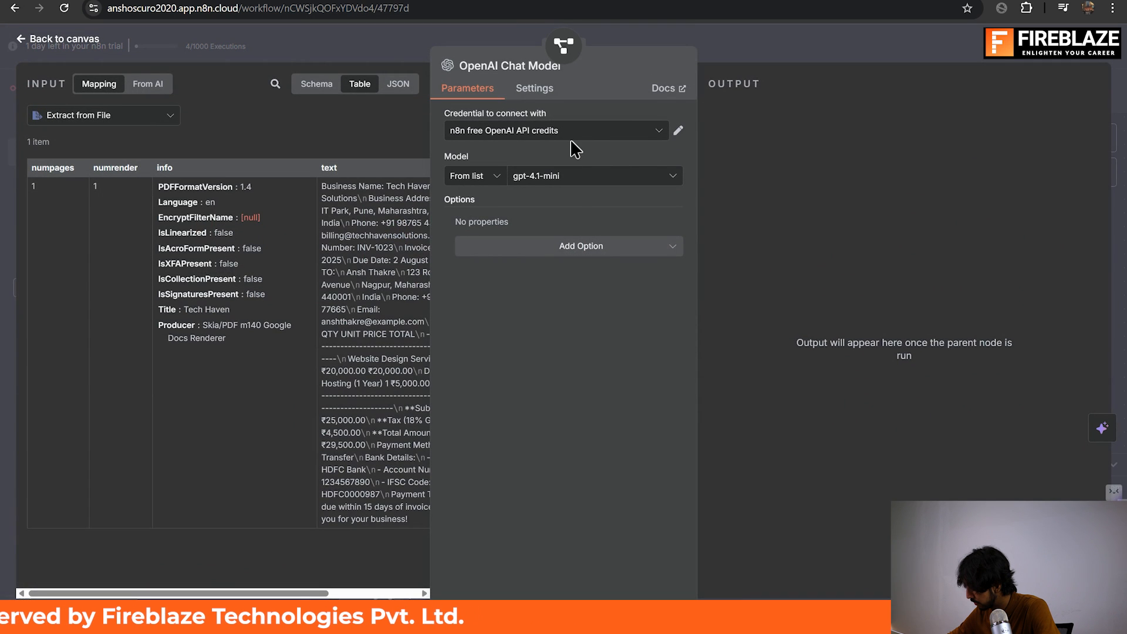
pyautogui.click(733, 37)
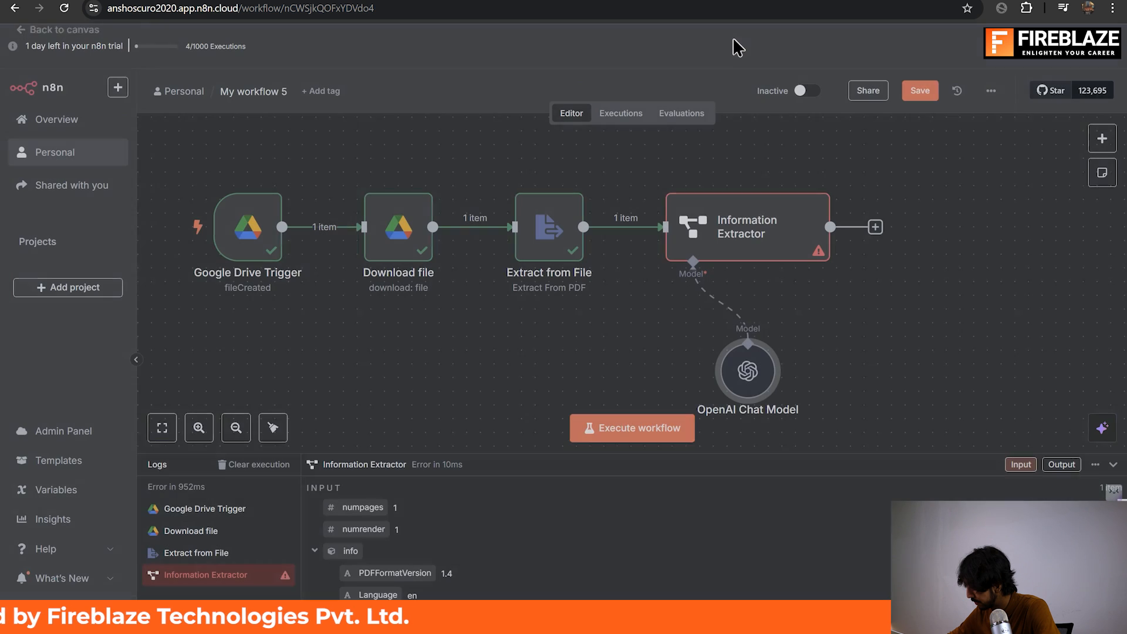
pyautogui.moveTo(761, 393); pyautogui.dragTo(664, 406)
# Execute the Information Extractor node with its connected model and open the node to read the extracted attributes.
pyautogui.scroll(-3, 664, 404)
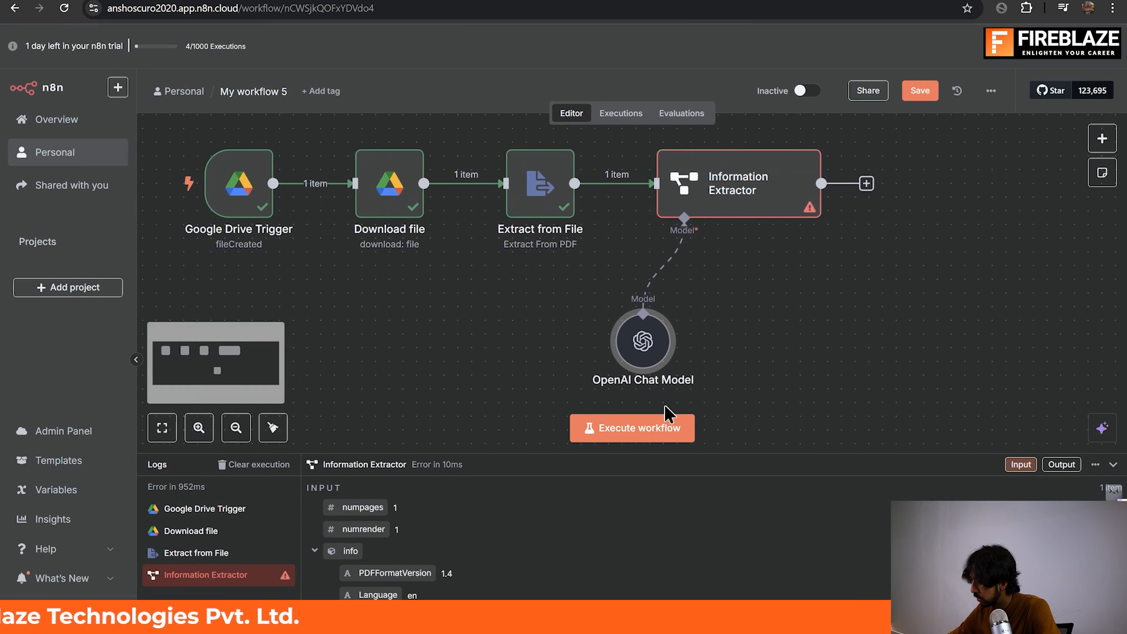
pyautogui.scroll(1, 720, 164)
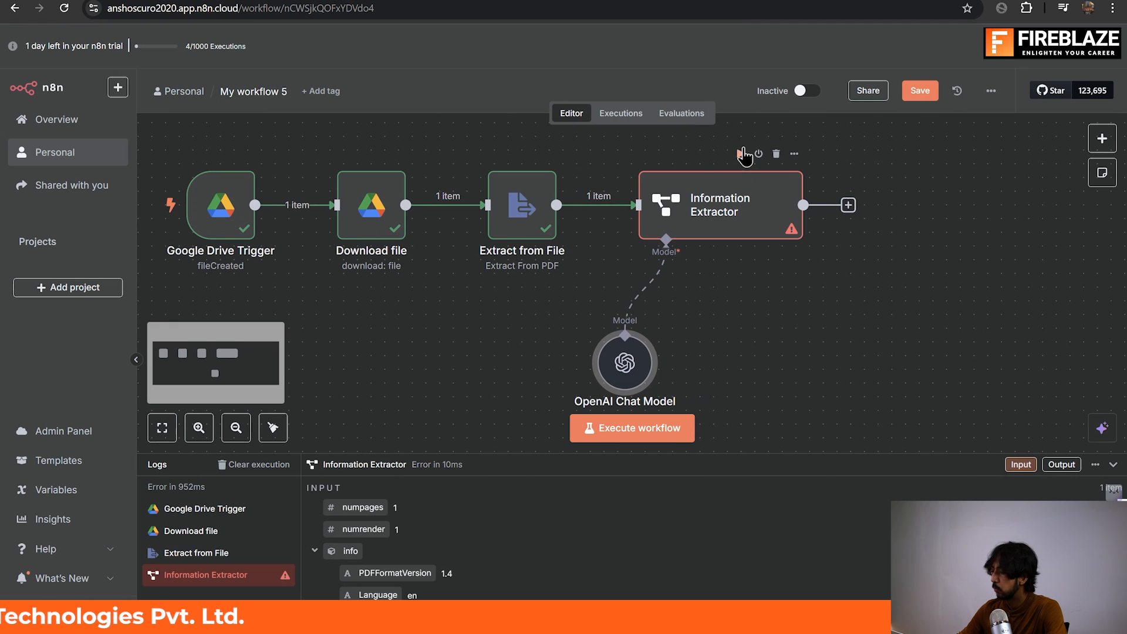
pyautogui.click(741, 153)
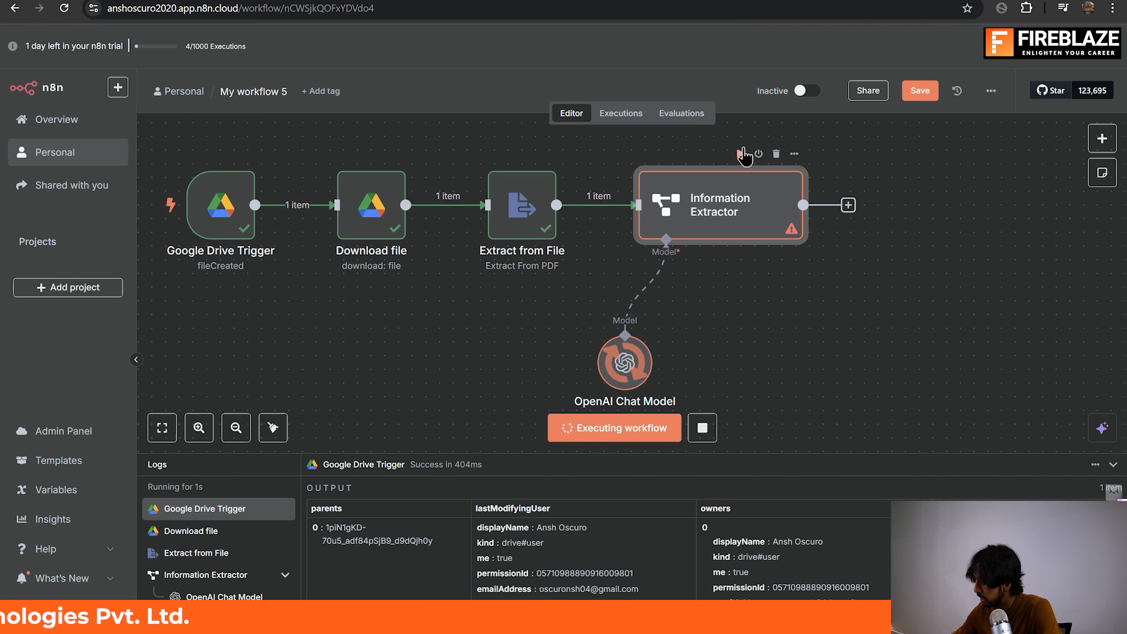
pyautogui.doubleClick(735, 206)
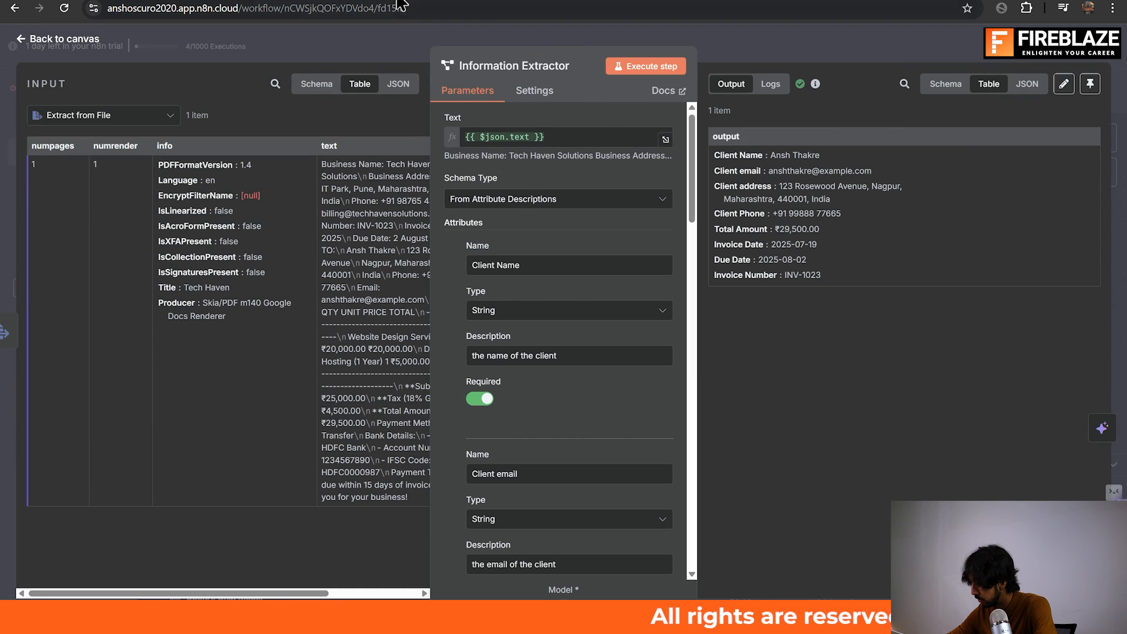
# Place the workflow window beside the TechWizards invoice in Google Docs and collapse the document tabs pane.
pyautogui.moveTo(382, 1); pyautogui.dragTo(0, 198)
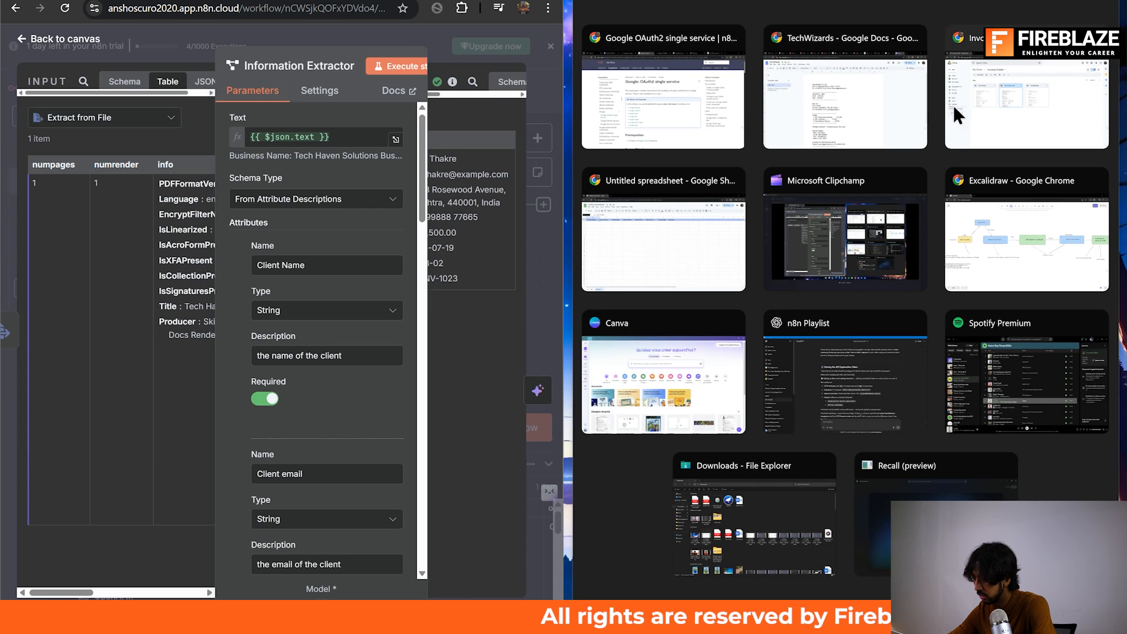
pyautogui.click(875, 114)
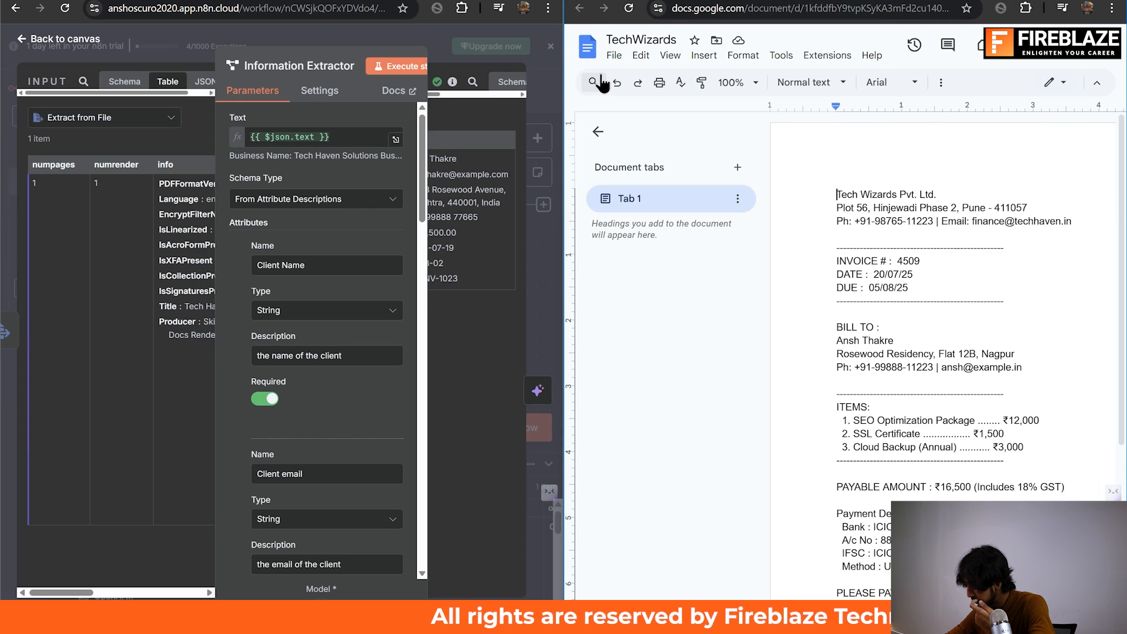
pyautogui.click(598, 132)
# Switch to the Invoices Folder in Google Drive and open Tech Haven.pdf to check its invoice details.
pyautogui.hotkey('alt', 'Tab')
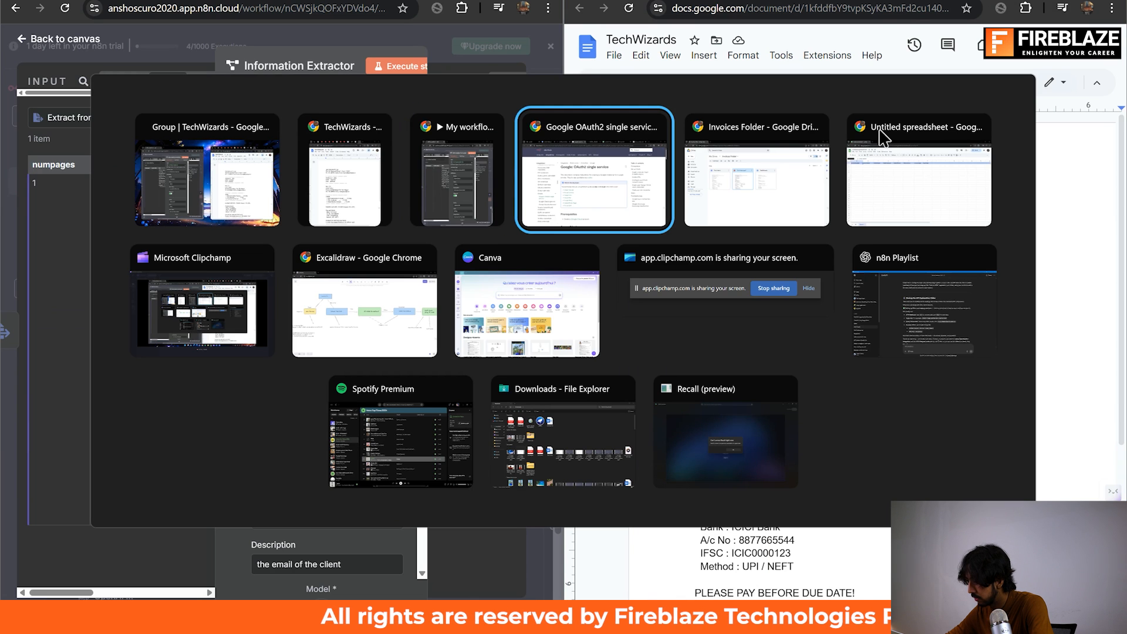
pyautogui.hotkey('alt', 'Tab')
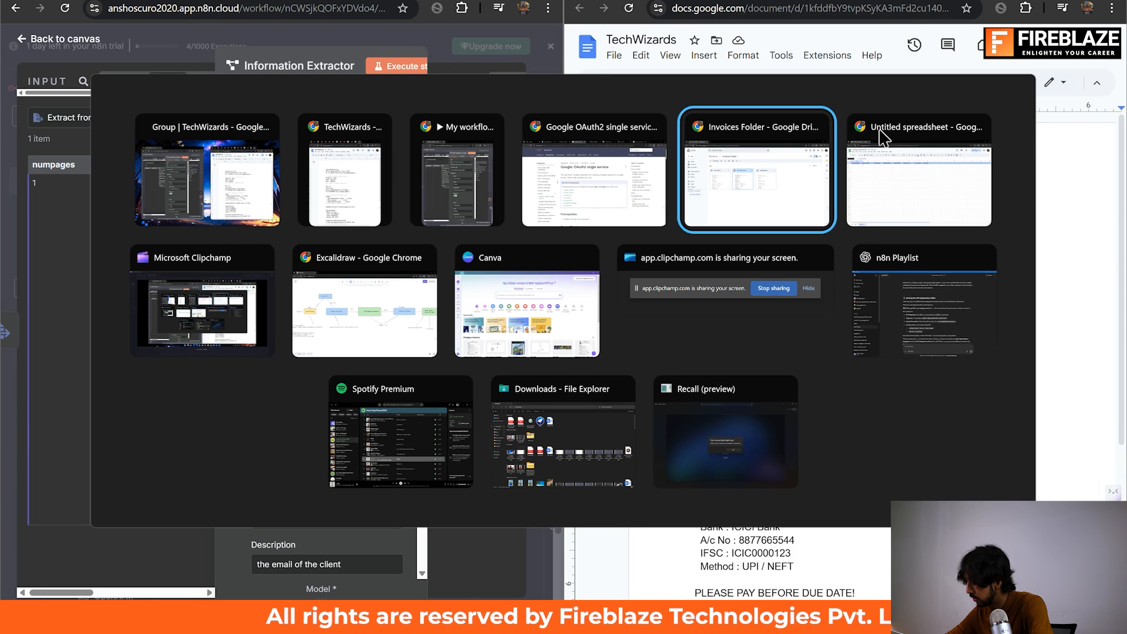
pyautogui.doubleClick(519, 255)
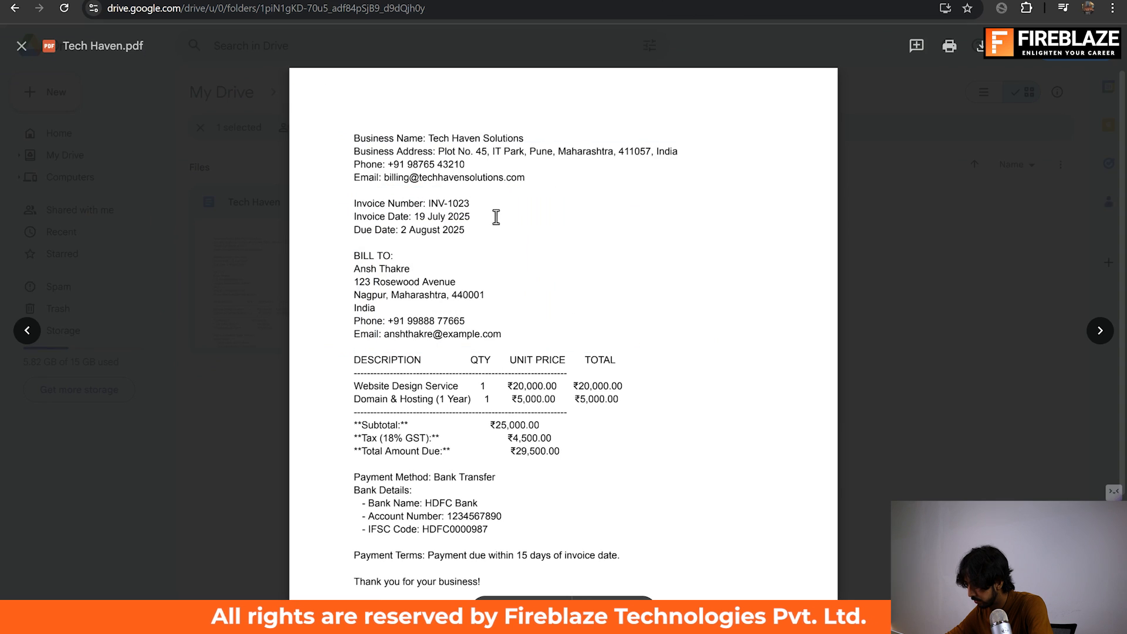
# Place the Tech Haven.pdf window on half the screen, maximize the workflow window and reopen the Information Extractor node's output.
pyautogui.moveTo(362, 1); pyautogui.dragTo(1120, 272)
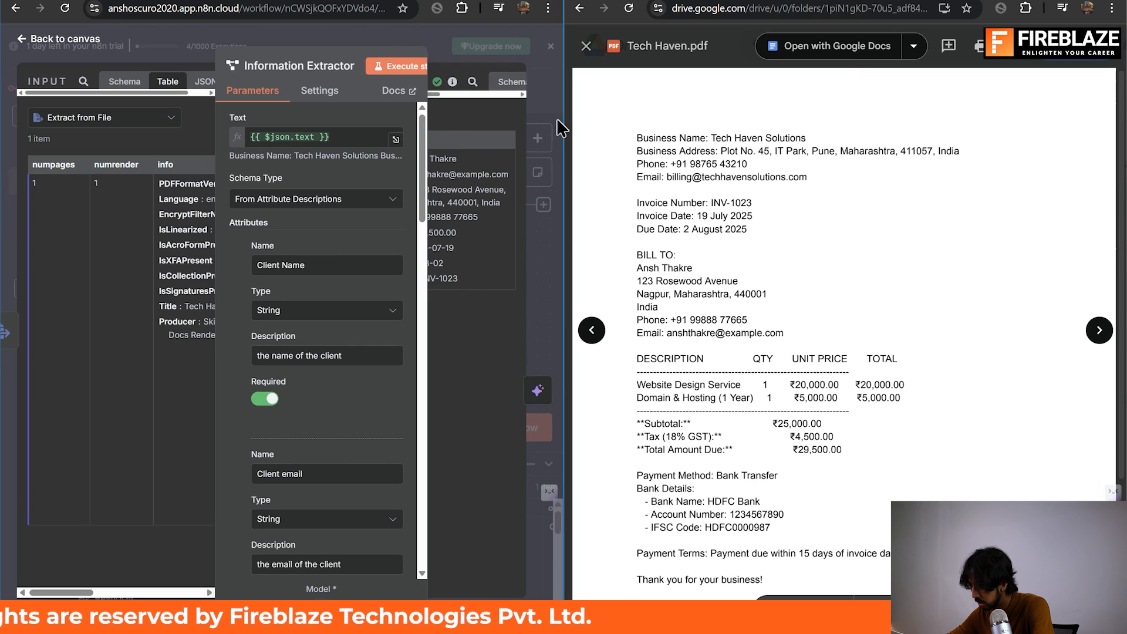
pyautogui.click(512, 1)
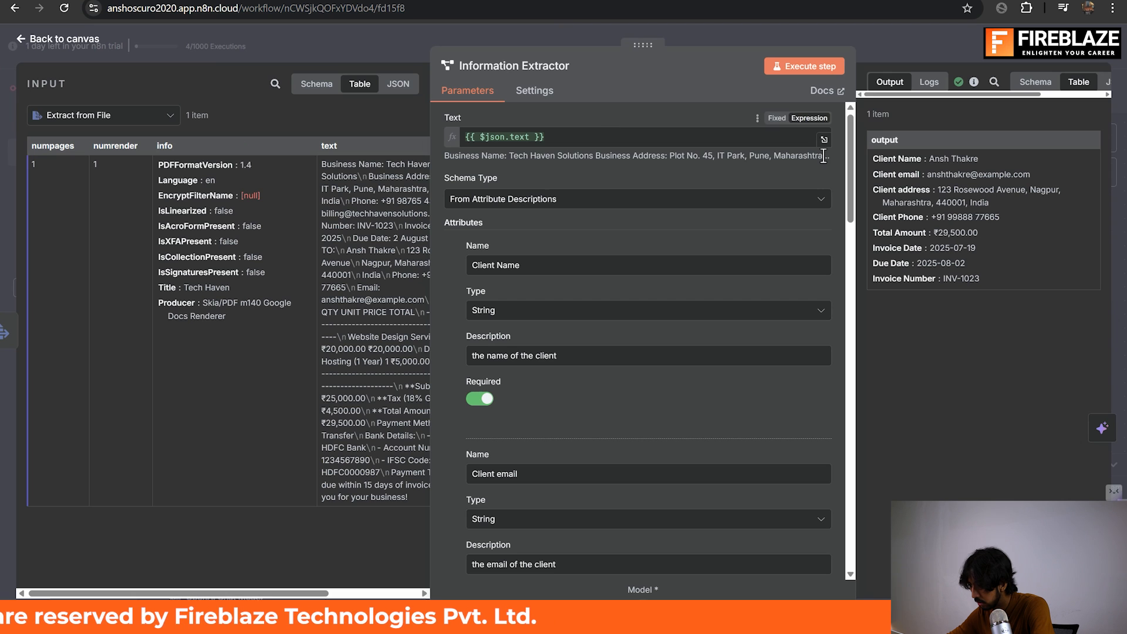
pyautogui.click(946, 59)
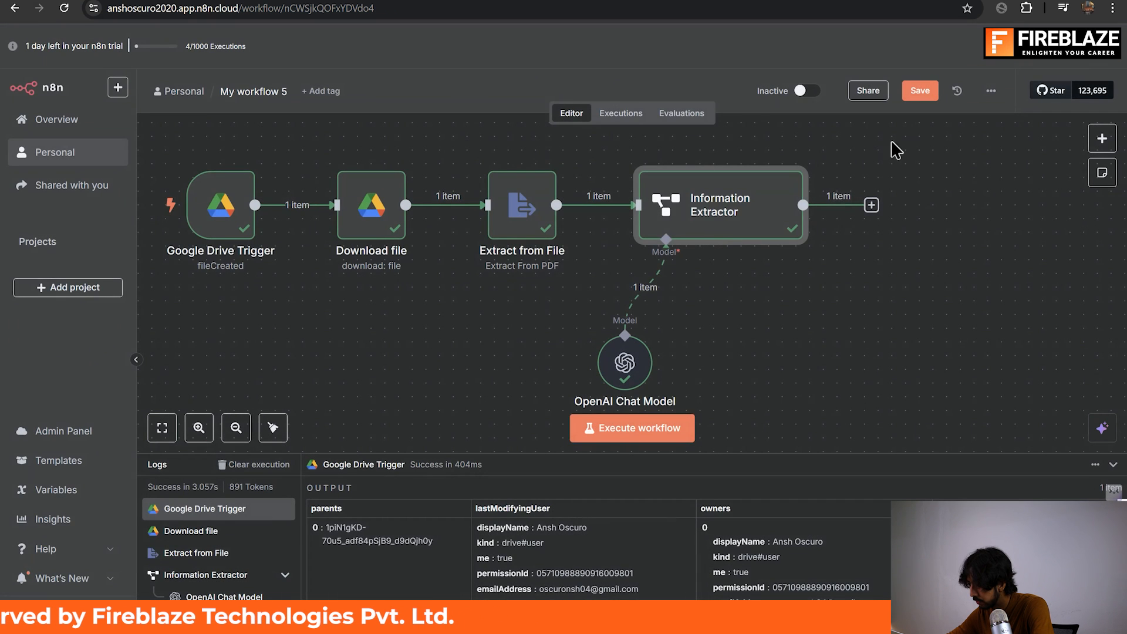
pyautogui.doubleClick(715, 237)
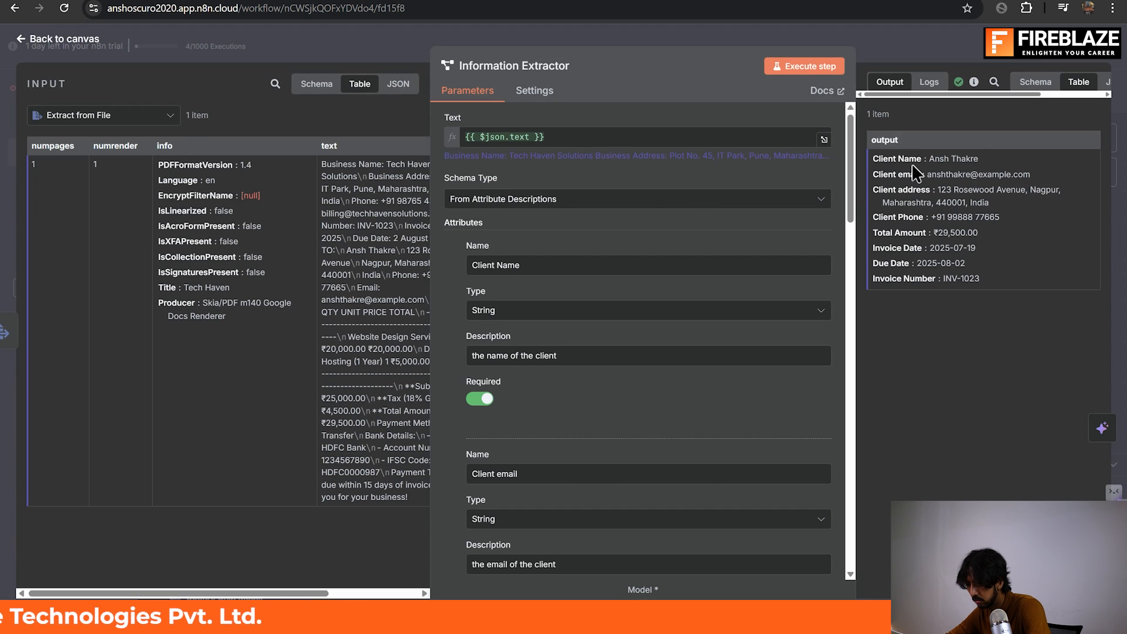
# Compare the extracted client name and email with the billing details in Tech Haven.pdf, closing the stray Outlook window.
pyautogui.hotkey('alt', 'Tab')
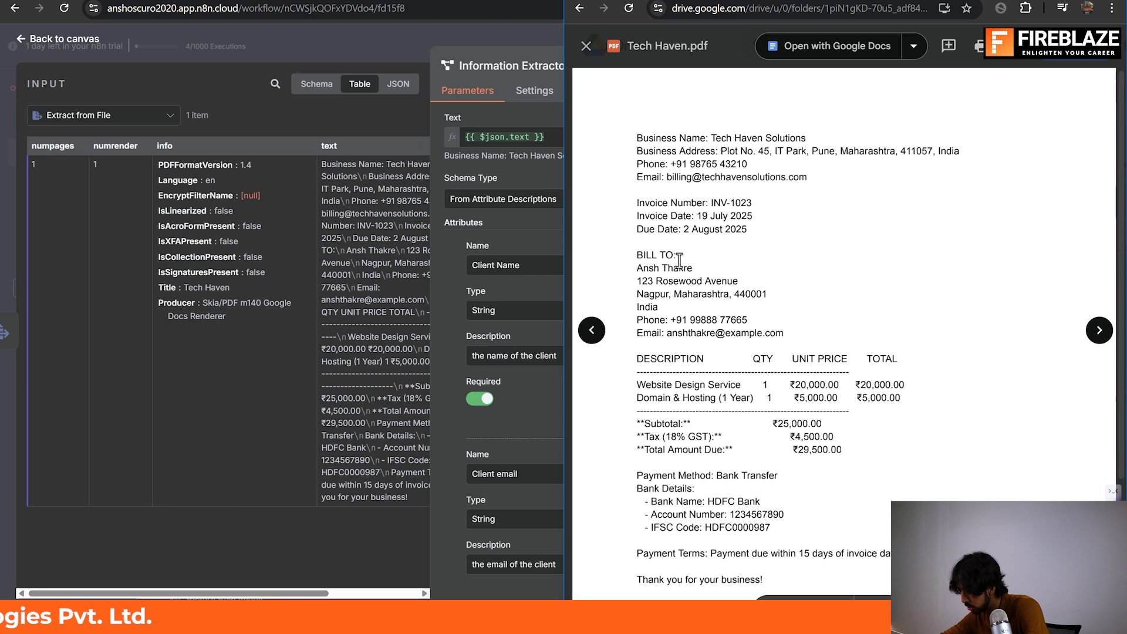
pyautogui.hotkey('alt', 'Tab')
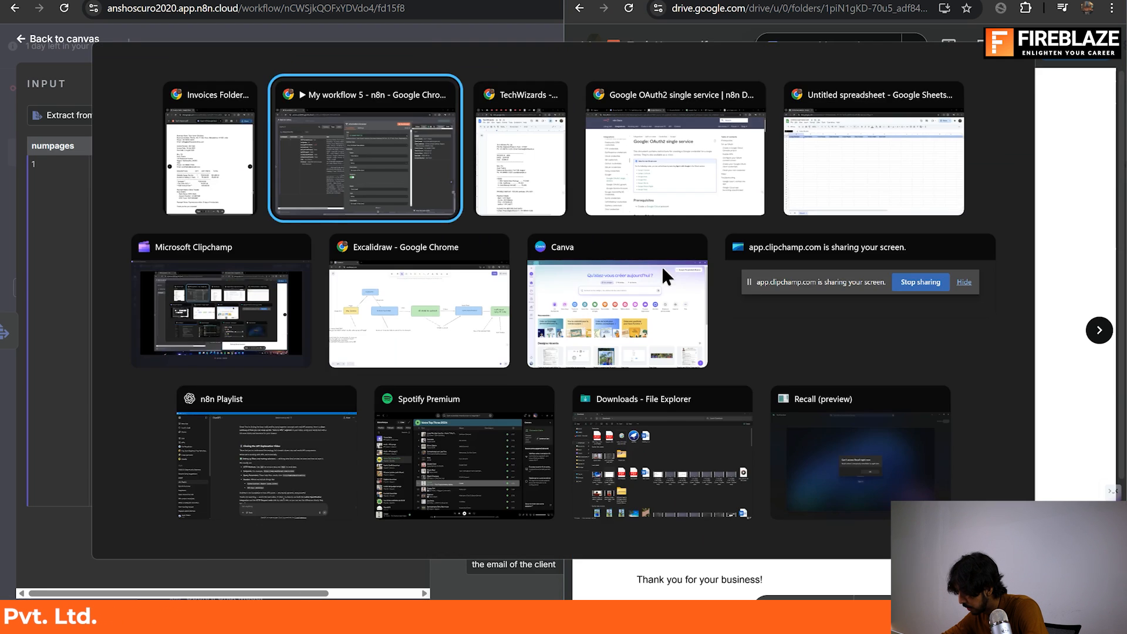
pyautogui.hotkey('alt', 'Tab')
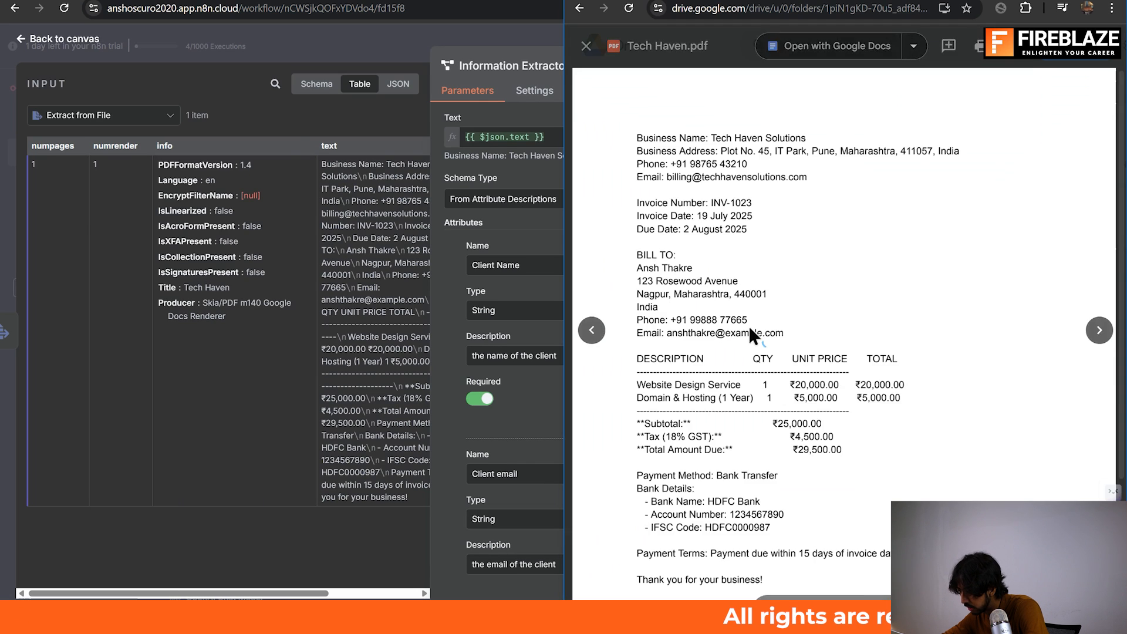
pyautogui.hotkey('alt', 'Tab')
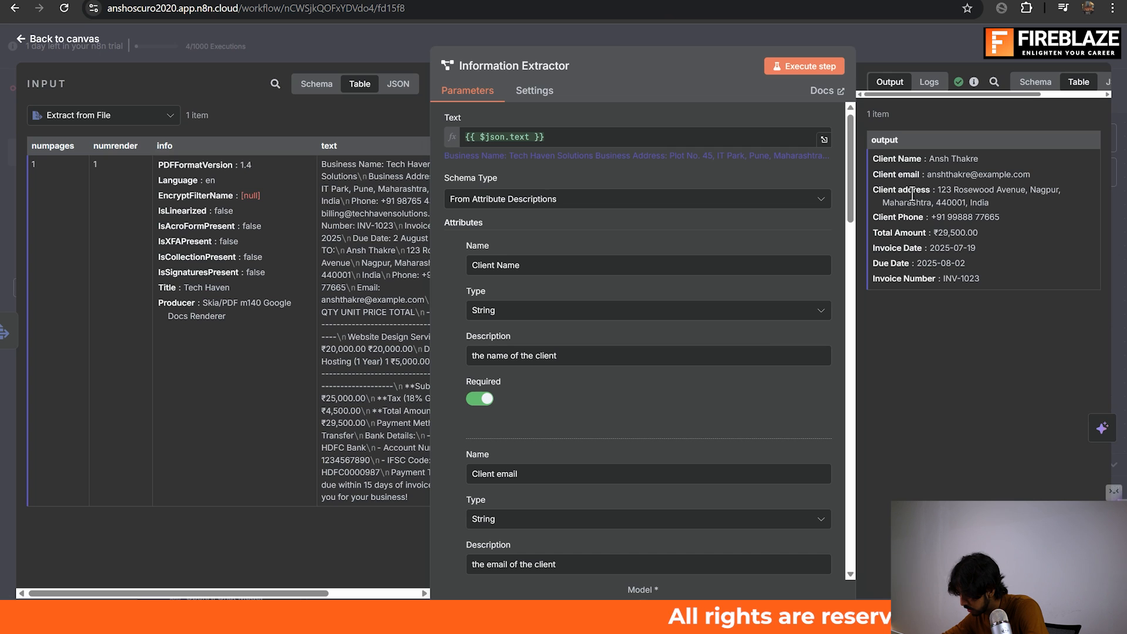
pyautogui.hotkey('alt', 'Tab')
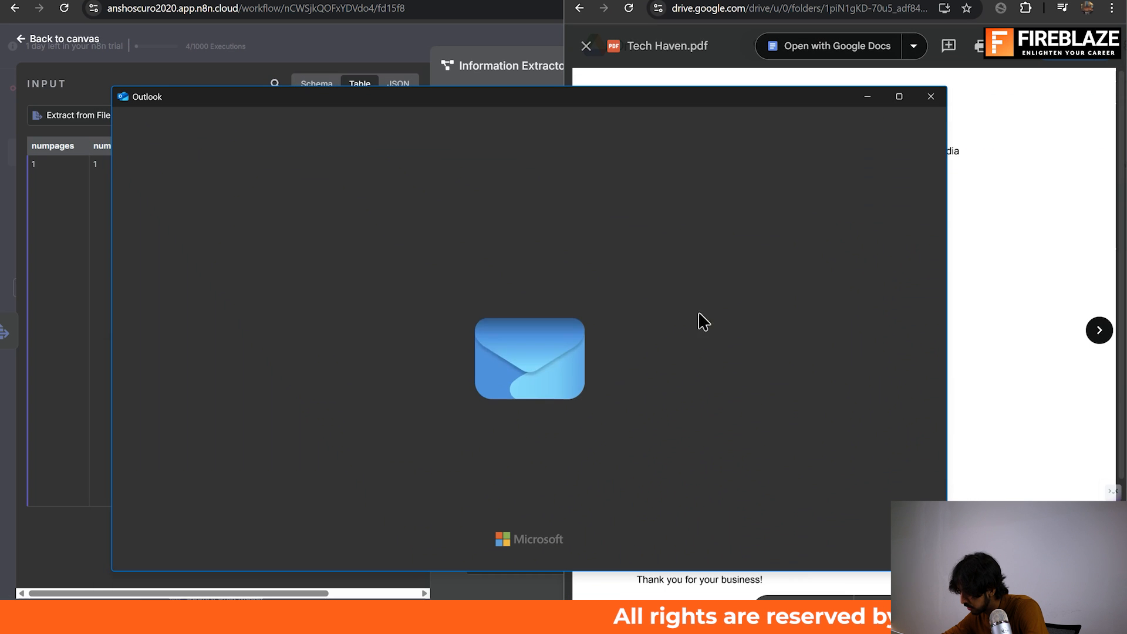
pyautogui.click(932, 97)
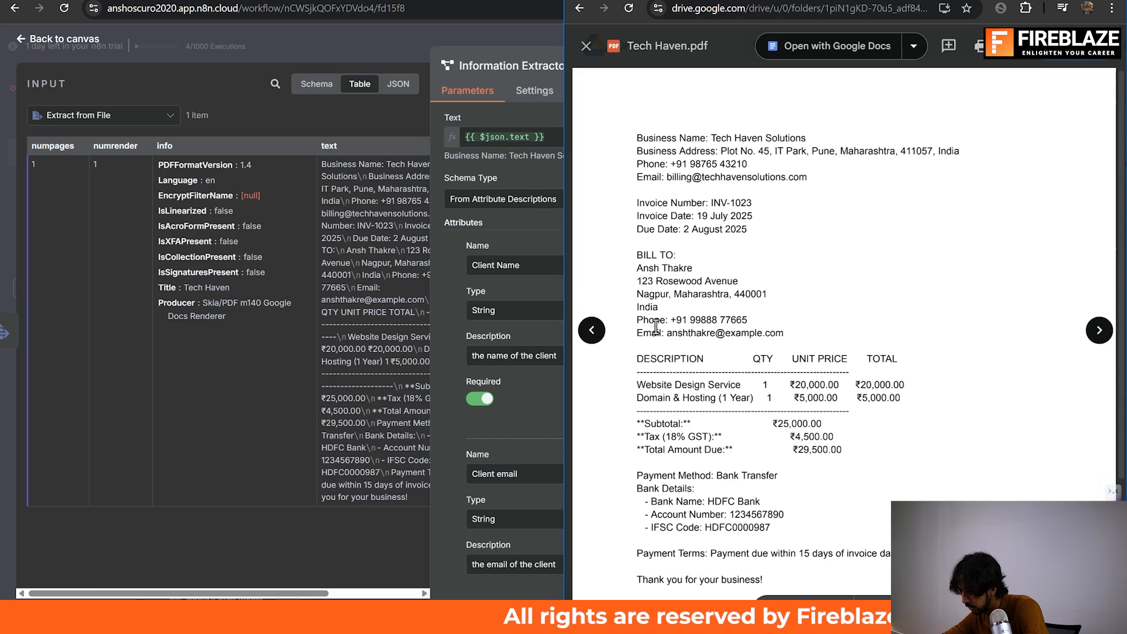
# Check the extracted client address and total amount against Tech Haven.pdf and return to the workflow canvas.
pyautogui.moveTo(638, 284); pyautogui.dragTo(767, 295)
pyautogui.hotkey('alt', 'Tab')
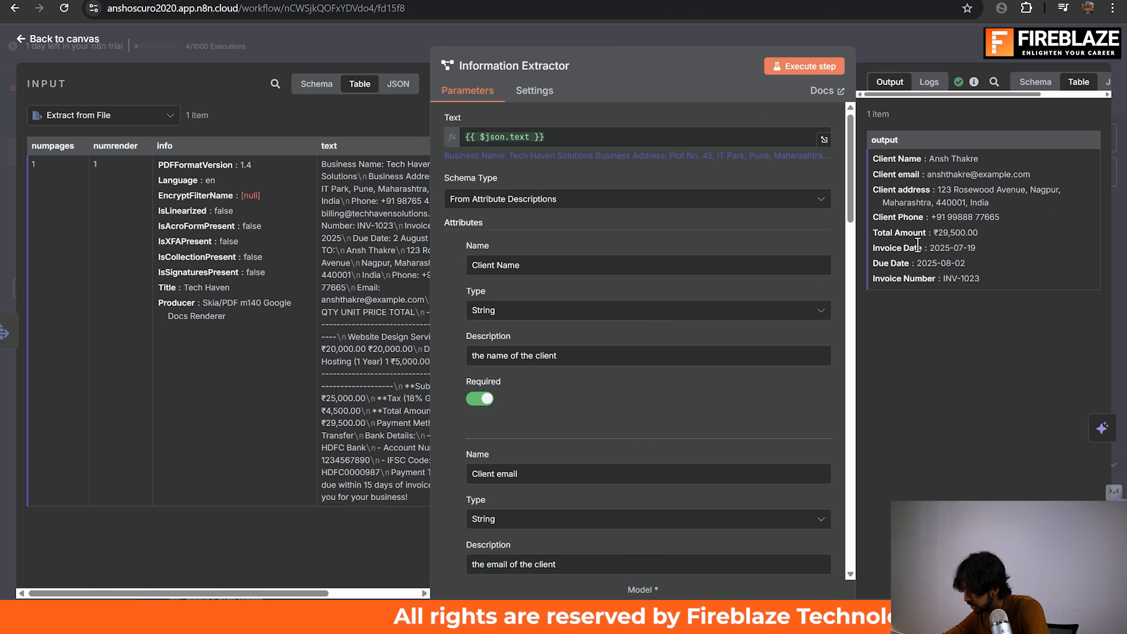
pyautogui.hotkey('alt', 'Tab')
pyautogui.scroll(-3, 947, 330)
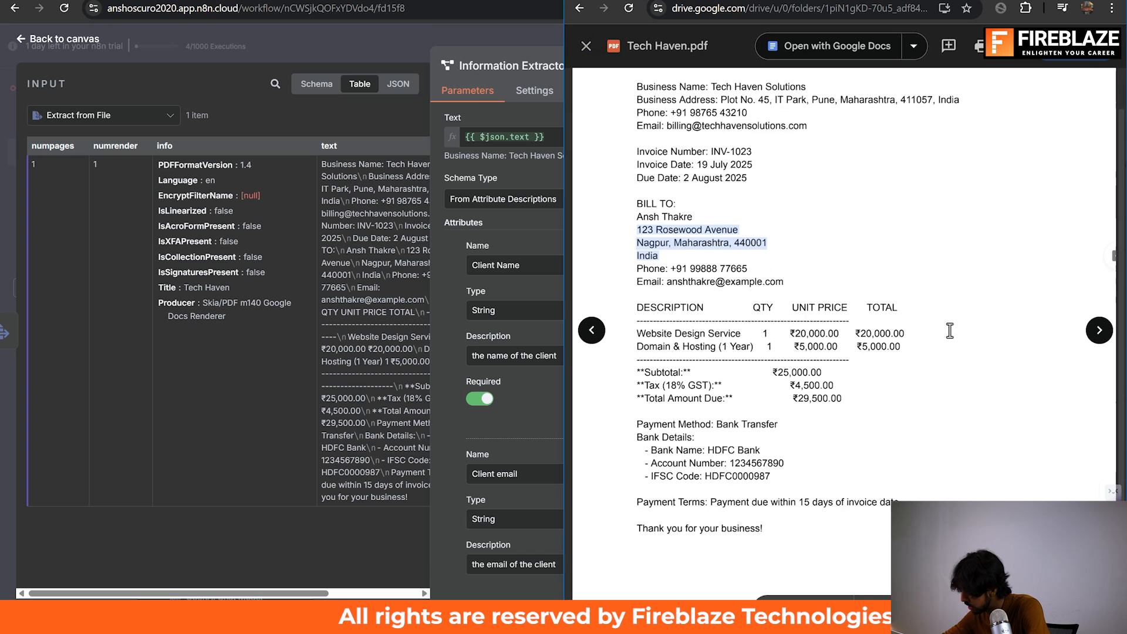
pyautogui.doubleClick(811, 363)
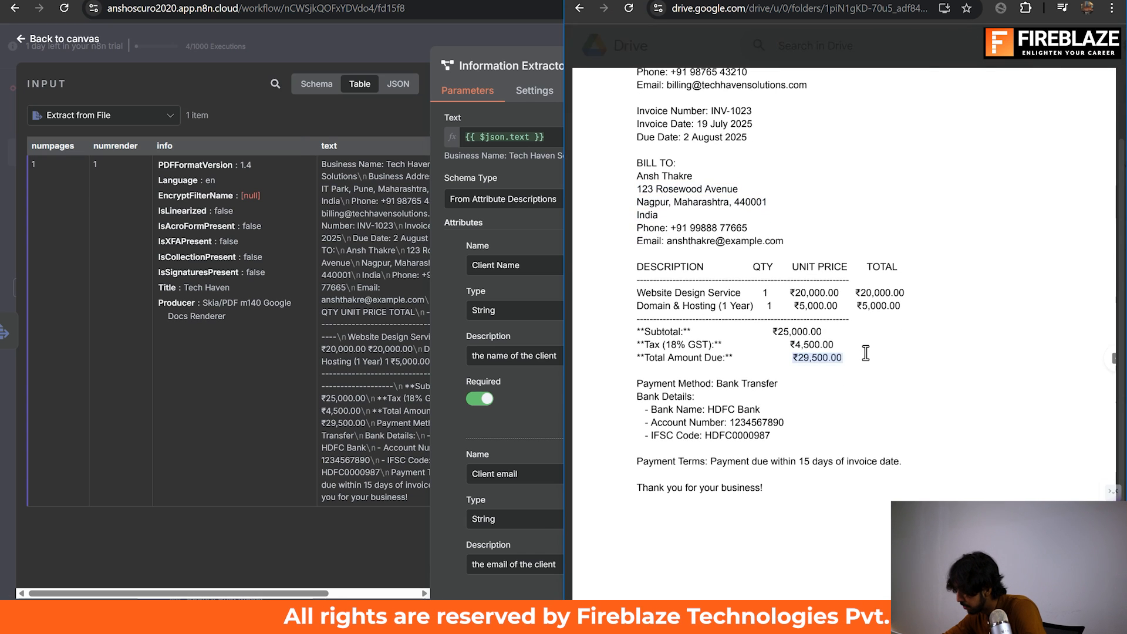
pyautogui.hotkey('alt', 'Tab')
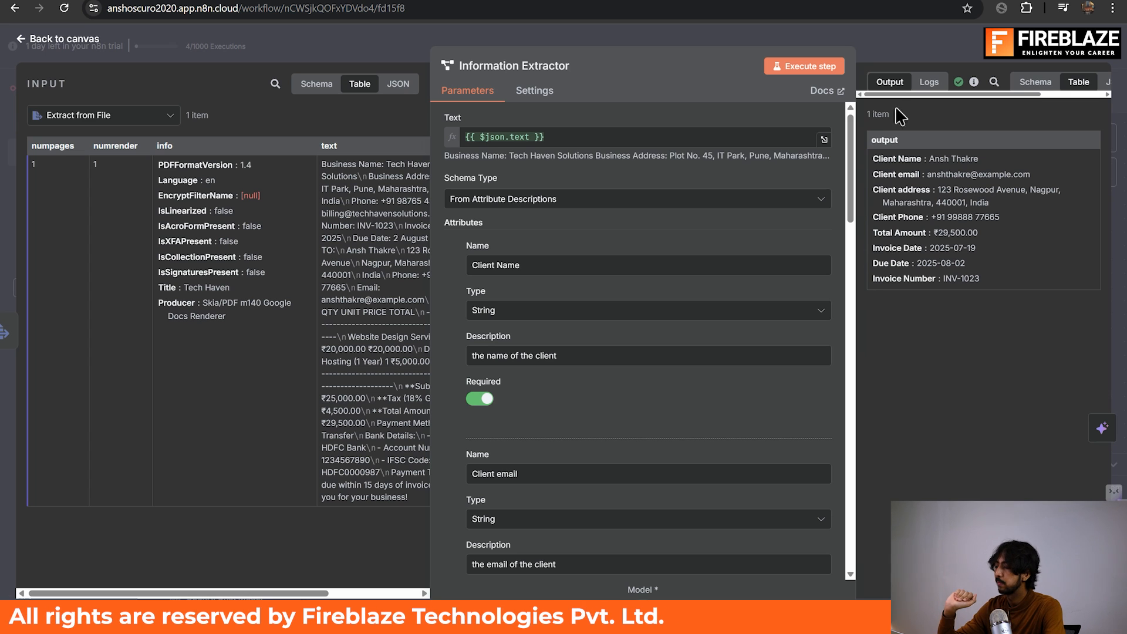
pyautogui.click(904, 52)
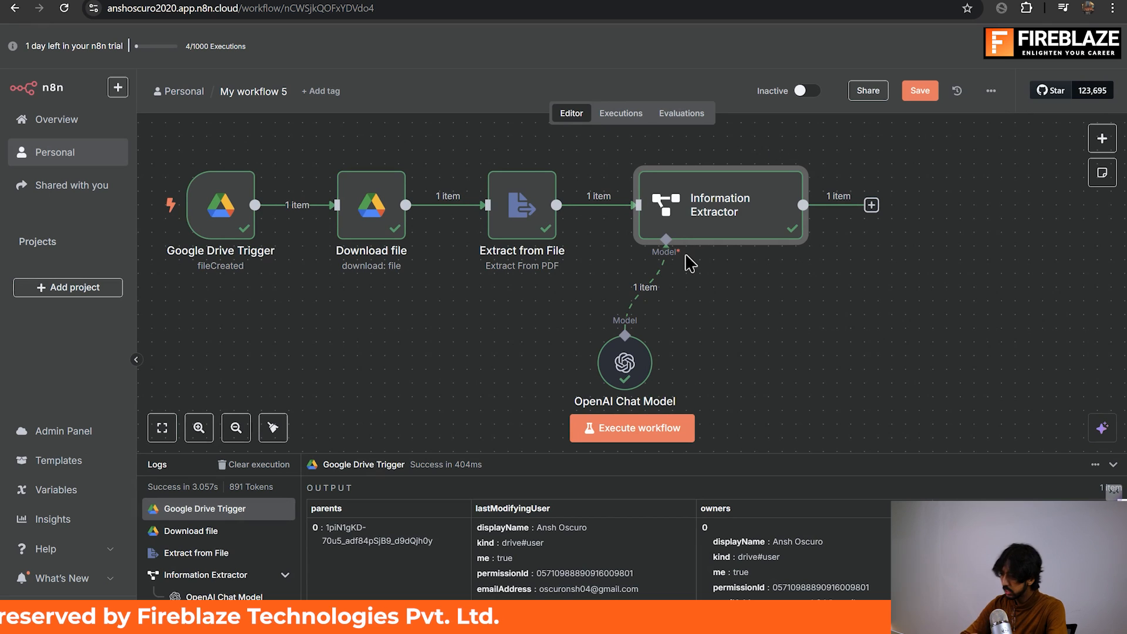
pyautogui.hscroll(-1, 686, 259)
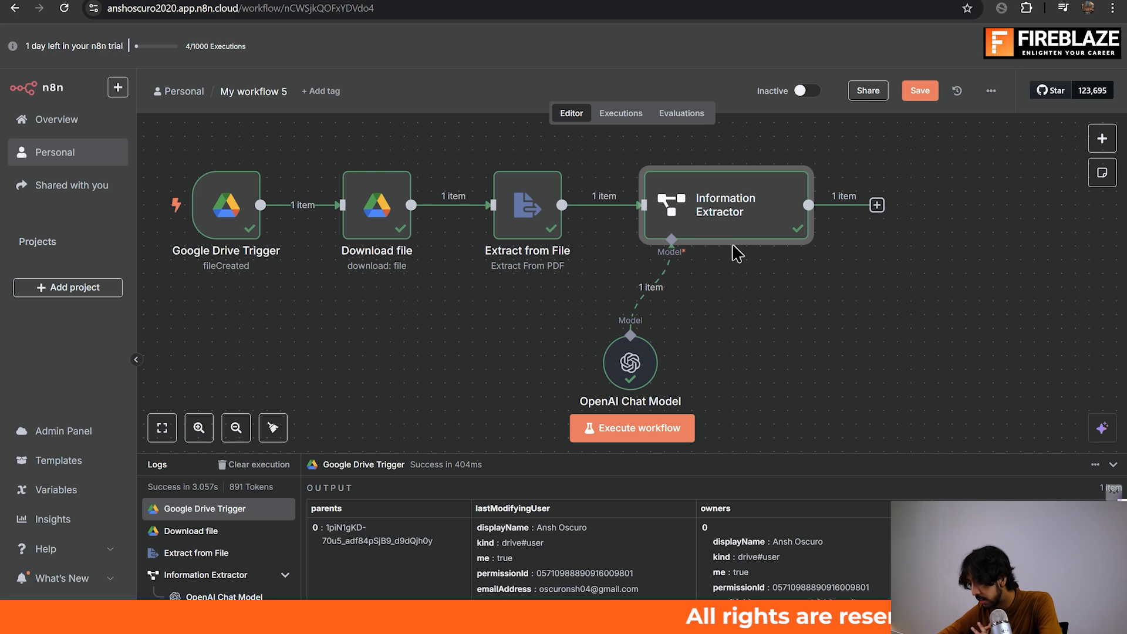
pyautogui.hscroll(5, 732, 243)
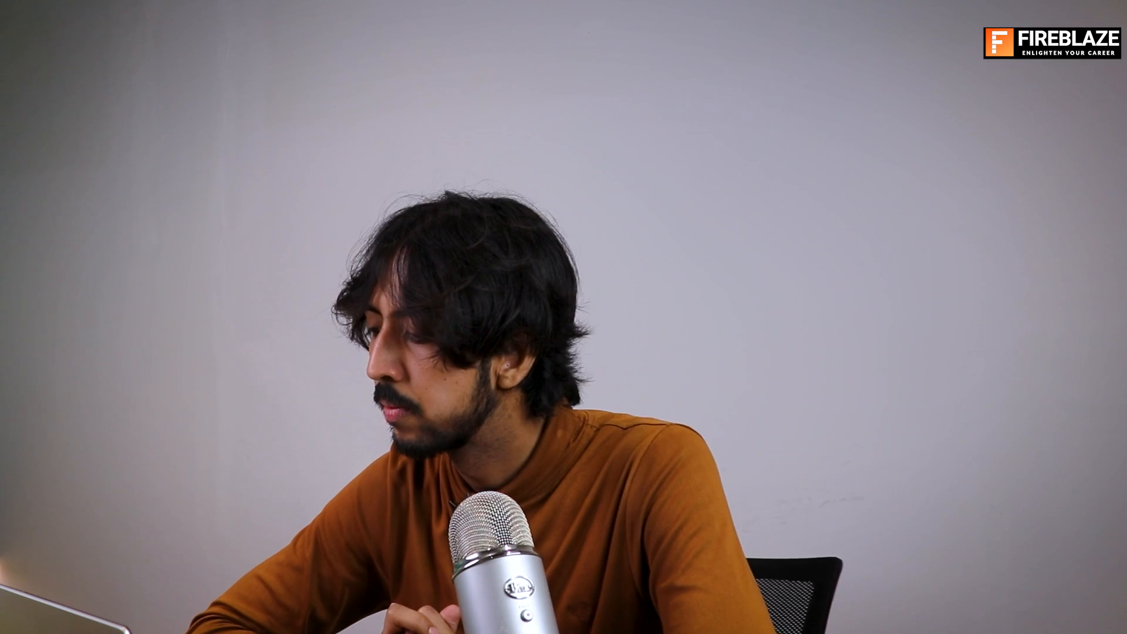